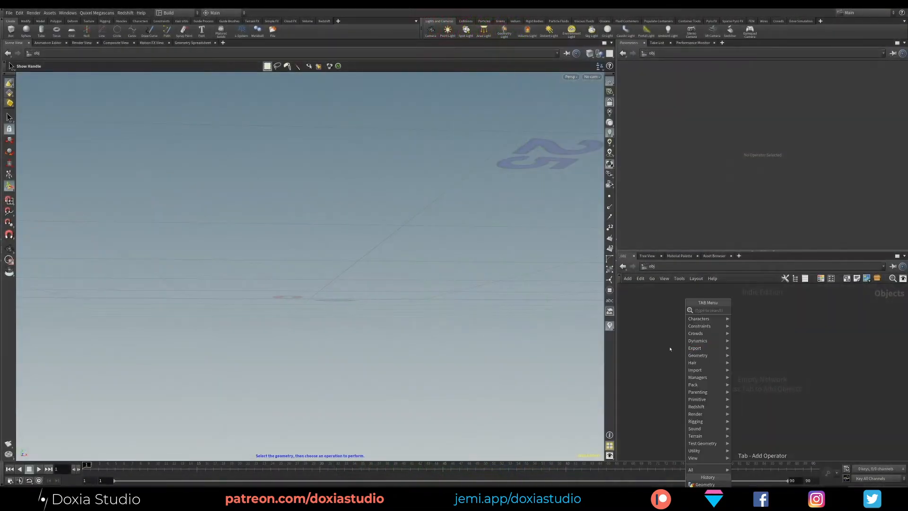
Add a Geometry object to the scene and rename it ink_source
text(geo)
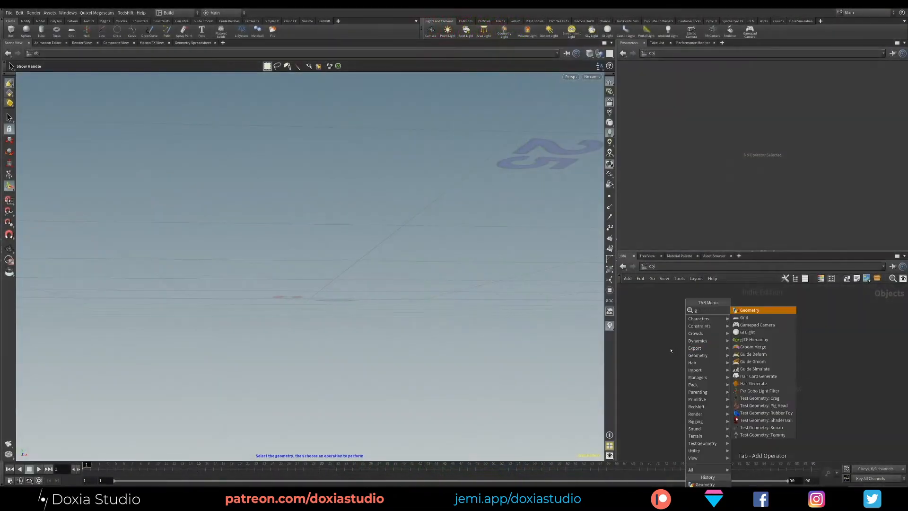
key(Return)
click(688, 328)
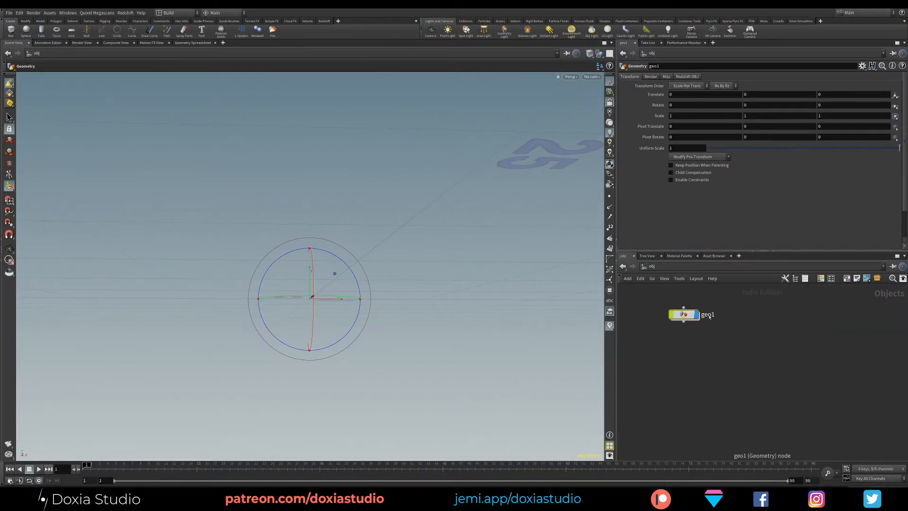
text(ink_source)
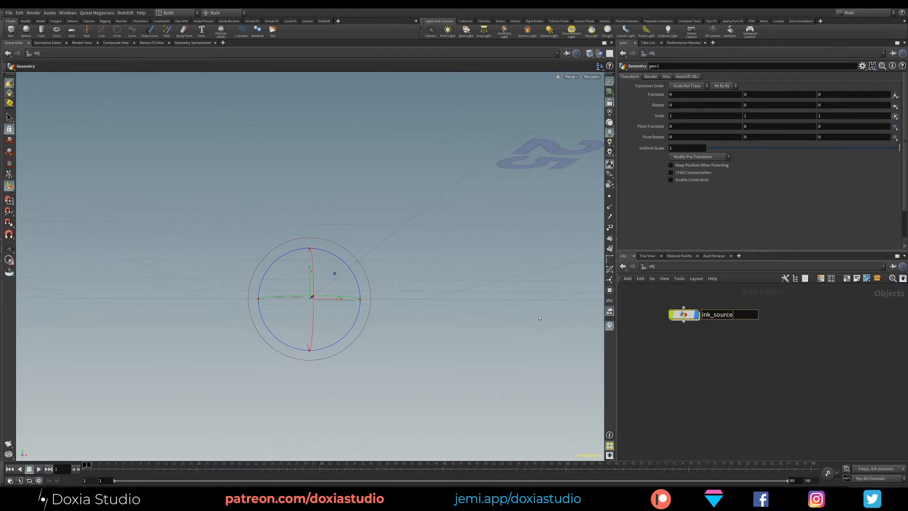
key(Return)
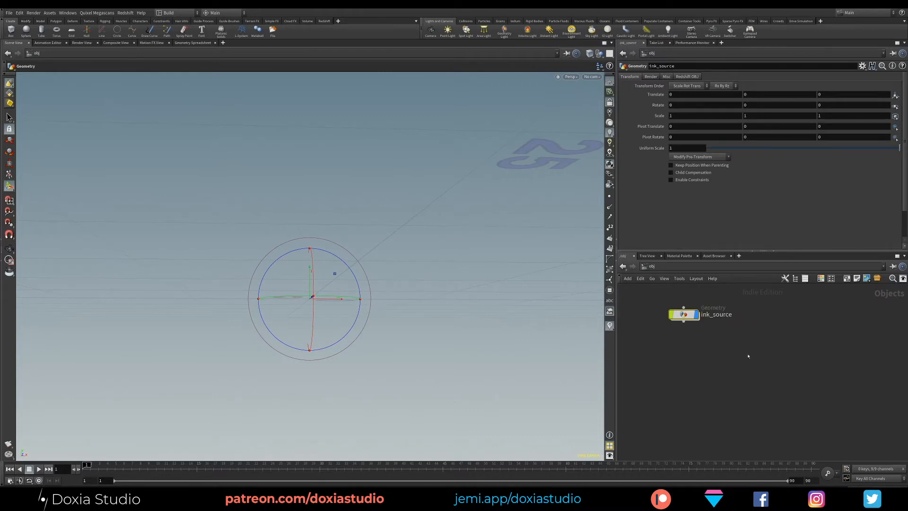
Go inside the ink_source object and add a Sphere node
key(i)
key(Tab)
text(sphe)
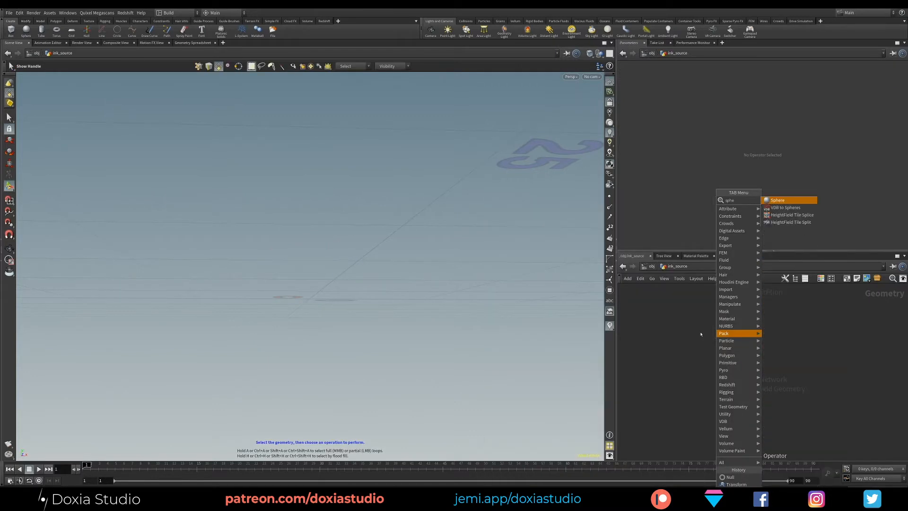
key(Return)
click(692, 311)
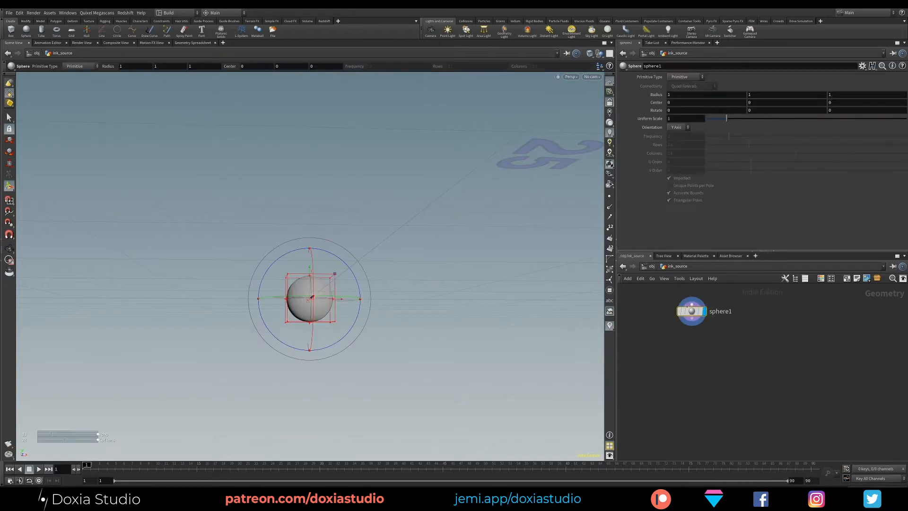
Set the sphere's primitive type to Polygon and its frequency to 10
click(677, 77)
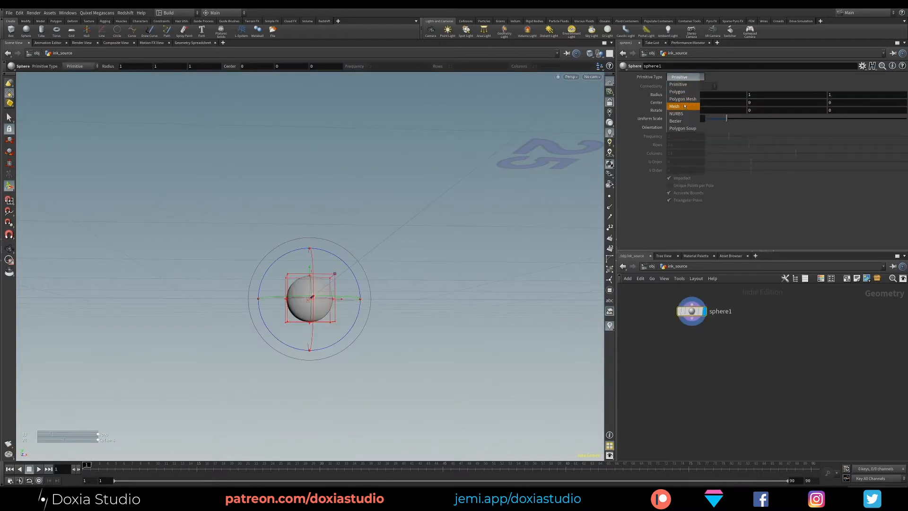
click(681, 92)
text(10)
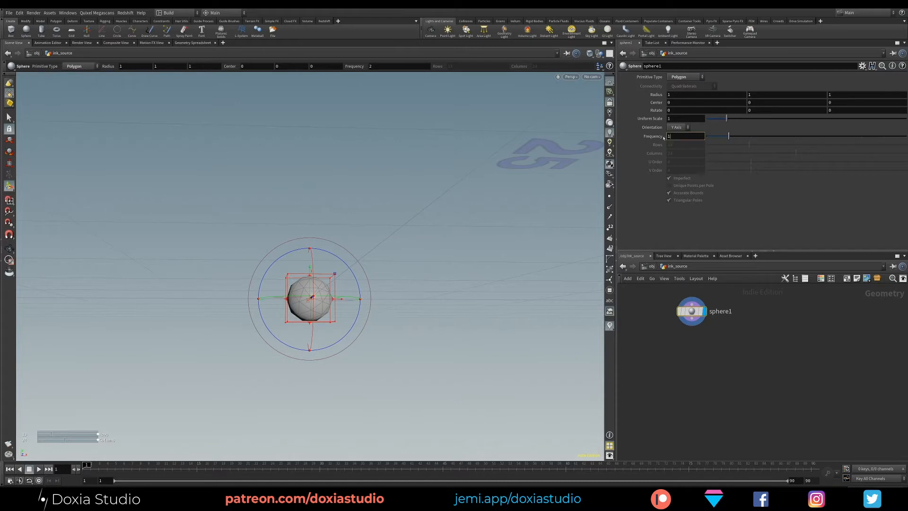
key(Return)
key(Tab)
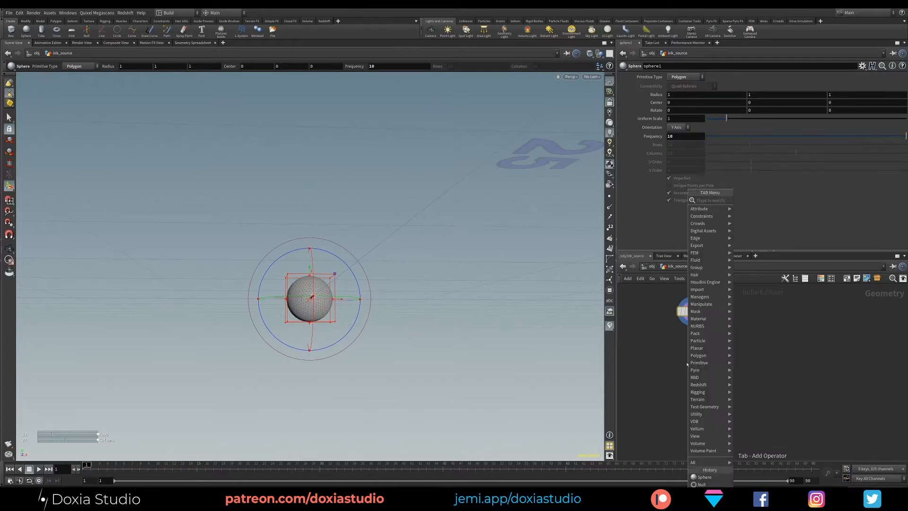
text(tan)
key(Escape)
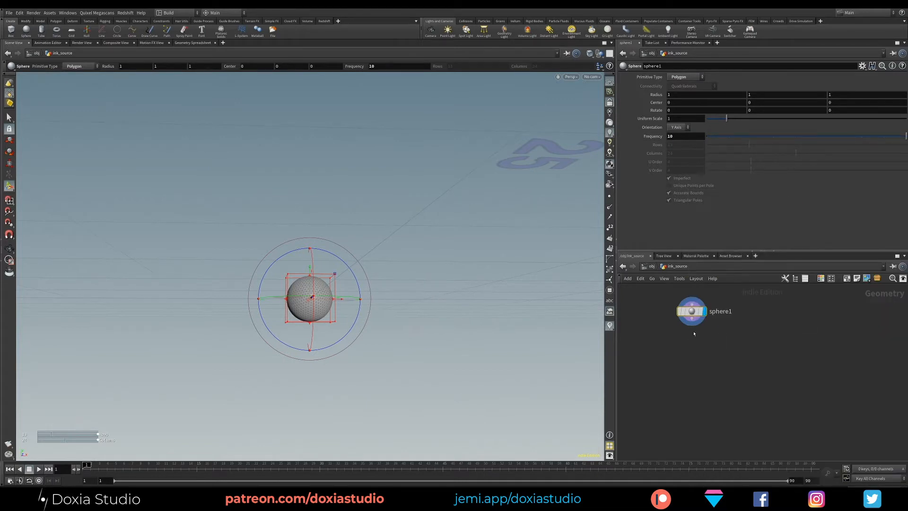
Add a Transform node connected below the sphere and set its Y translation to 6
key(Tab)
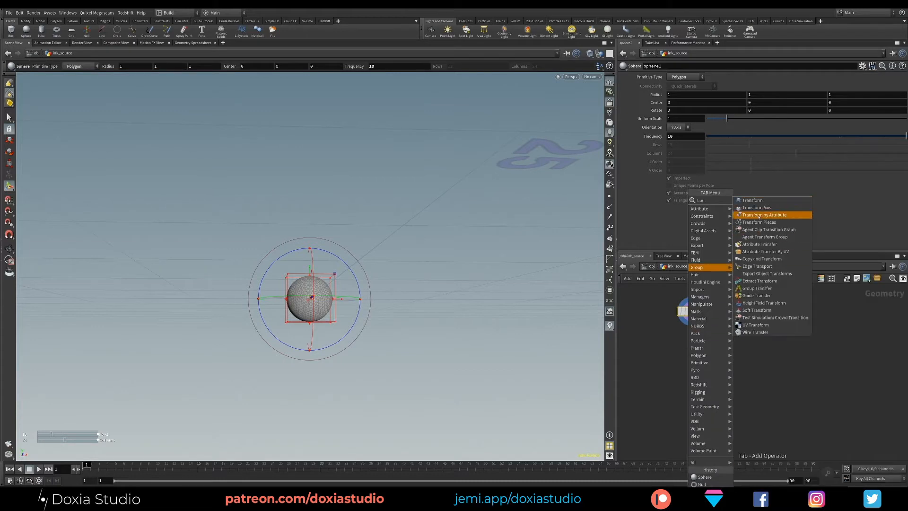
key(Escape)
click(687, 355)
click(700, 355)
key(l)
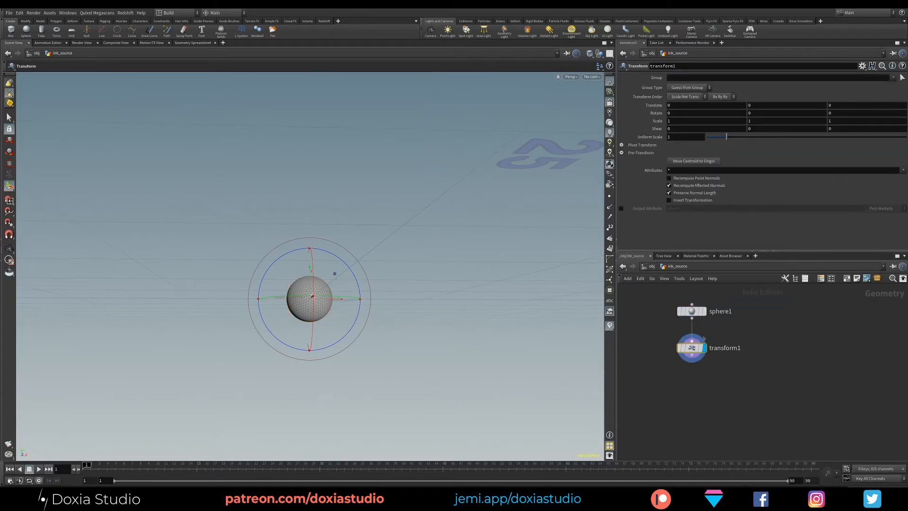
click(755, 106)
text(6)
key(Return)
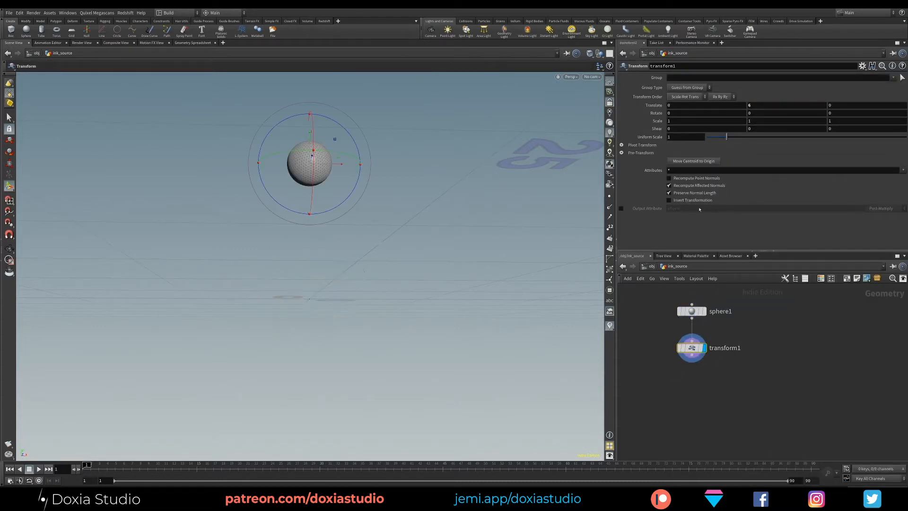
Append a Null node below the transform, rename it ink_source and make it the displayed node
alt+drag(433, 263, 412, 323)
click(692, 355)
key(Tab)
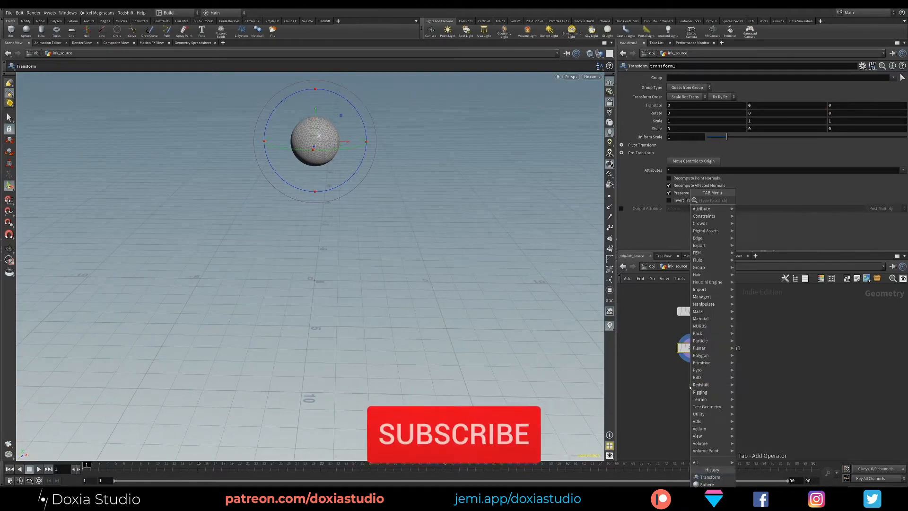
text(null)
key(Return)
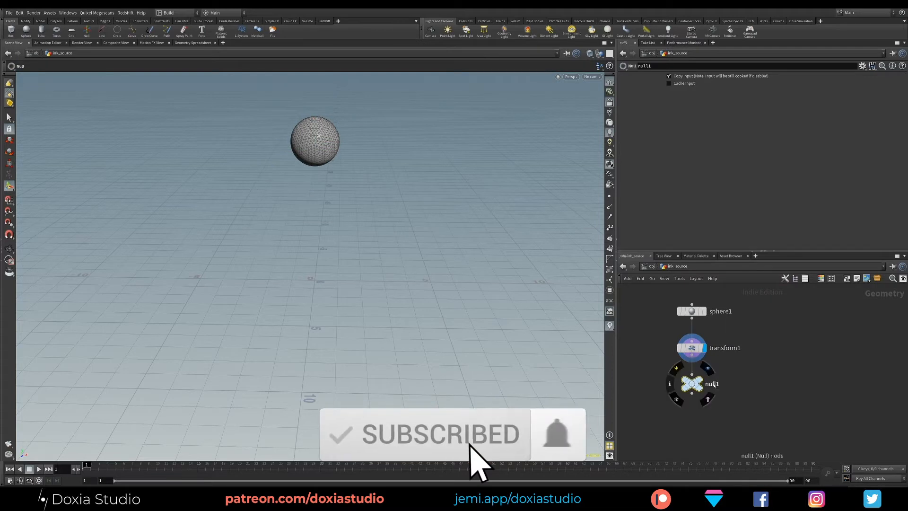
double_click(714, 387)
text(ink_source)
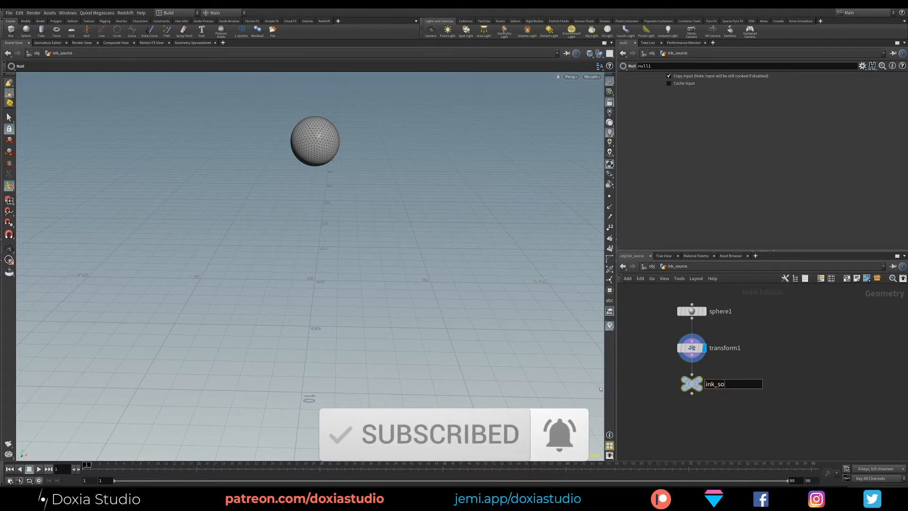
key(Return)
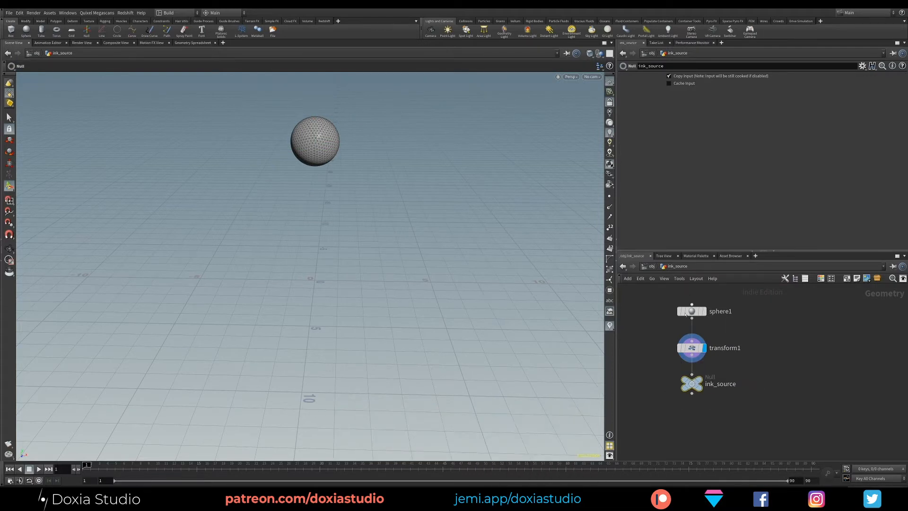
click(700, 383)
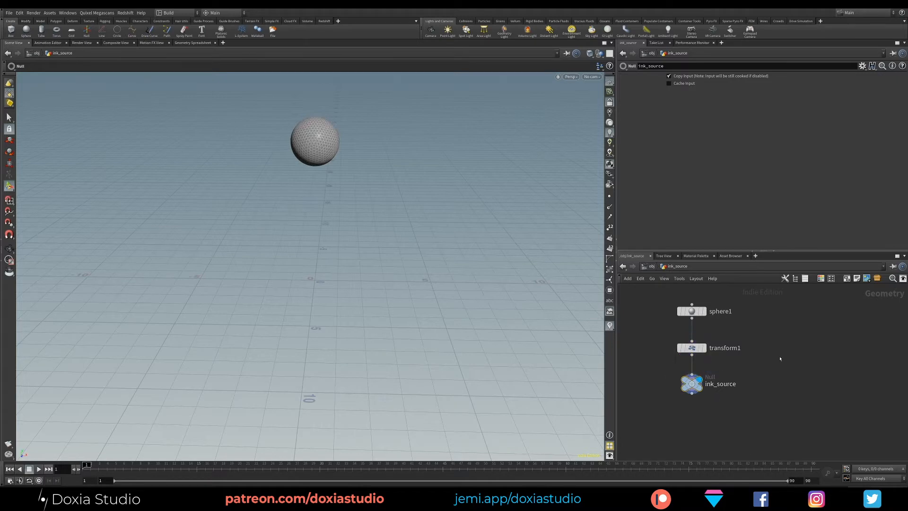
Return to the object level and apply the Billowy Smoke Pyro FX tool to the ink_source object
key(u)
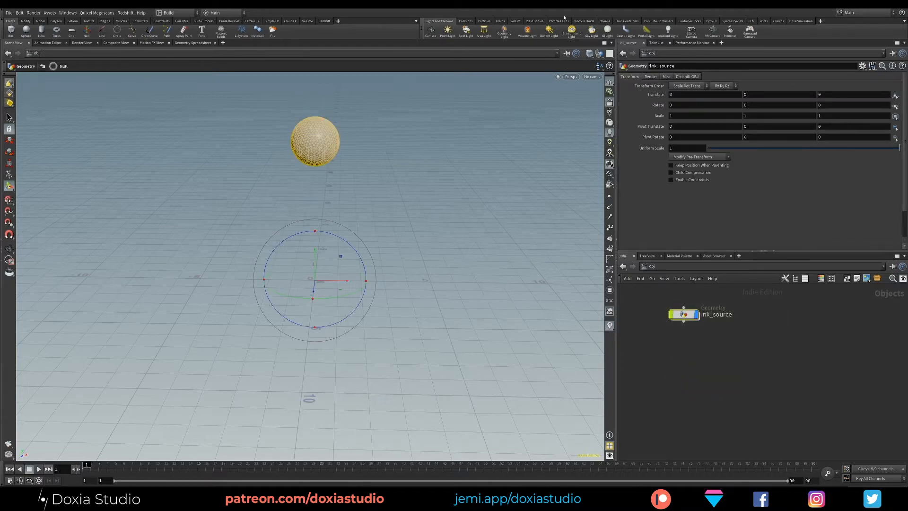
click(711, 21)
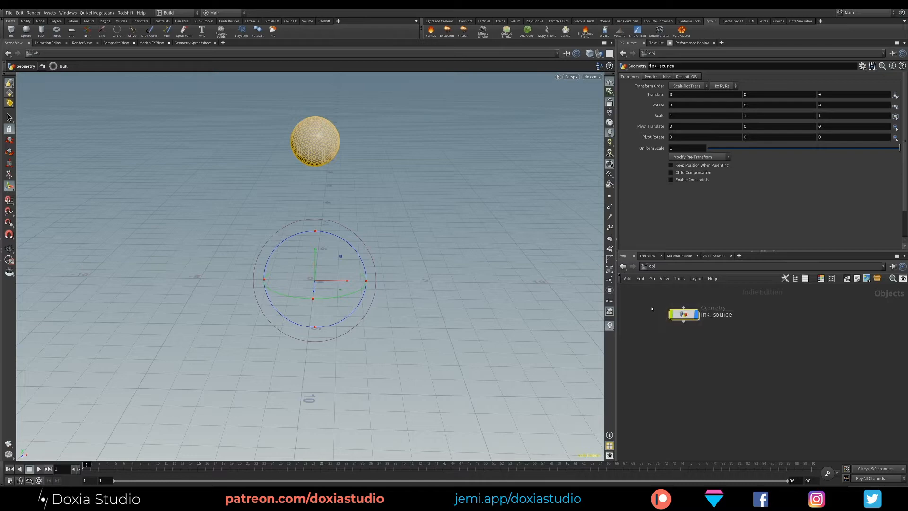
click(482, 31)
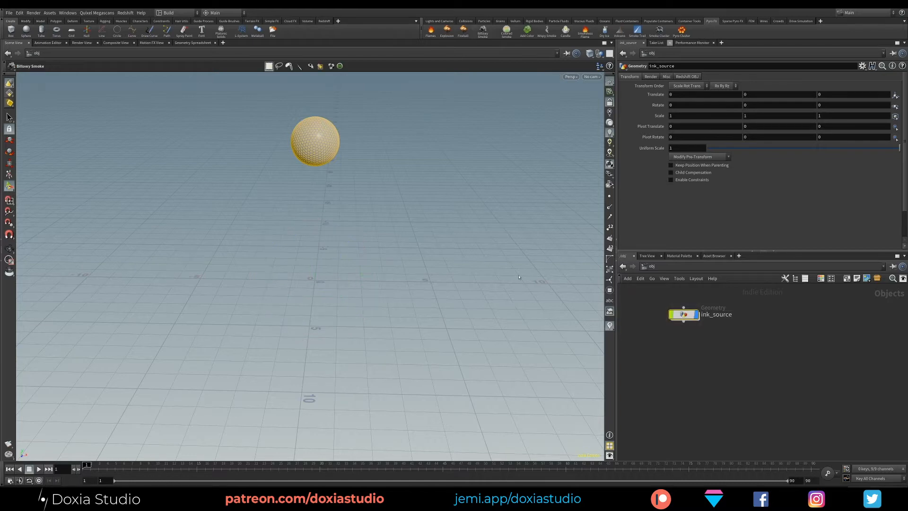
key(Return)
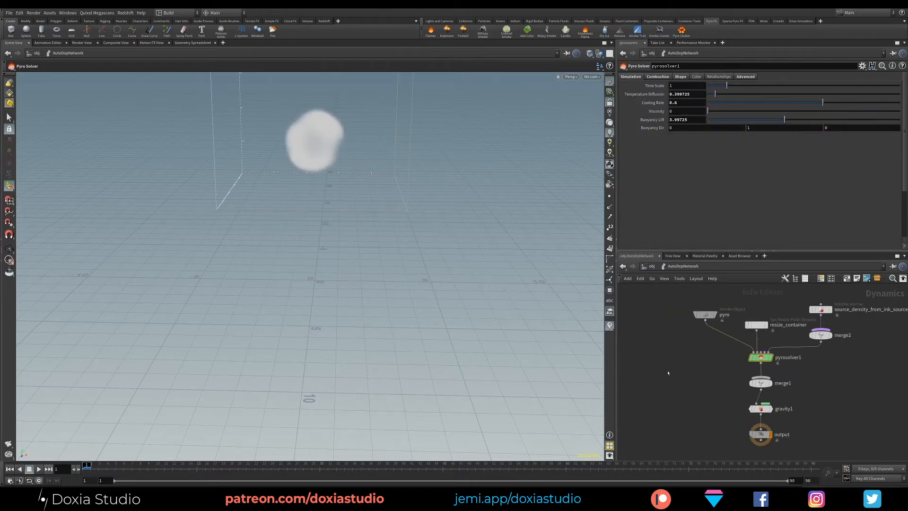
At object level, line up AutoDopNetwork and pyro_import below ink_source and rename pyro_import as ink_animation
key(u)
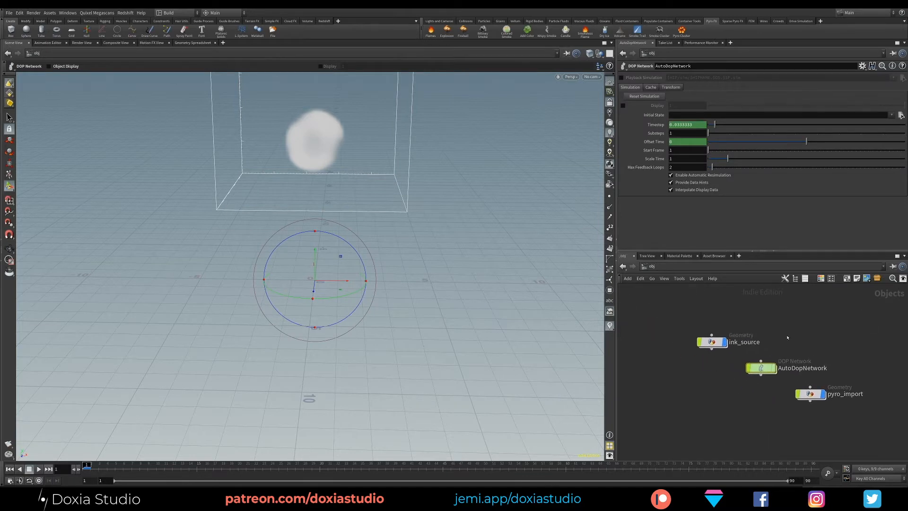
drag(761, 368, 712, 373)
drag(810, 394, 718, 409)
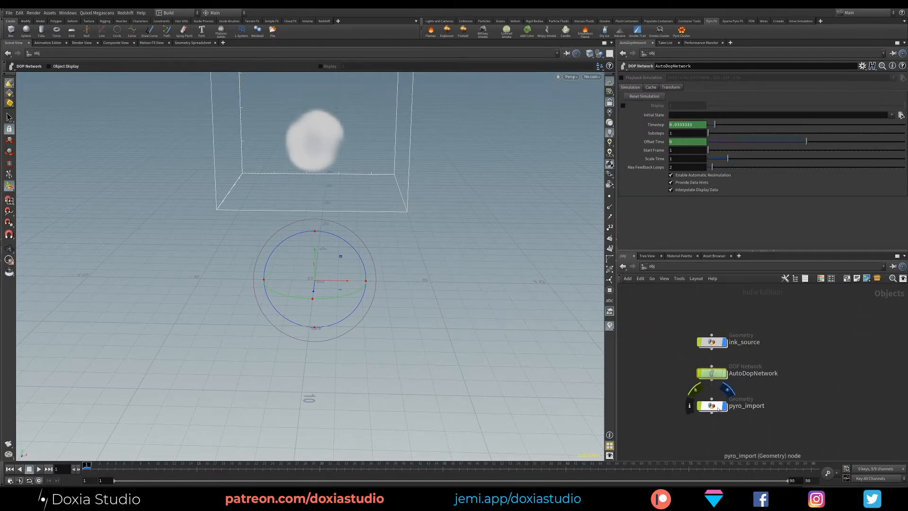
double_click(747, 406)
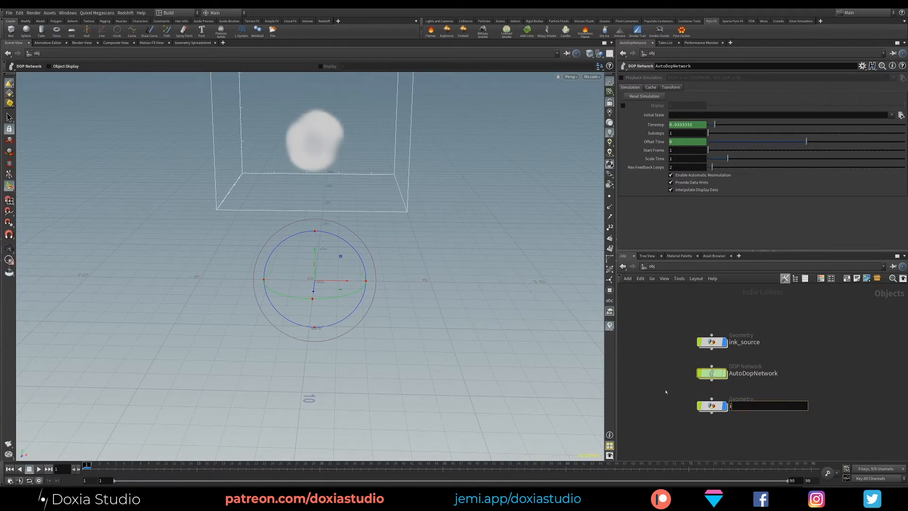
text(ink_animation)
key(Return)
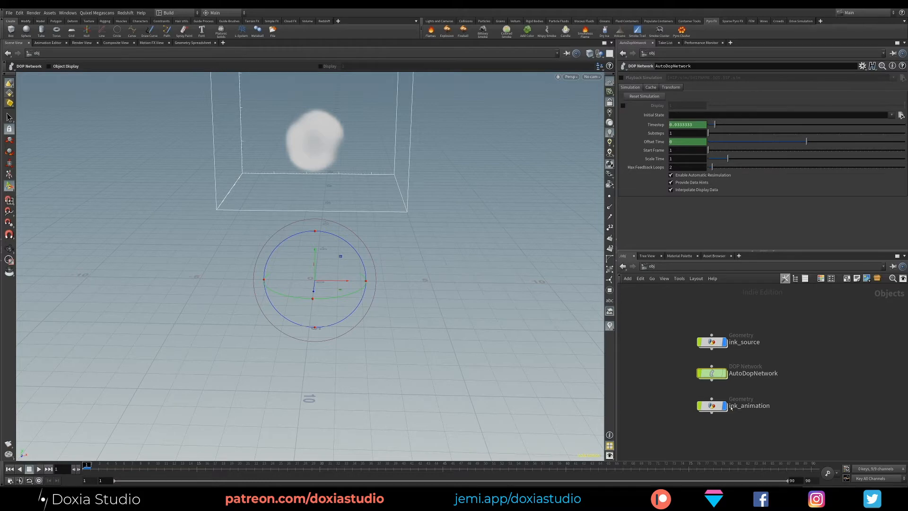
Inside ink_animation, delete the import_pyro_visualization node and reposition the remaining import_pyrofields node
click(713, 406)
double_click(714, 406)
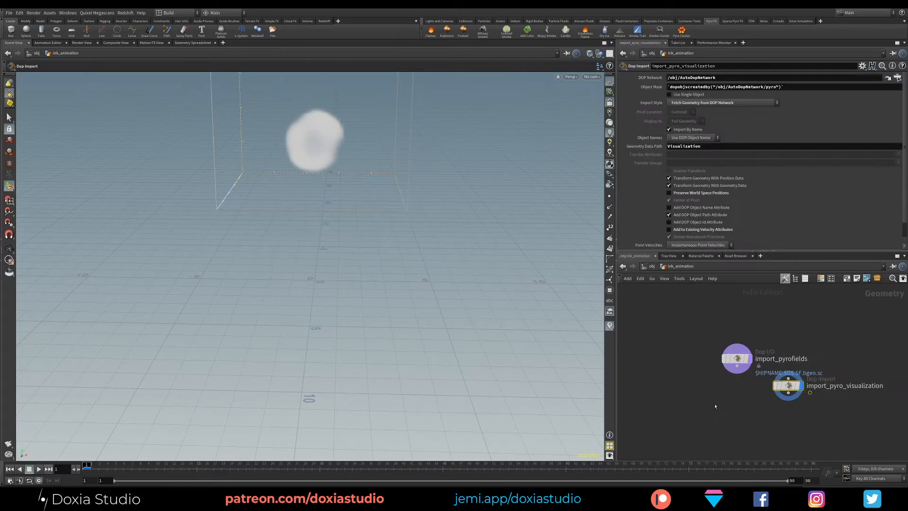
drag(736, 360, 693, 353)
drag(842, 352, 760, 424)
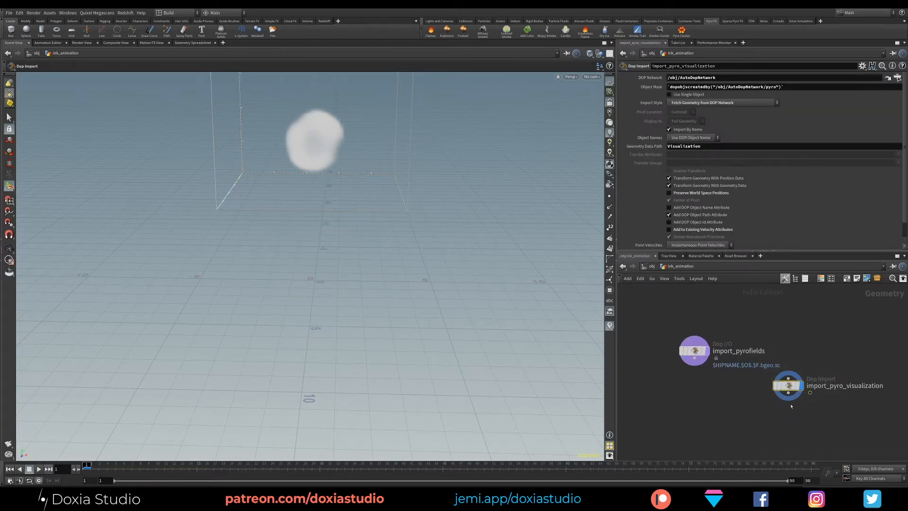
key(Delete)
drag(694, 352, 683, 337)
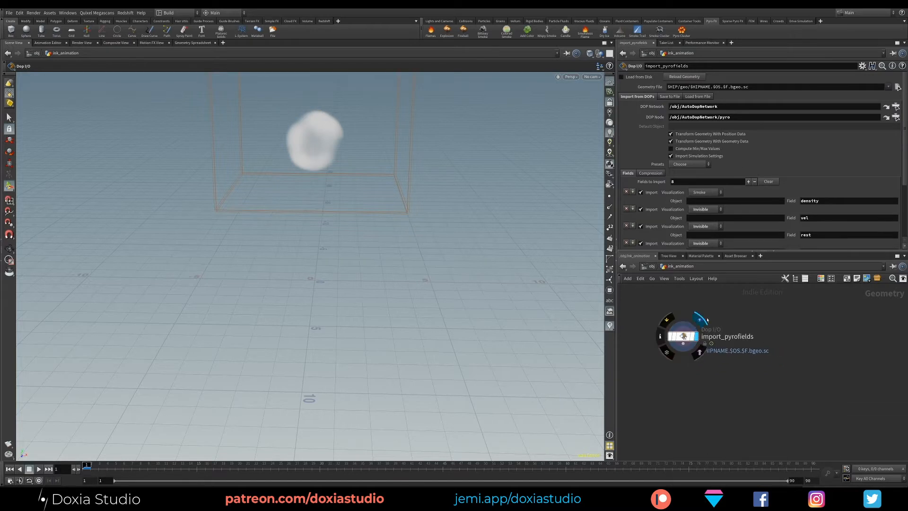
Return to the object level and align the ink_animation node beneath AutoDopNetwork
key(u)
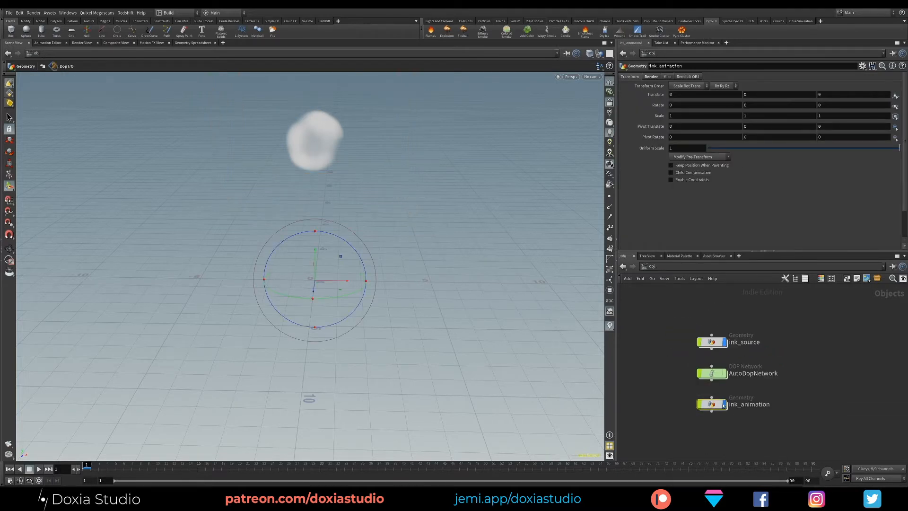
mouse_move(712, 405)
mouse_down()
mouse_move(720, 407)
mouse_move(712, 406)
mouse_up()
click(795, 387)
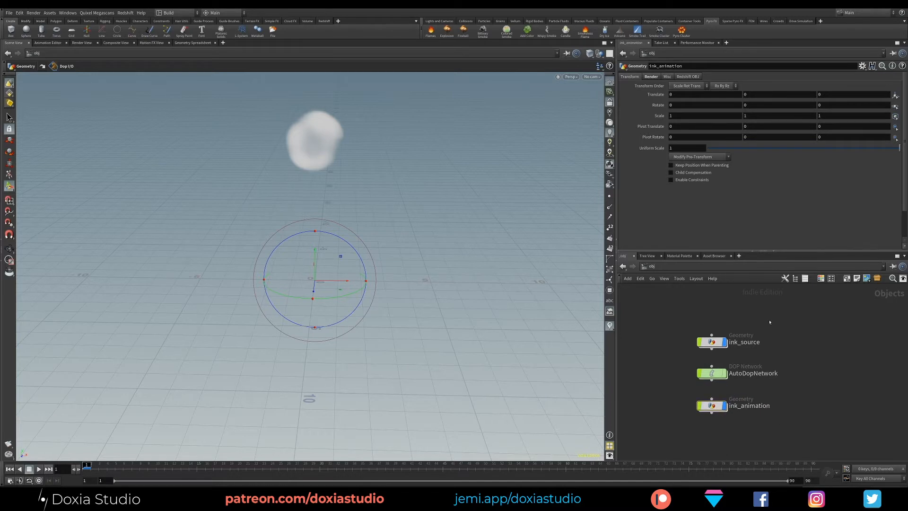
Inside the ink_source object, delete the RENDER null beside the OUT_density node
double_click(721, 342)
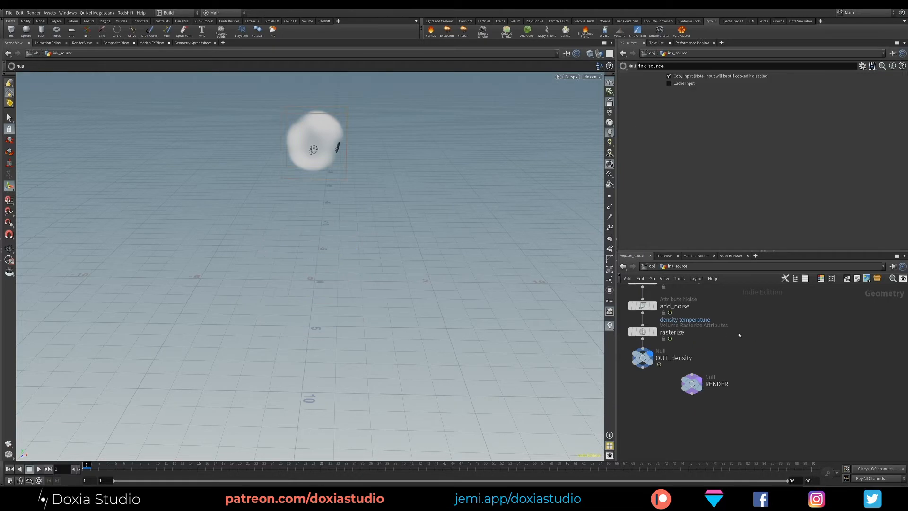
middle_drag(801, 365, 797, 321)
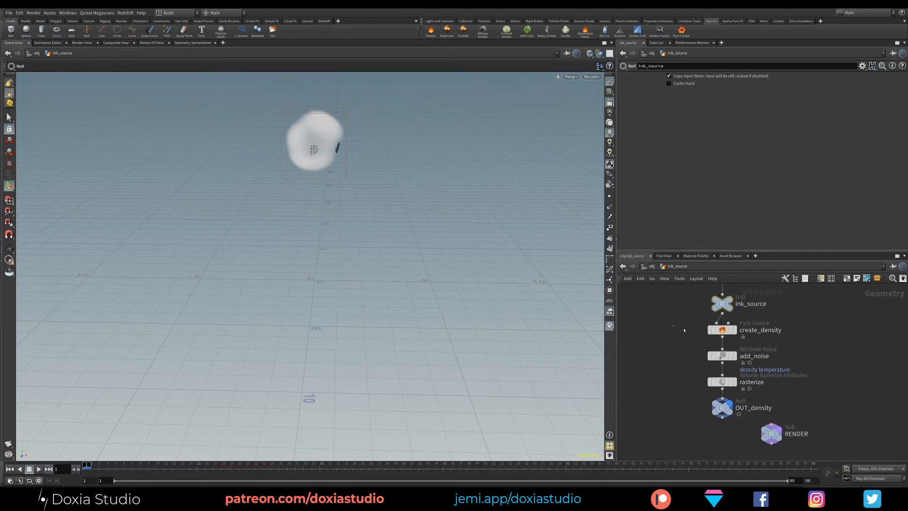
drag(684, 330, 836, 460)
click(846, 396)
drag(775, 437, 786, 431)
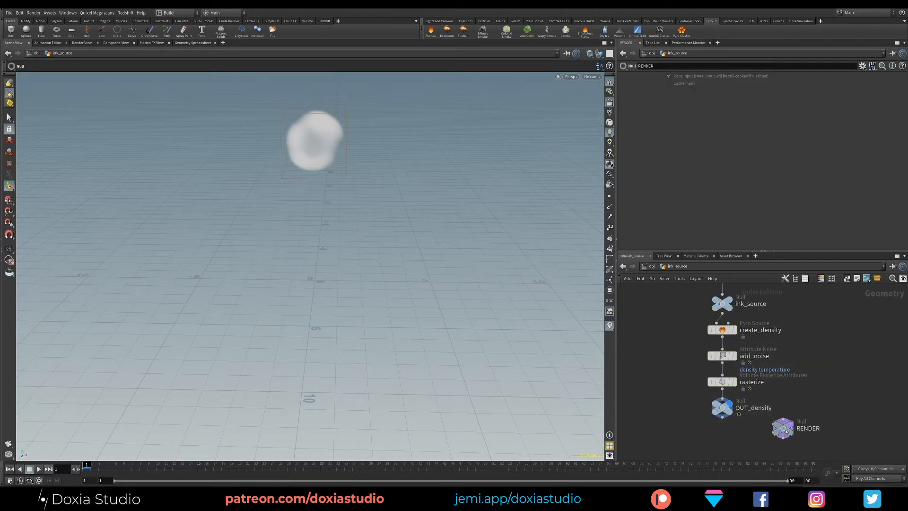
key(Delete)
middle_drag(741, 392, 739, 401)
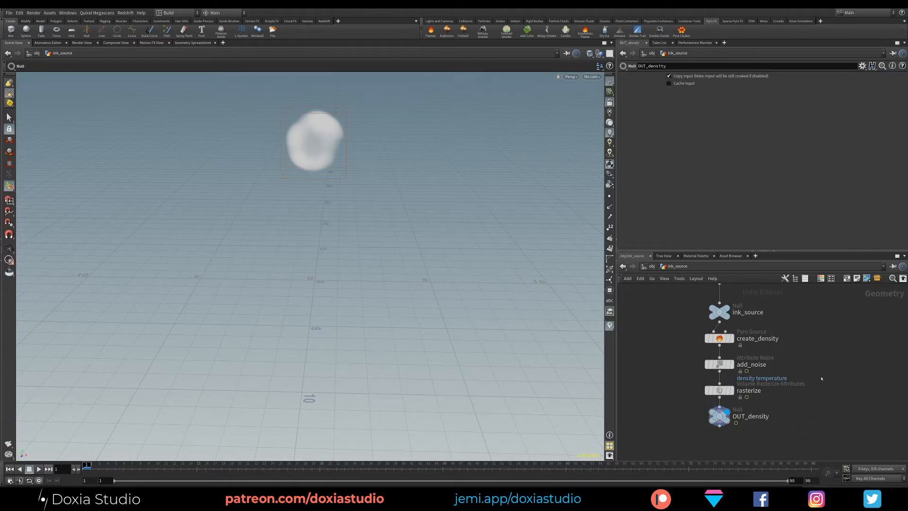
Display the create_density node inside ink_source and set its Mode to Volume Scatter
click(717, 337)
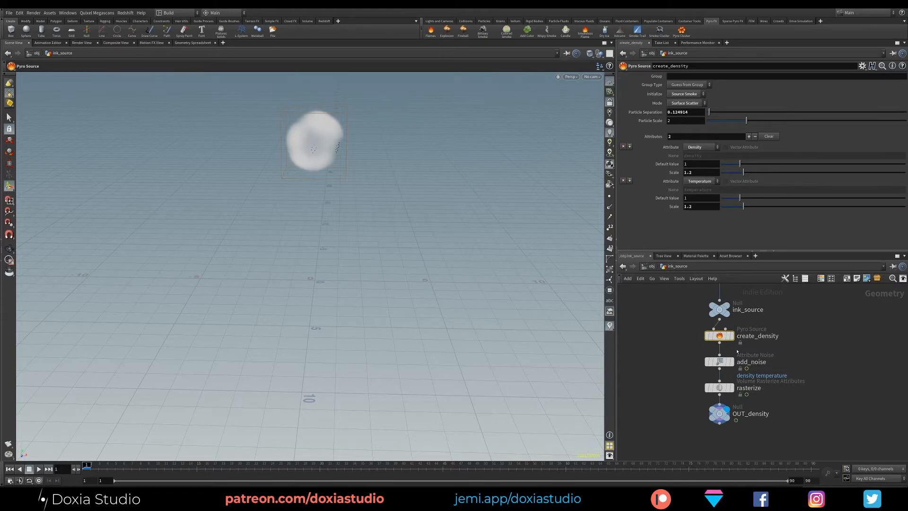
key(u)
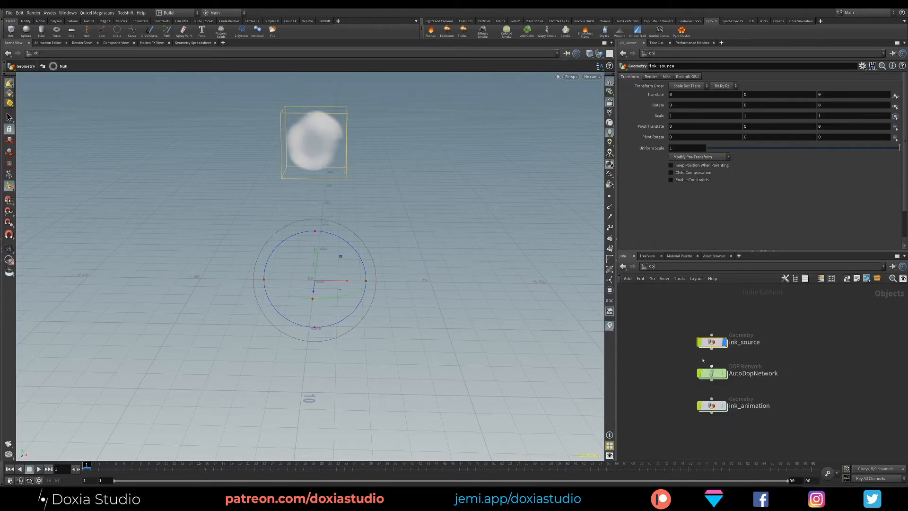
double_click(712, 342)
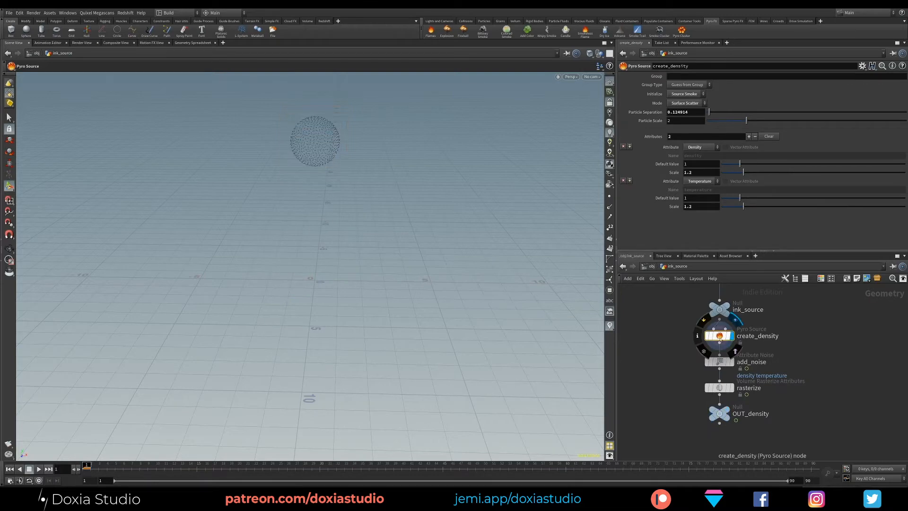
scroll(333, 163, up, 3)
alt+drag(333, 163, 296, 176)
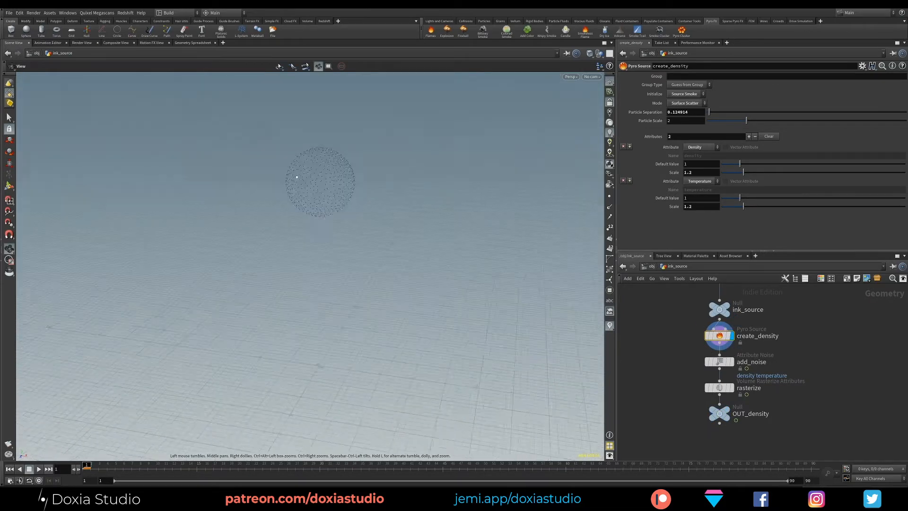
click(688, 103)
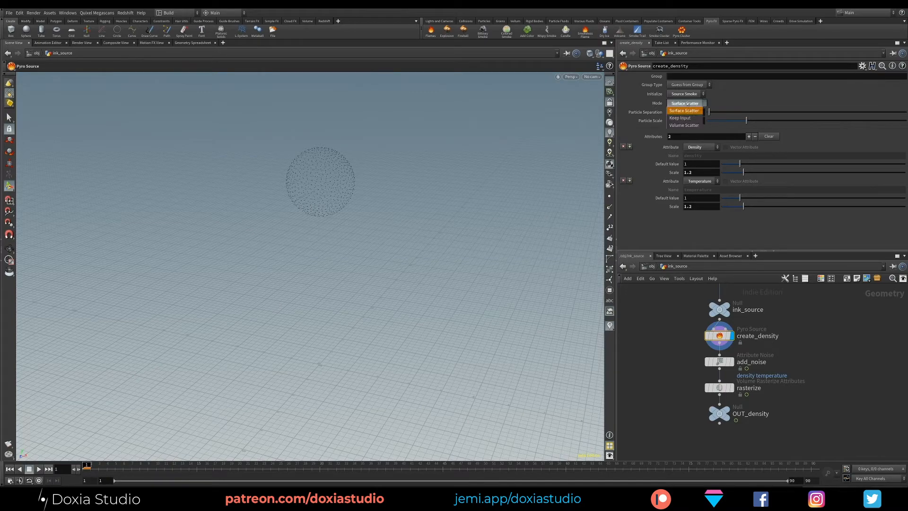
click(684, 125)
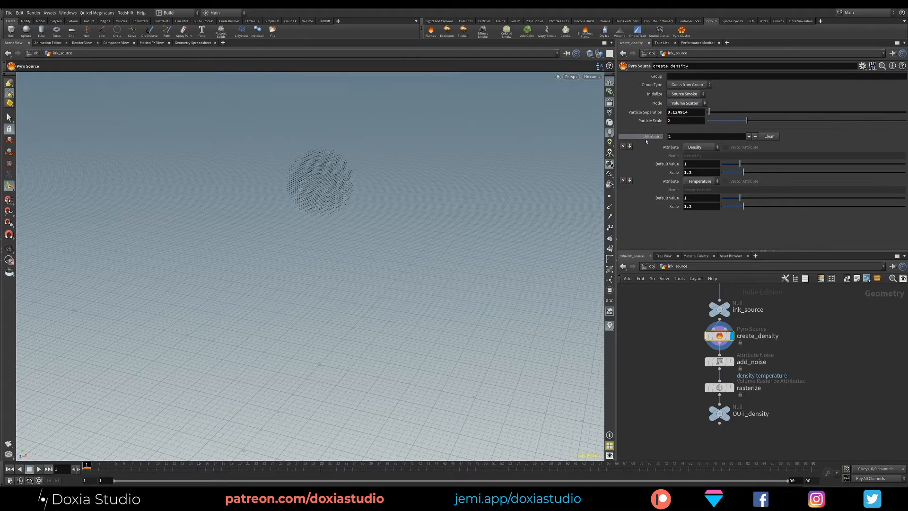
Set create_density's Particle Separation to 0.05
drag(690, 112, 670, 113)
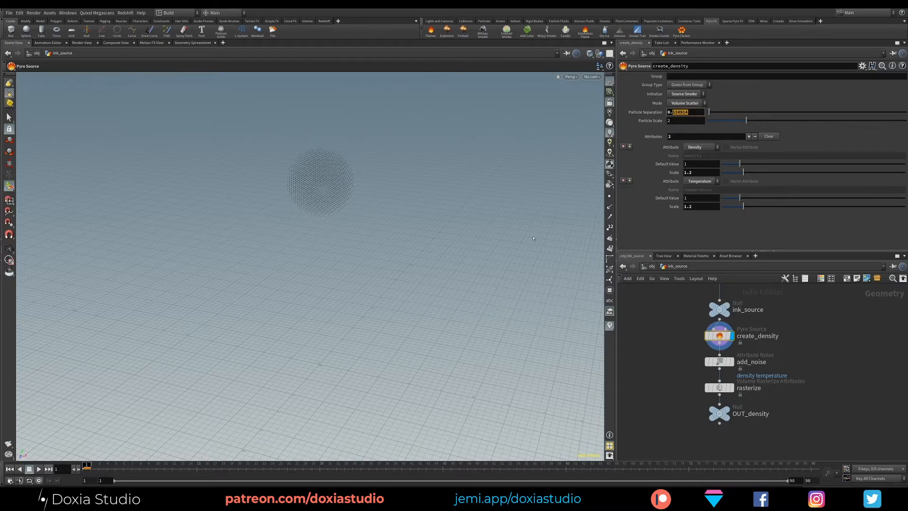
text(05)
key(Return)
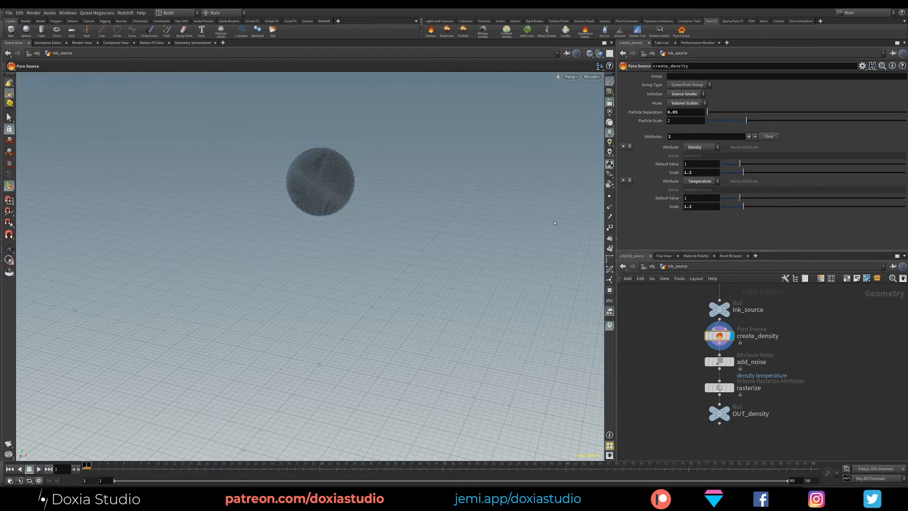
alt+drag(326, 180, 313, 204)
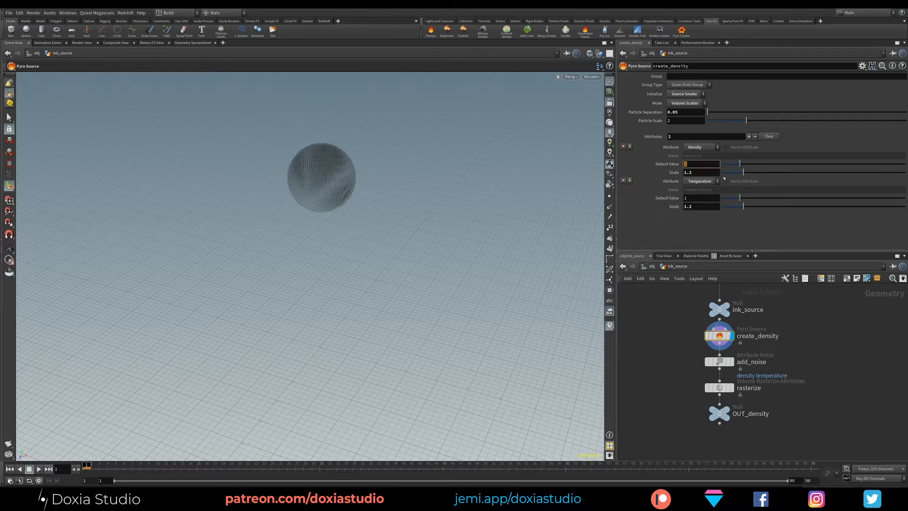
Set the Density attribute's Default Value to 25 on create_density
click(783, 216)
double_click(692, 164)
text(25)
key(Return)
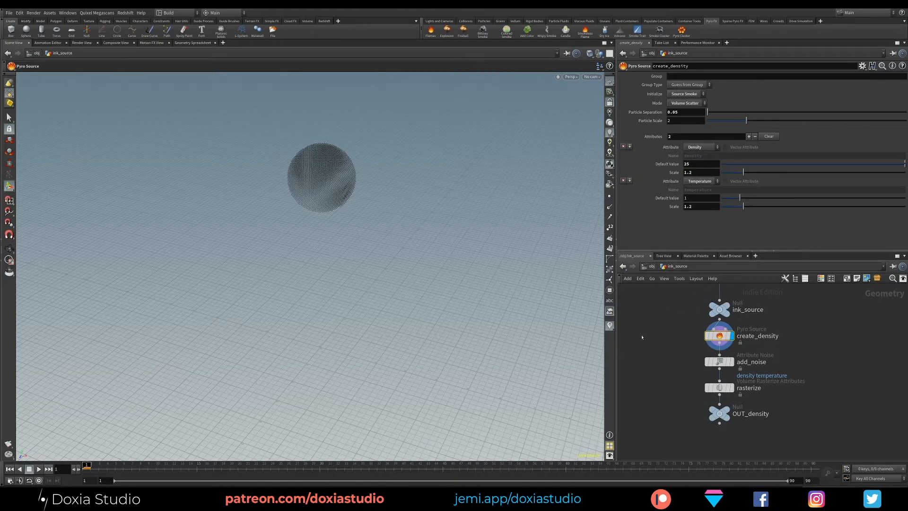
double_click(702, 164)
click(698, 241)
double_click(692, 163)
drag(684, 330, 765, 351)
On the add_noise node, set the Pulse Duration to 2 and the Element Size to 0.5
click(719, 362)
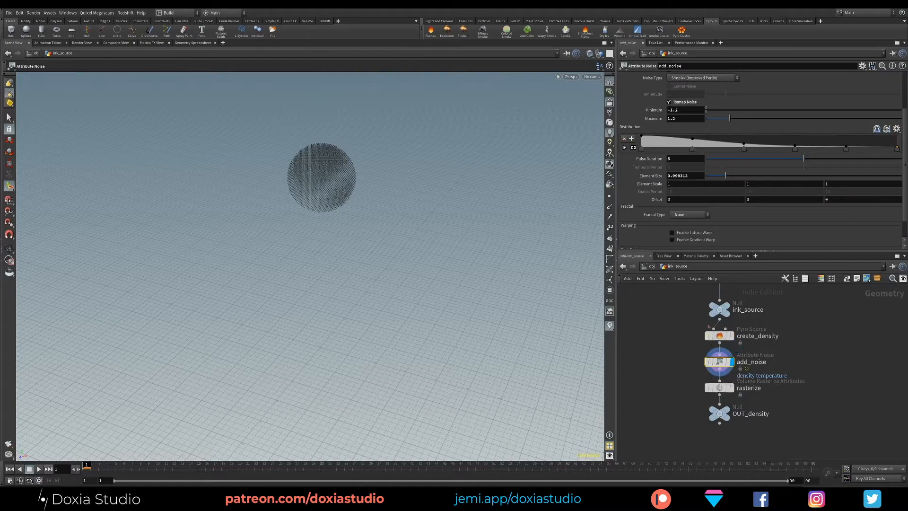
scroll(903, 142, up, 3)
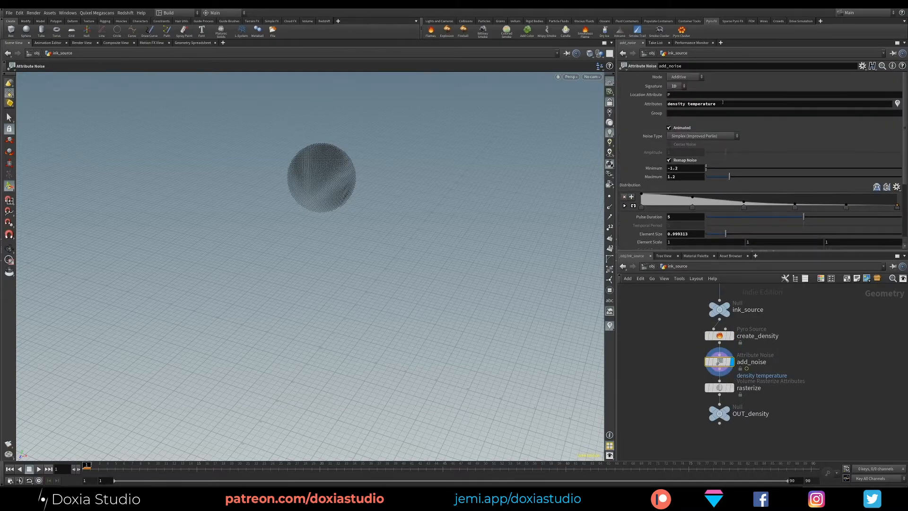
scroll(679, 185, down, 4)
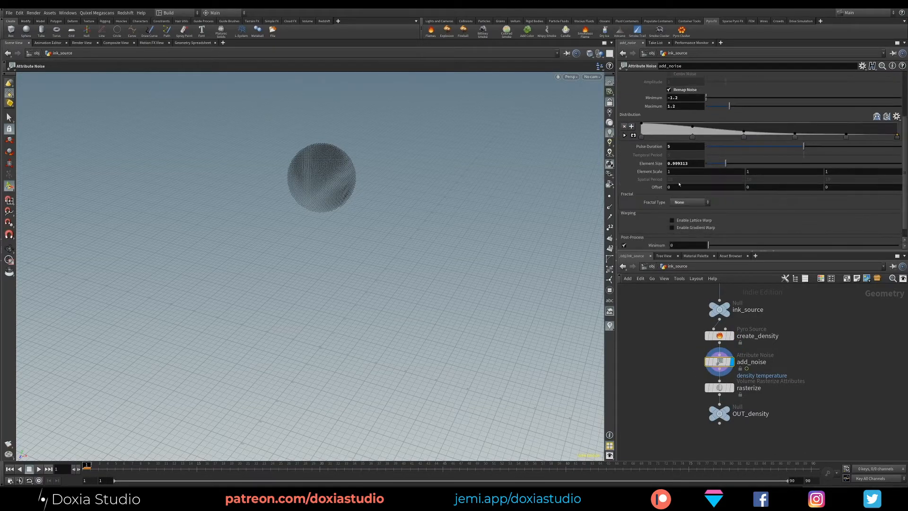
drag(696, 163, 665, 163)
text(2)
text(0)
text(.5)
key(Return)
Display the rasterize node and examine its particle group and the list of attributes it rasterizes
click(732, 388)
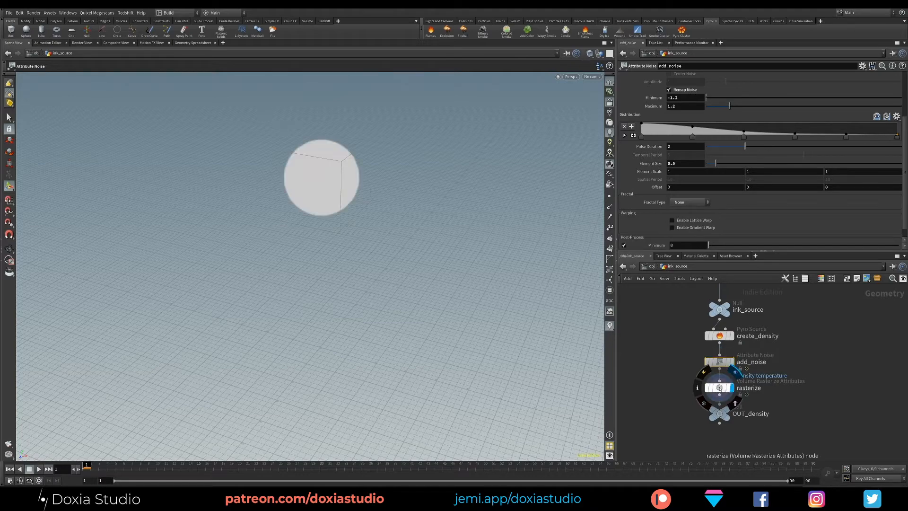
click(719, 388)
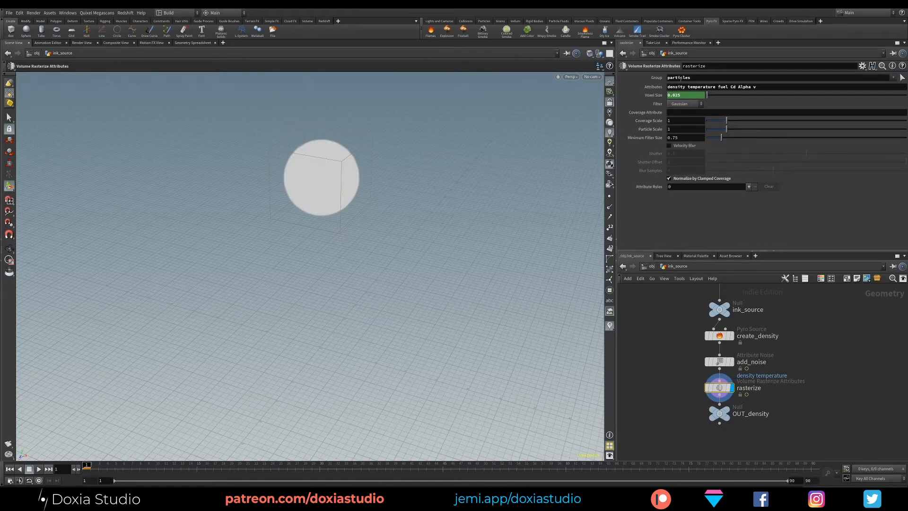
click(676, 78)
click(762, 87)
mouse_move(698, 362)
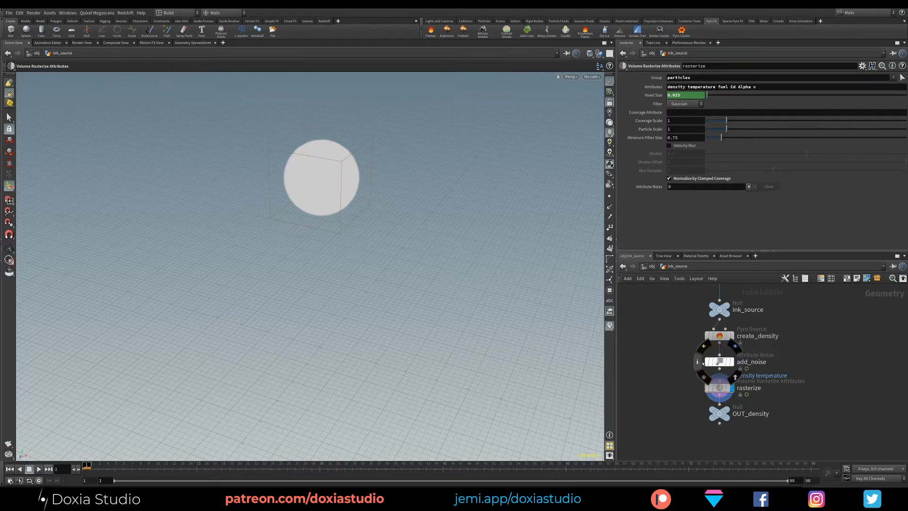
click(699, 364)
drag(710, 364, 705, 363)
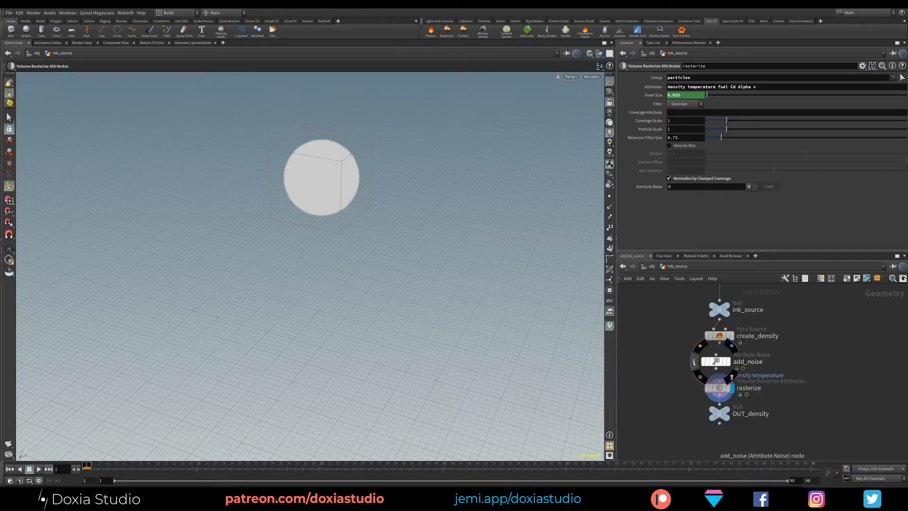
click(694, 364)
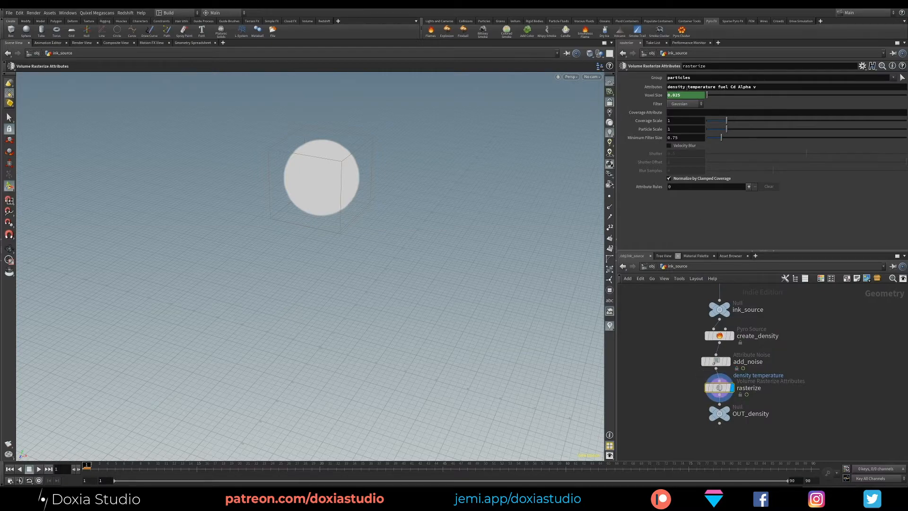
drag(686, 87, 763, 88)
click(711, 87)
click(770, 89)
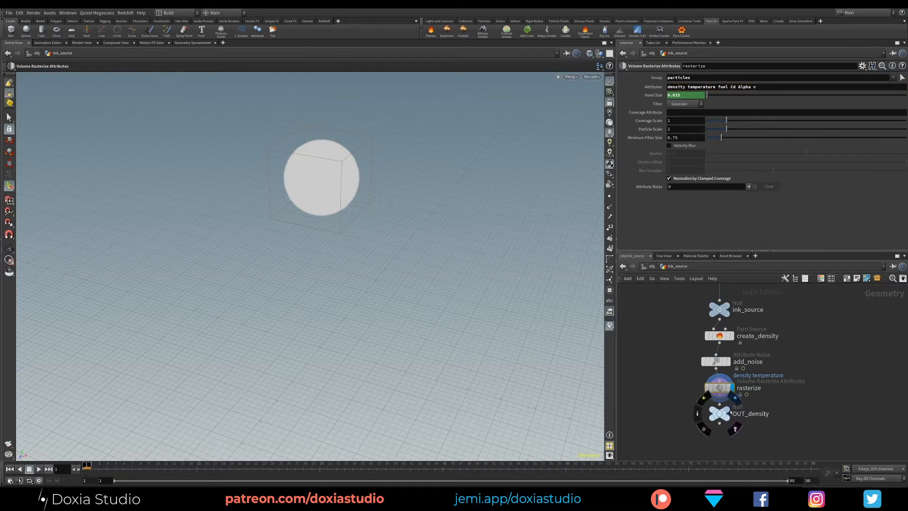
Make OUT_density the displayed node and align rasterize with the rest of the node chain
click(735, 397)
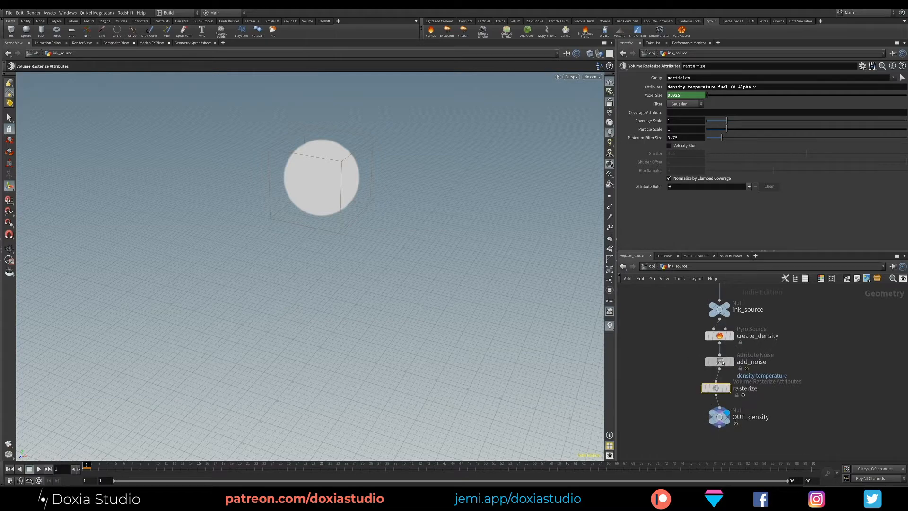
drag(716, 388, 720, 388)
drag(717, 87, 678, 94)
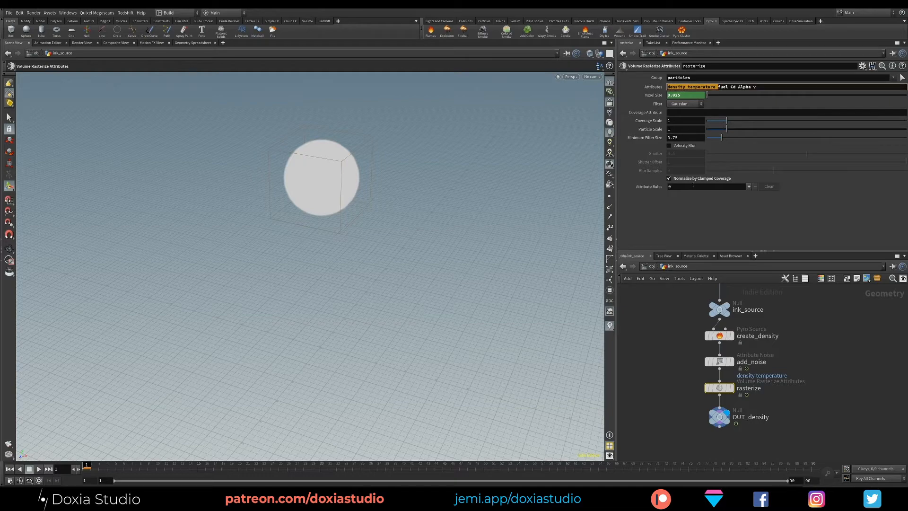
drag(758, 87, 716, 87)
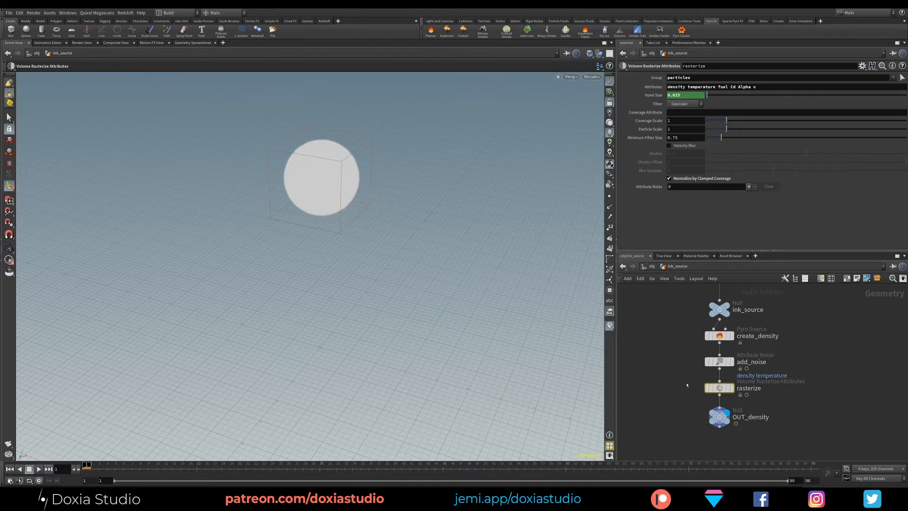
Return to the object level and switch the display from ink_source to ink_animation
key(u)
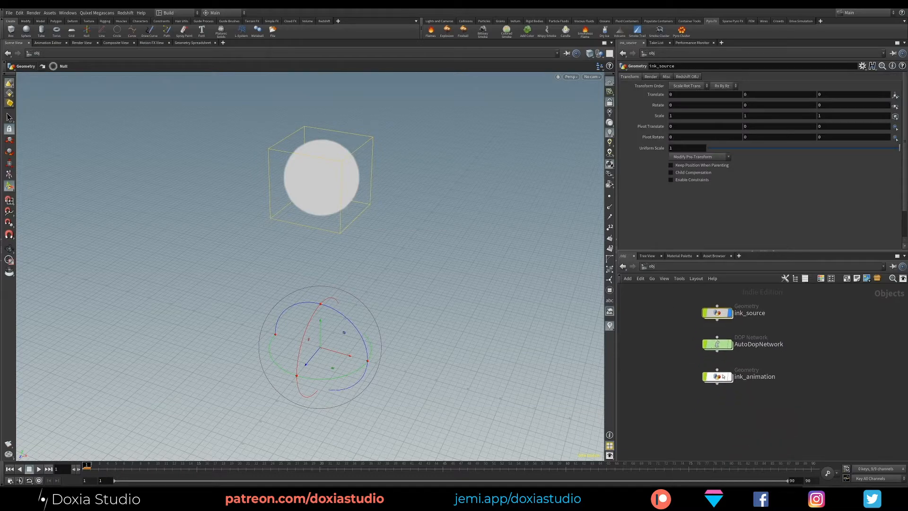
mouse_move(701, 297)
click(731, 312)
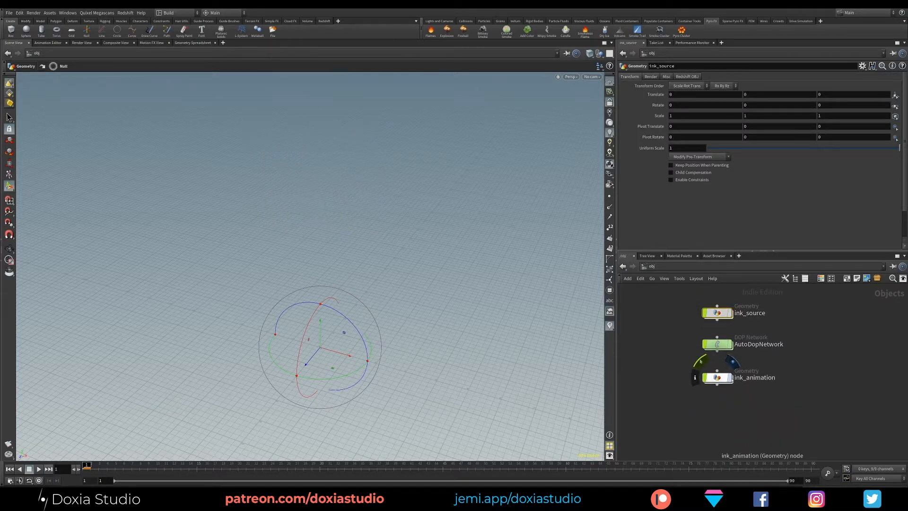
click(730, 378)
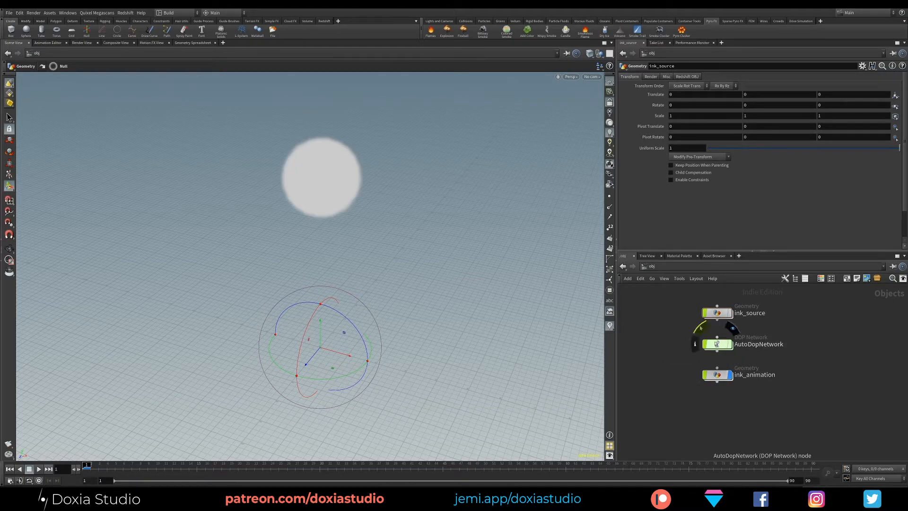
Inside AutoDopNetwork, spread the pyro node and the source and merge2 pair away from resize_container
double_click(718, 344)
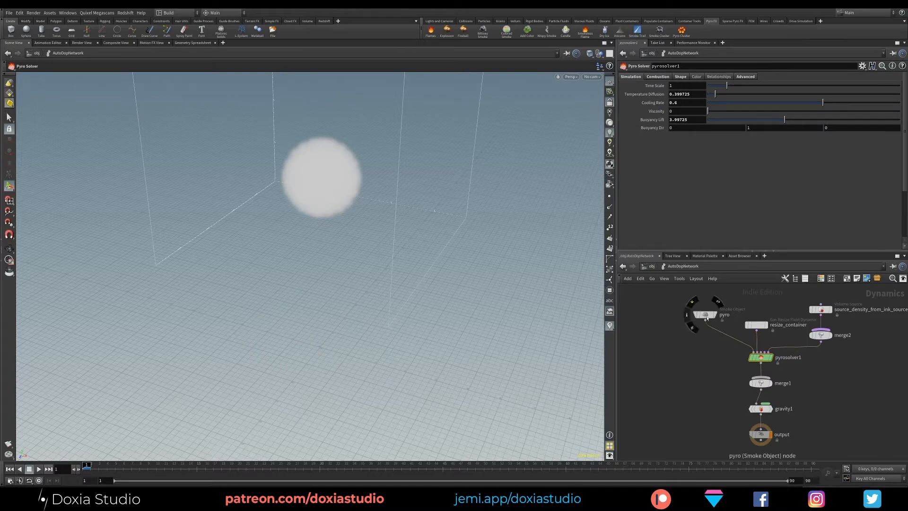
drag(703, 316, 669, 326)
drag(852, 298, 847, 334)
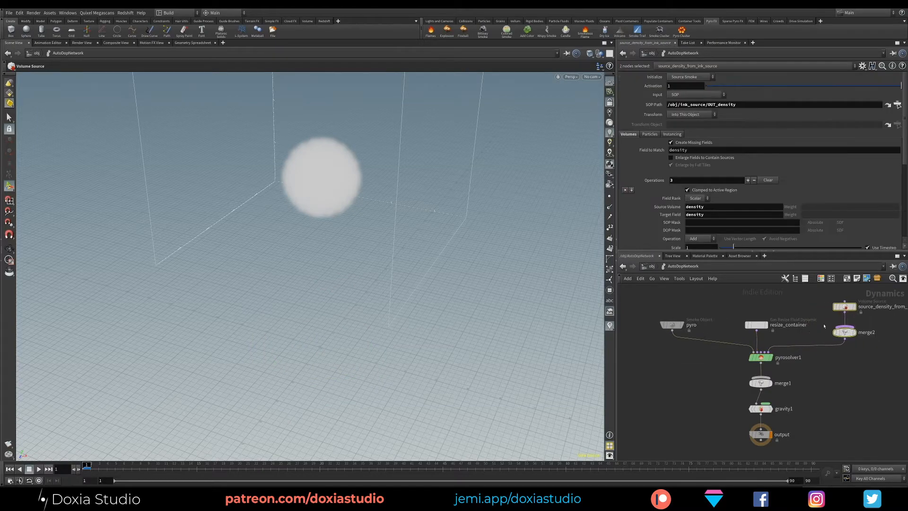
Set the pyro smoke object's Division Size to 0.1
click(671, 324)
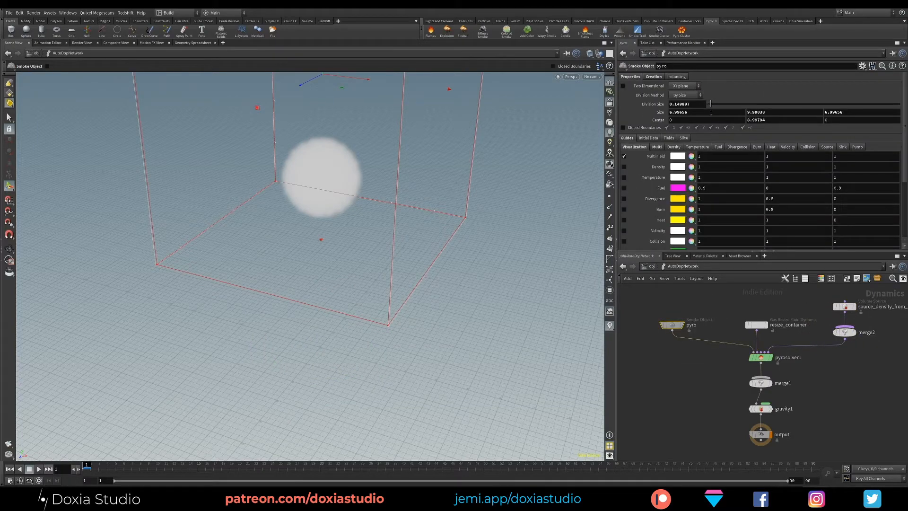
drag(697, 104, 675, 106)
text(1)
click(717, 311)
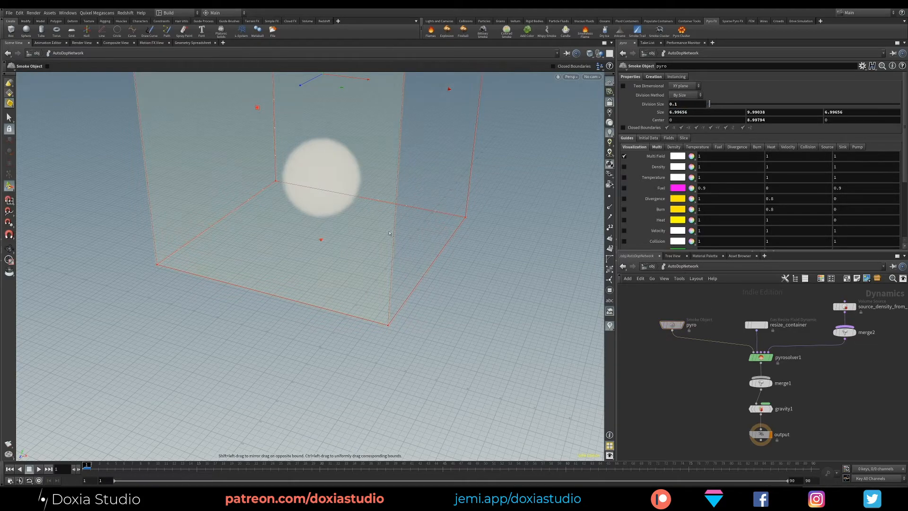
Set the pyro smoke container's Size to 6 on all three axes
alt+middle_drag(398, 229, 401, 304)
alt+drag(401, 304, 397, 263)
scroll(397, 263, down, 3)
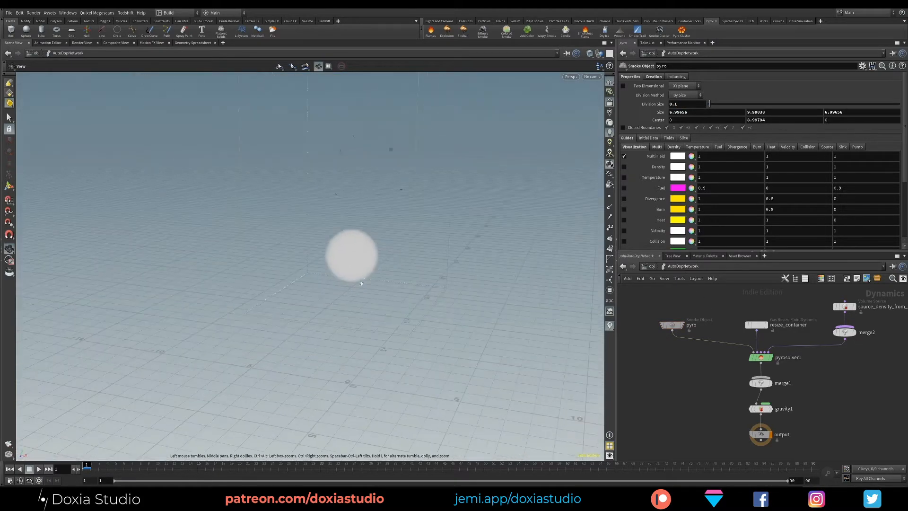
alt+middle_drag(397, 263, 400, 357)
alt+drag(399, 357, 342, 301)
click(698, 112)
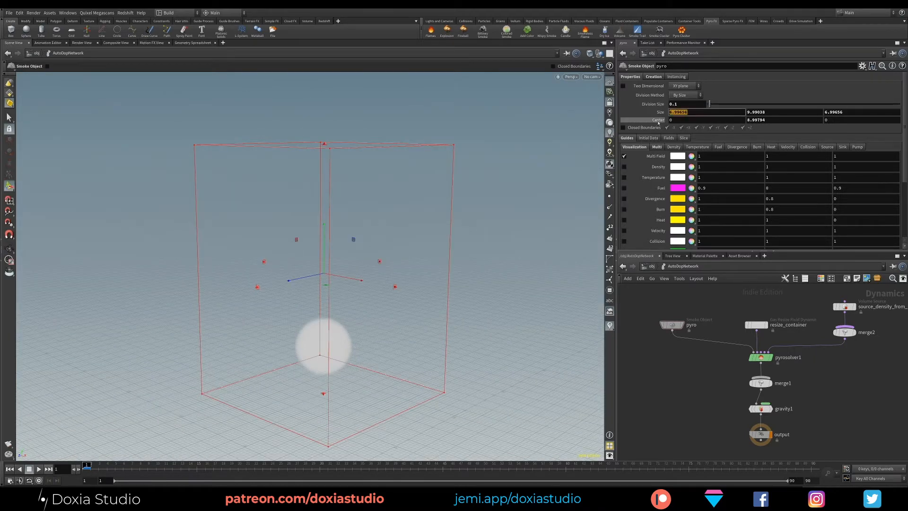
text(6)
key(Tab)
text(6)
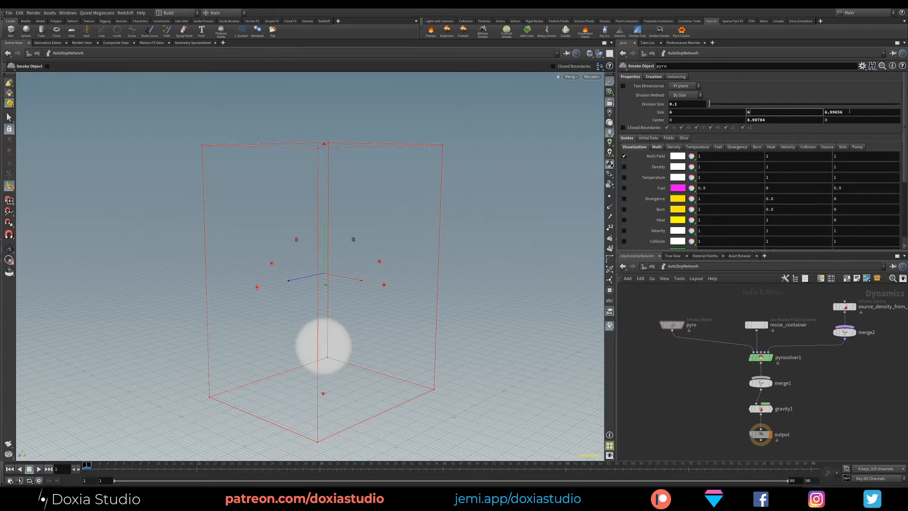
key(Tab)
text(6)
key(Tab)
Set the smoke container's Center to 6 on the Y axis
key(Tab)
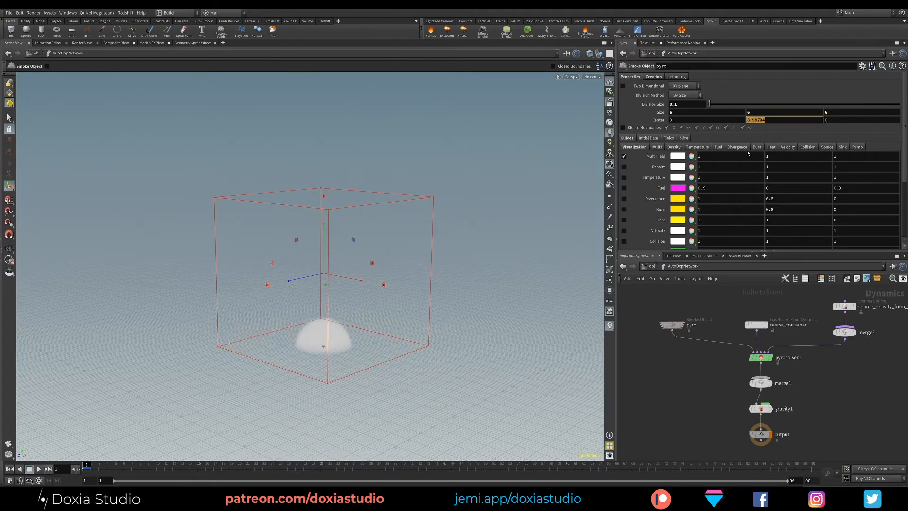
text(6)
key(Return)
alt+drag(341, 331, 295, 323)
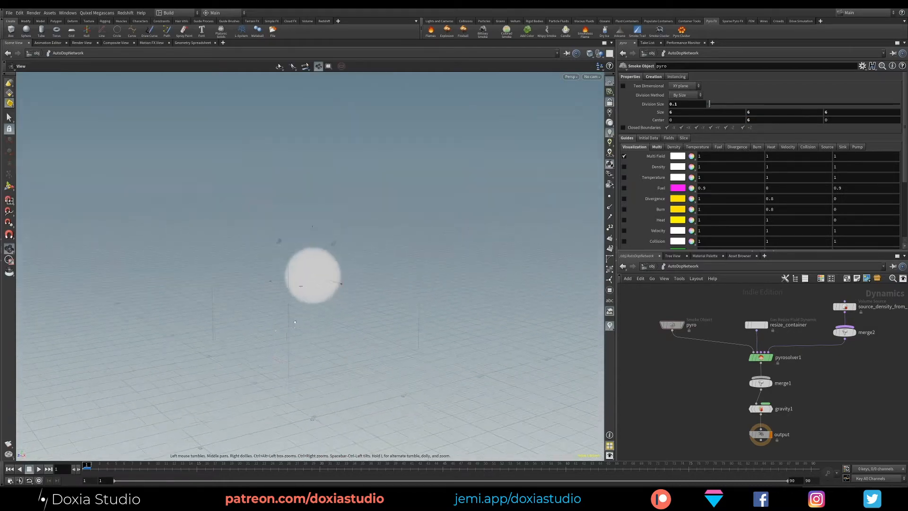
drag(715, 297, 648, 344)
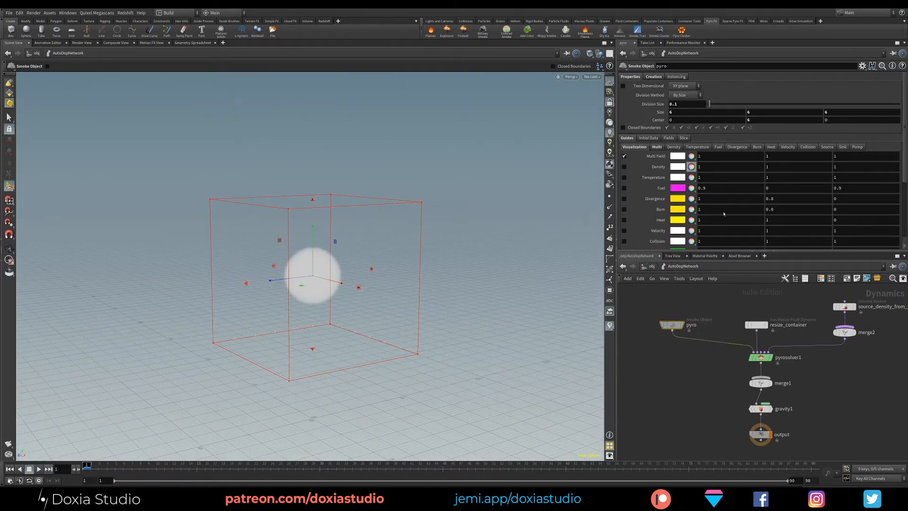
Move the resize_container node up and away from pyrosolver1, and show its Max Bounds settings
click(681, 104)
drag(757, 324, 732, 307)
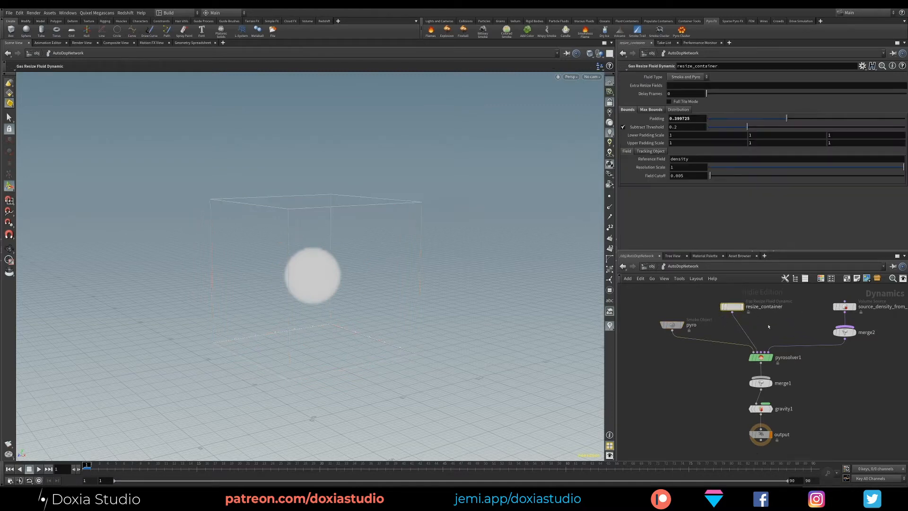
click(650, 109)
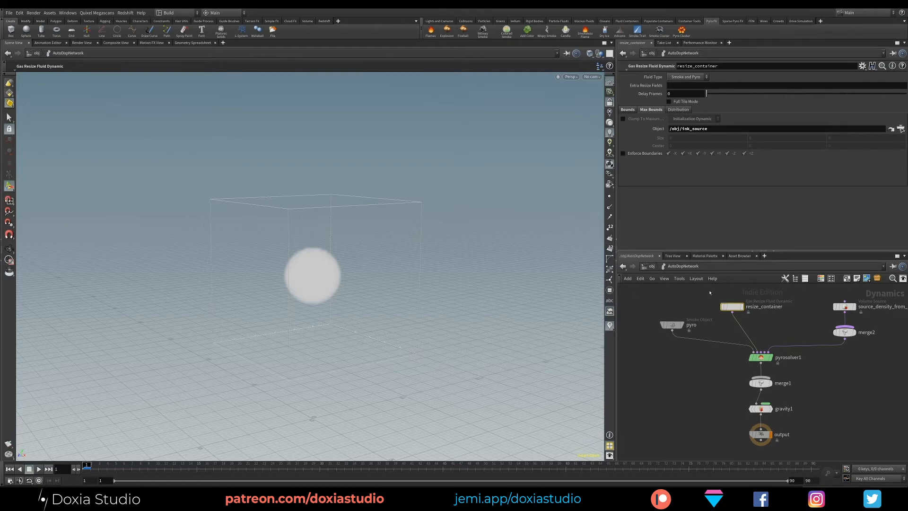
Shift source_density_from_ink_source together with merge2 slightly farther away from resize_container
middle_drag(778, 315, 711, 317)
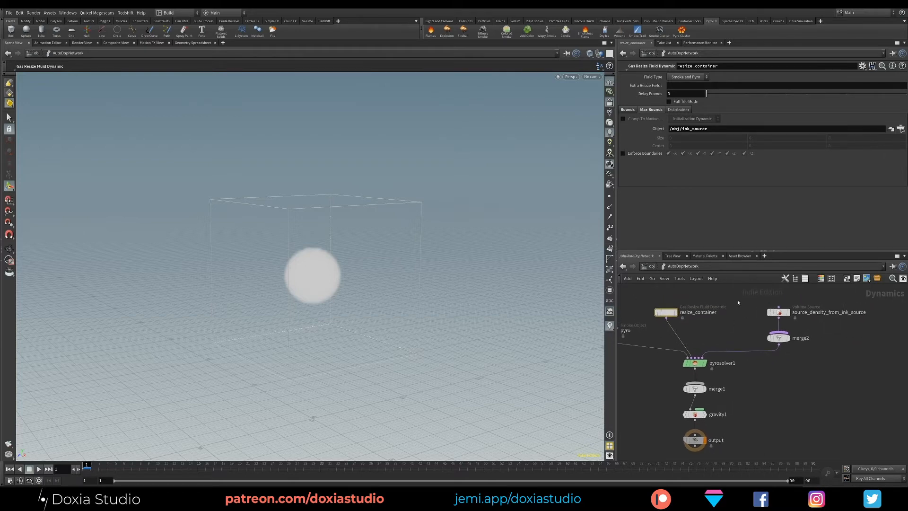
drag(751, 300, 807, 363)
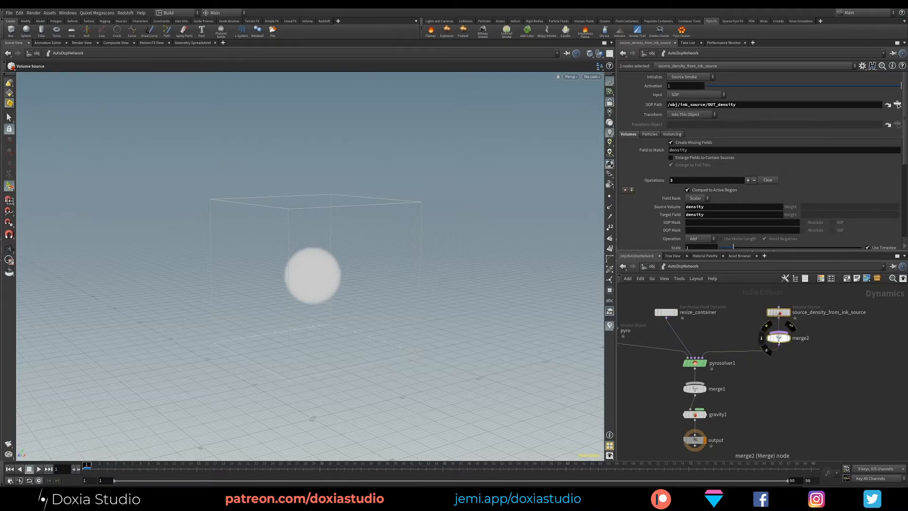
key(l)
click(766, 336)
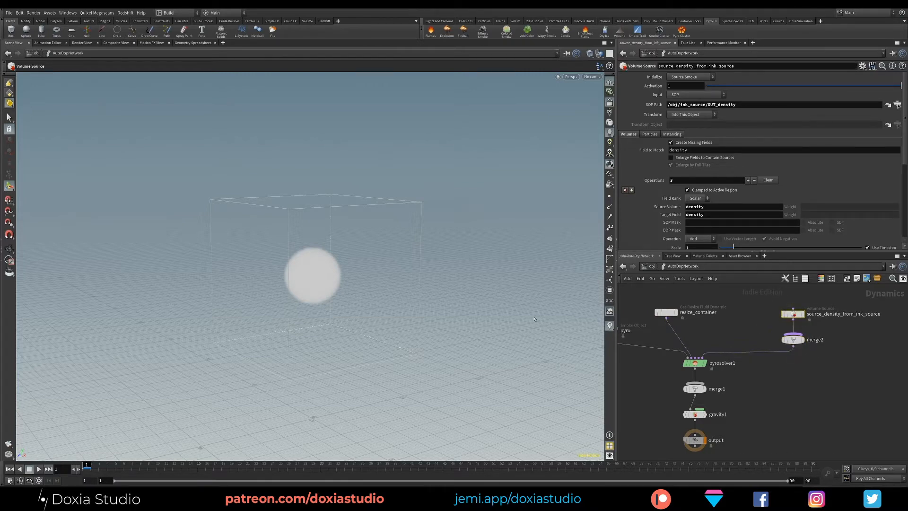
Set the Activation of source_density_from_ink_source to the expression $FF < 30
double_click(671, 85)
click(682, 85)
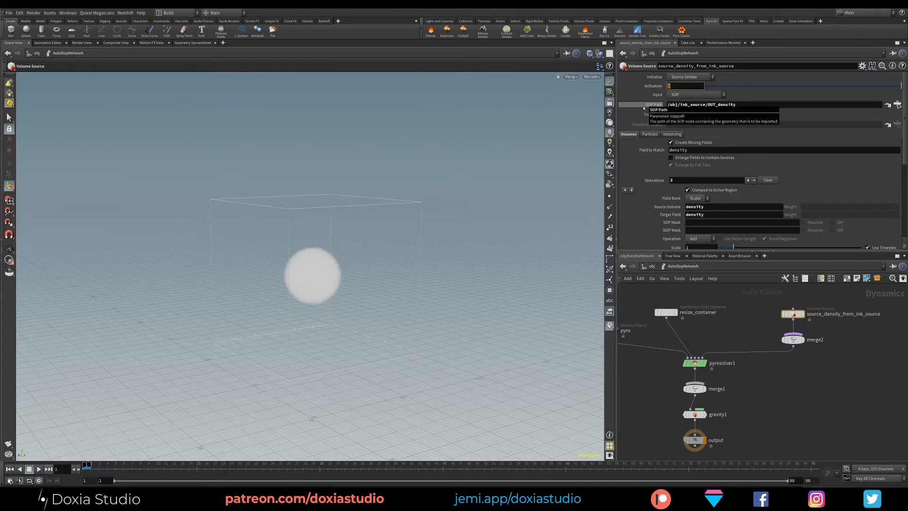
text($FF <)
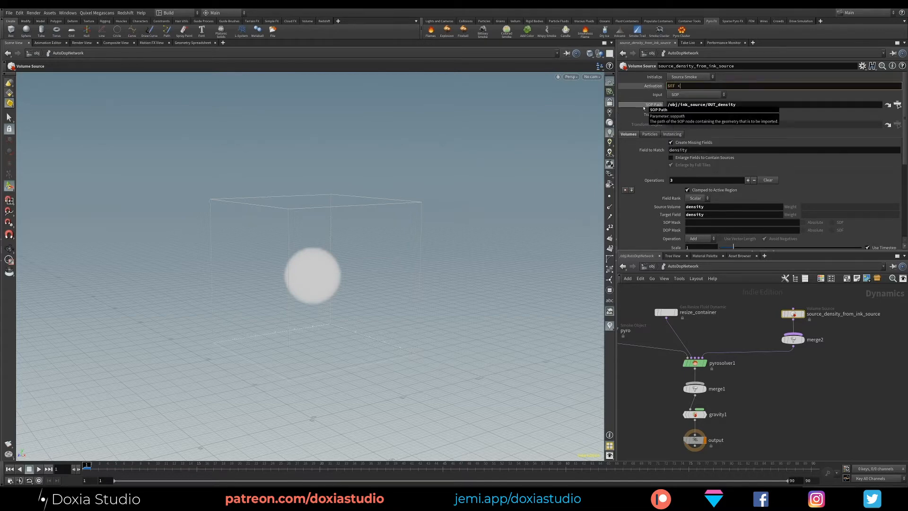
text( 30)
key(Return)
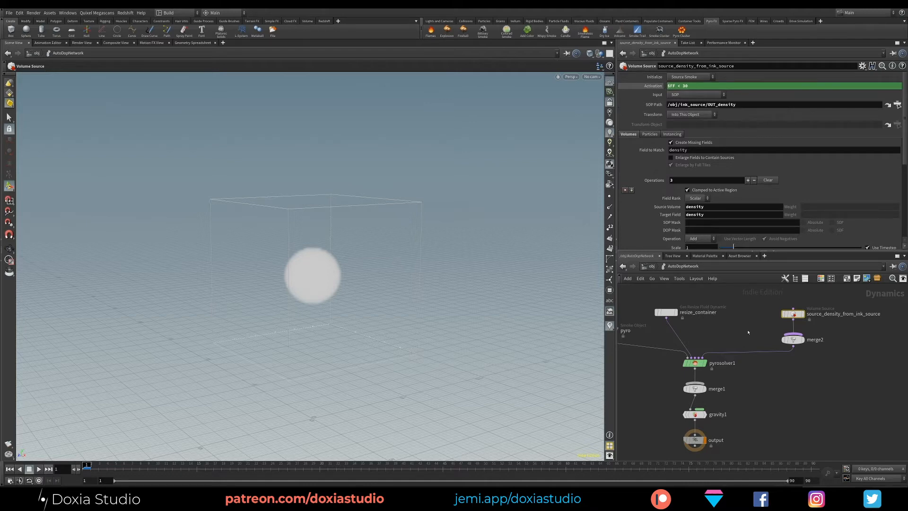
Set the Y component of pyrosolver1's Buoyancy Dir to -1
middle_drag(686, 331, 716, 319)
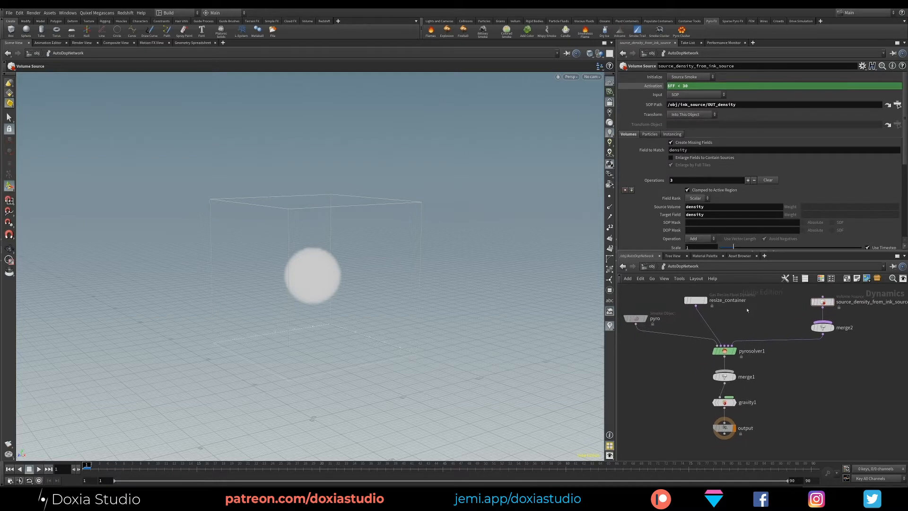
click(724, 351)
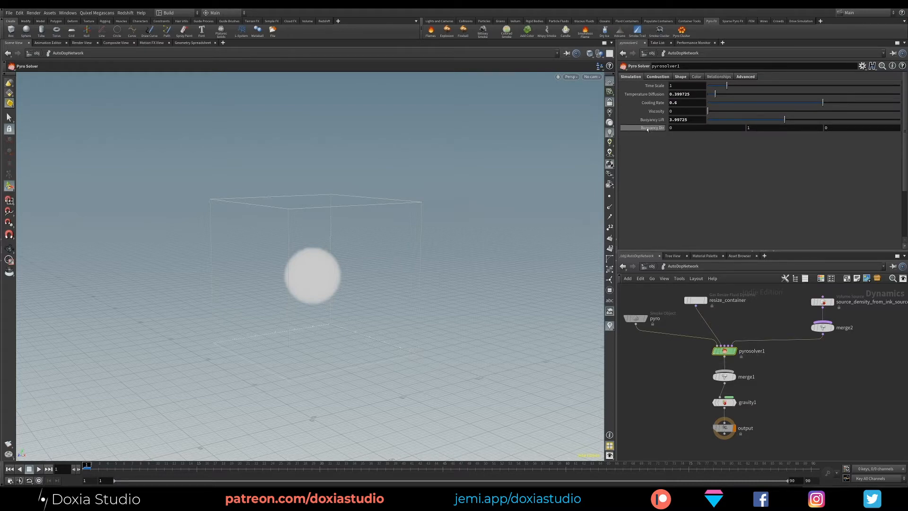
drag(758, 128, 731, 130)
text(-)
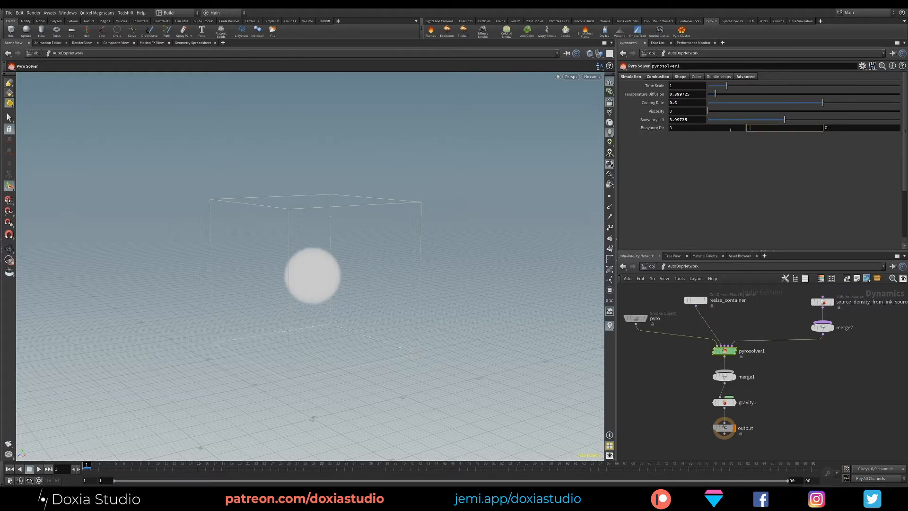
key(Return)
Switch to the browser and study the shape and motion of the ink in the "Ink in Water Background" reference video, replaying its opening
click(105, 472)
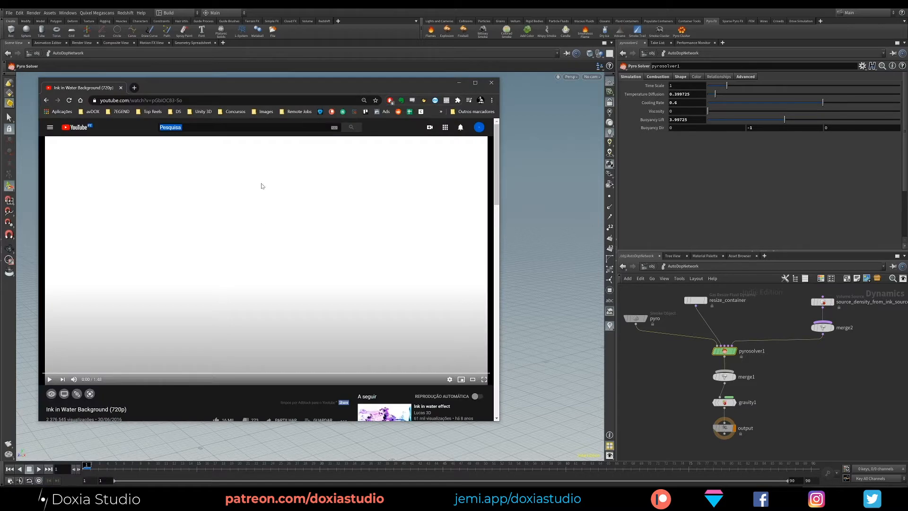
drag(273, 86, 291, 83)
click(66, 376)
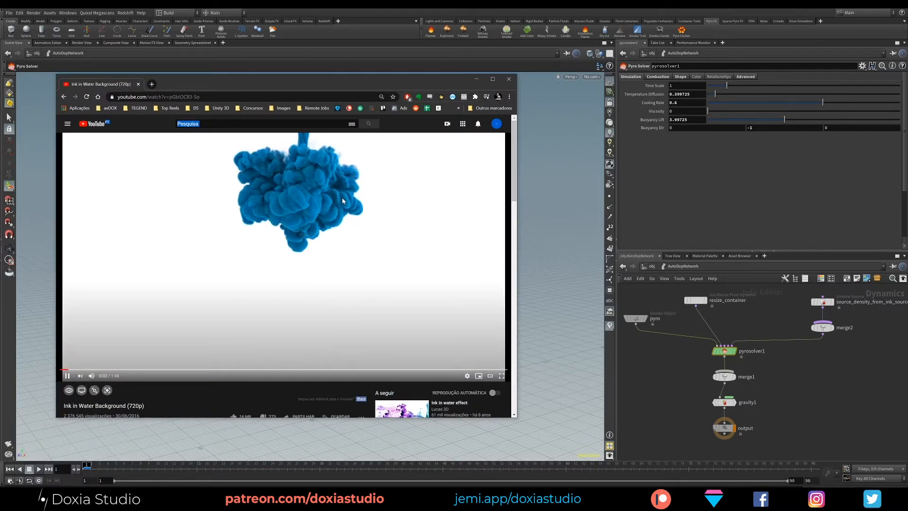
click(268, 306)
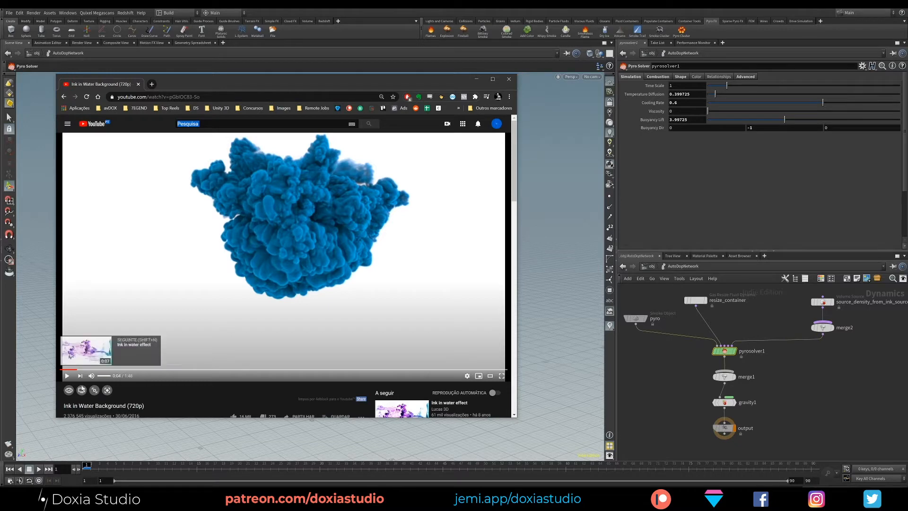
click(67, 376)
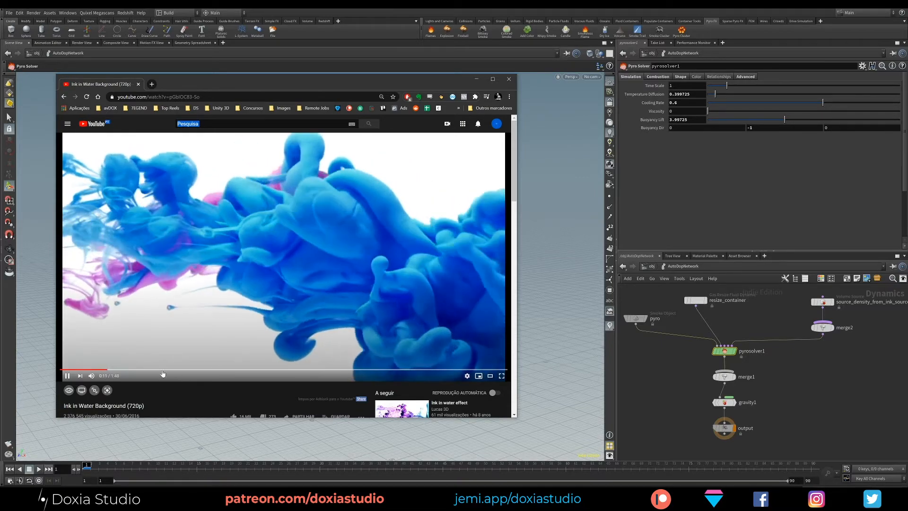
click(90, 370)
drag(90, 369, 164, 370)
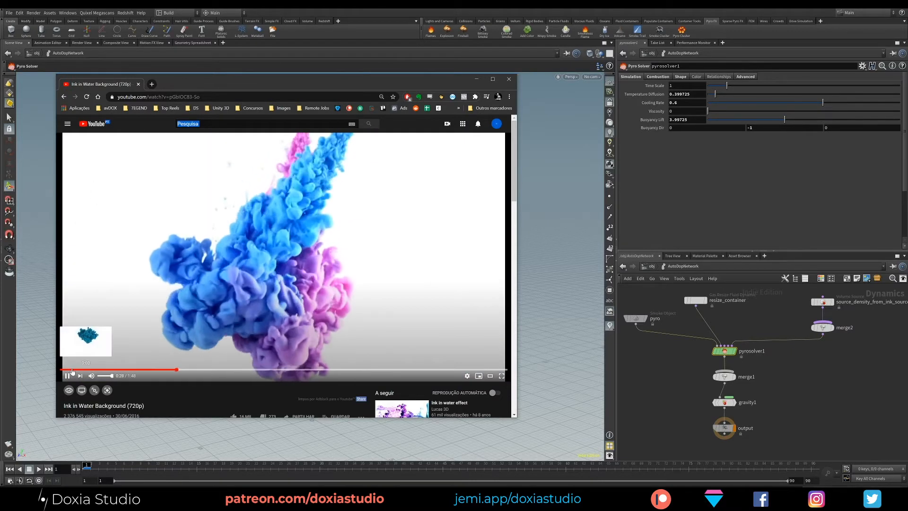
click(67, 370)
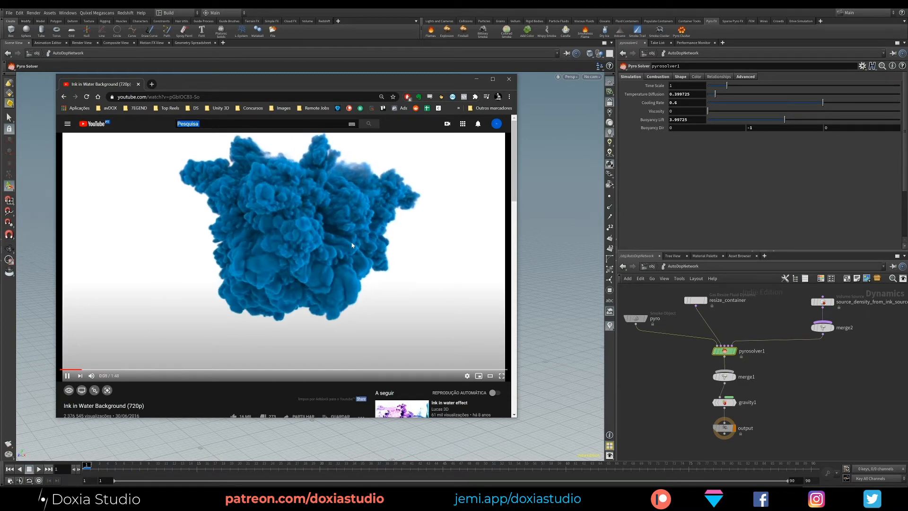
click(365, 248)
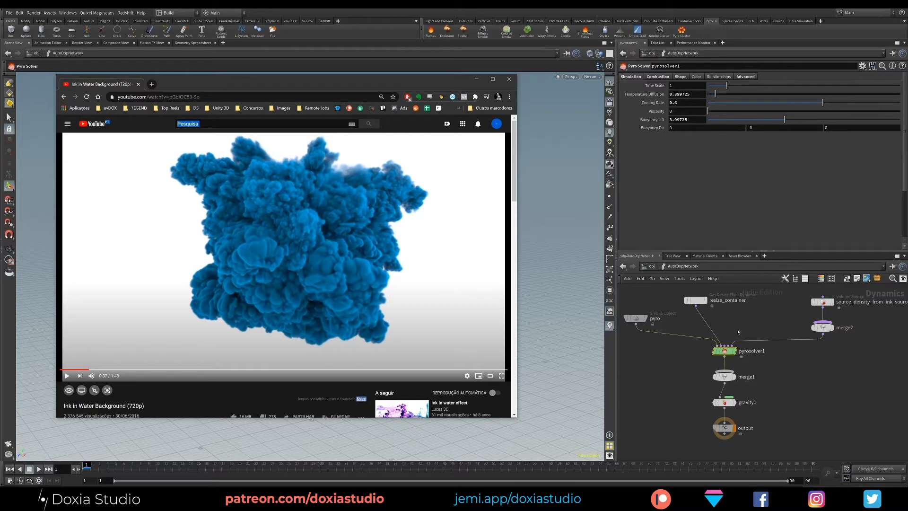
click(747, 318)
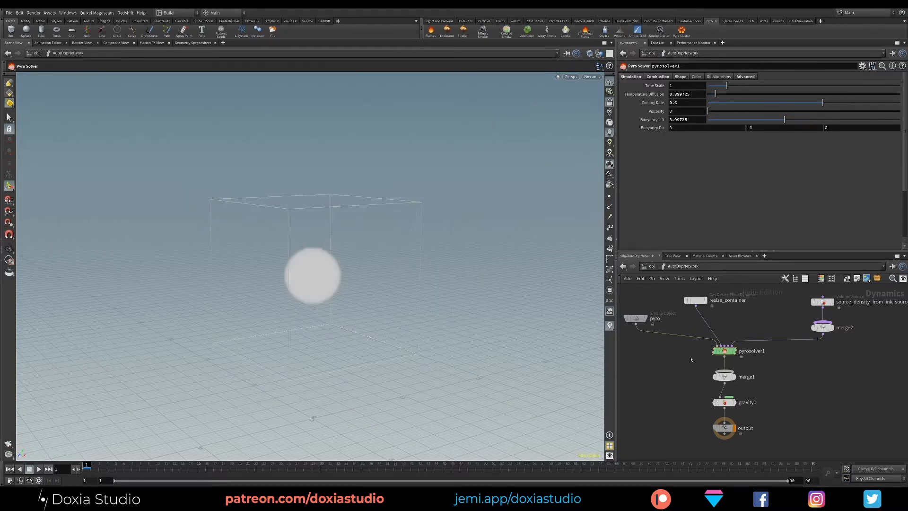
In pyrosolver1's Shape settings, set Dissipation to 0.04 and turn off Disturbance
drag(700, 362, 763, 347)
click(681, 77)
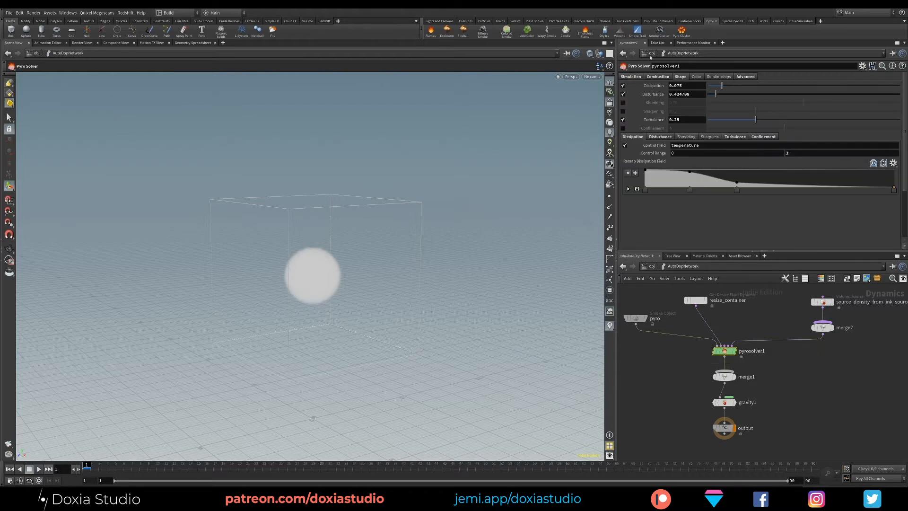
drag(683, 86, 675, 86)
text(4)
key(Return)
click(623, 94)
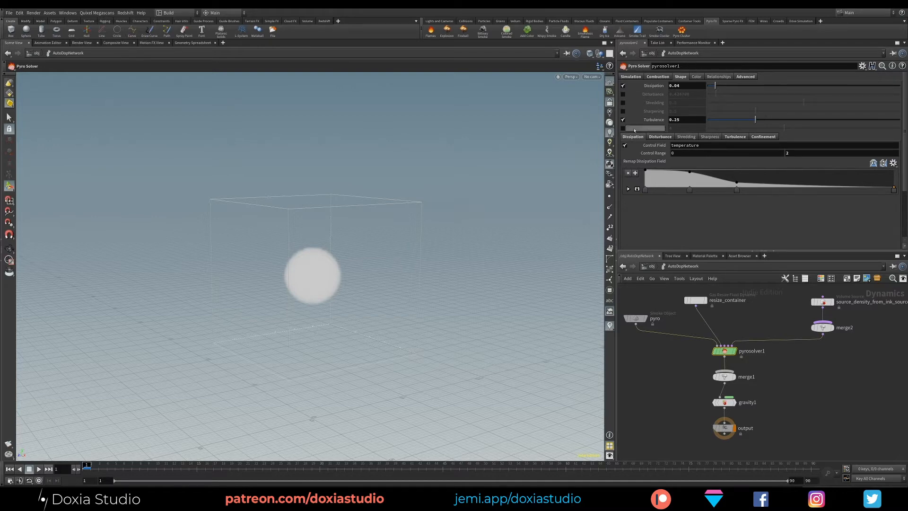
Enable Shredding on pyrosolver1 and set it to 0.2
drag(635, 101, 636, 100)
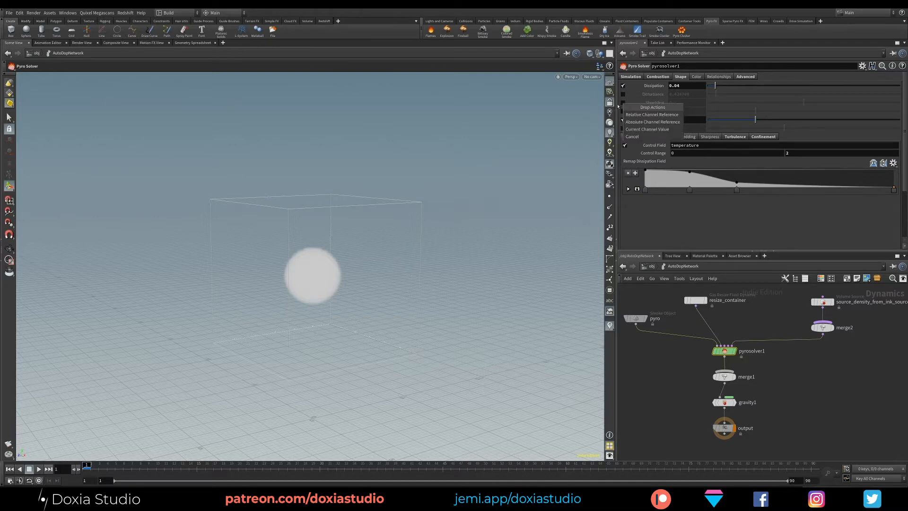
click(625, 102)
click(624, 103)
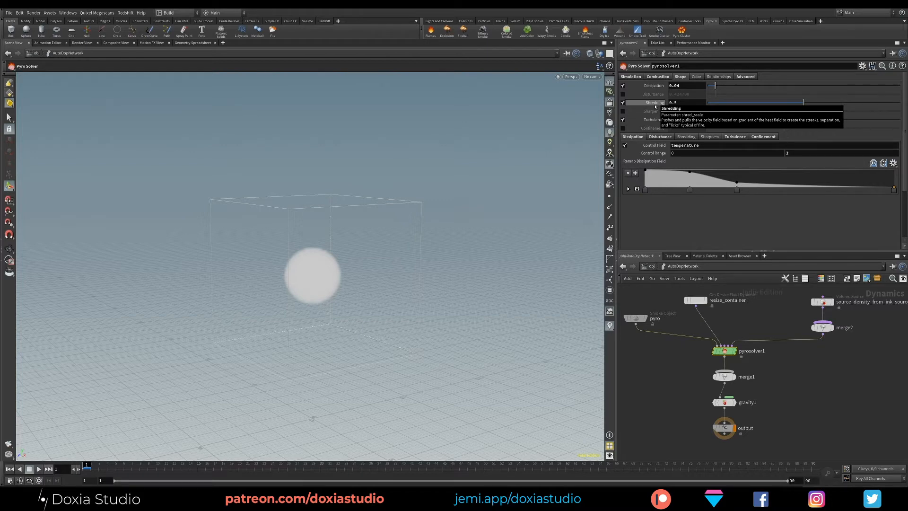
double_click(677, 102)
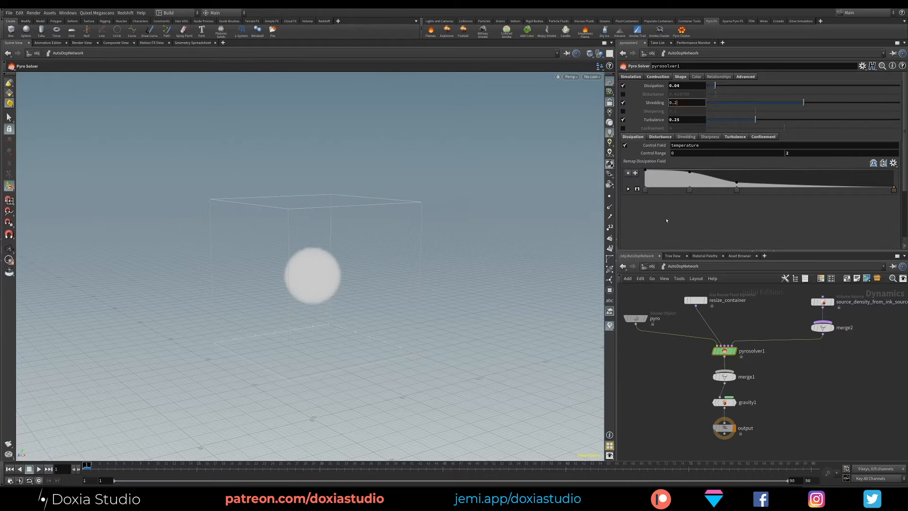
key(Return)
Enable Confinement in pyrosolver1's Shape settings
double_click(676, 120)
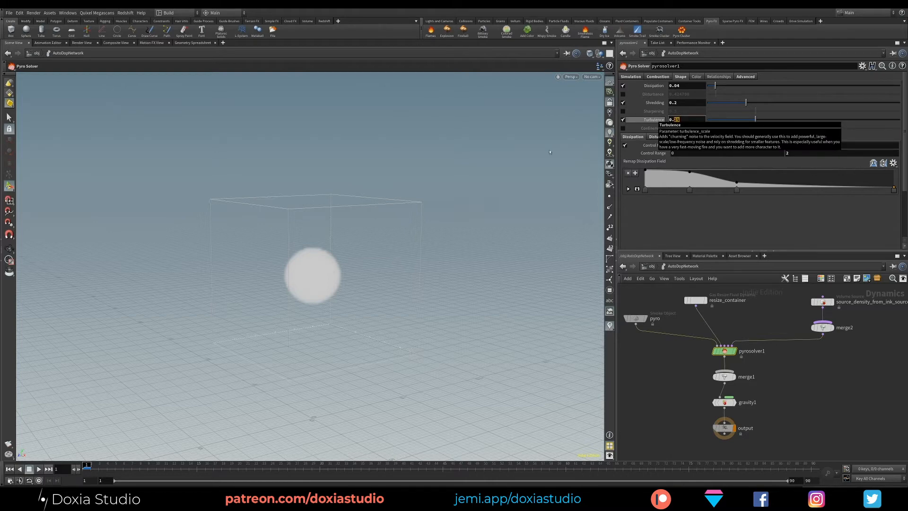
click(683, 120)
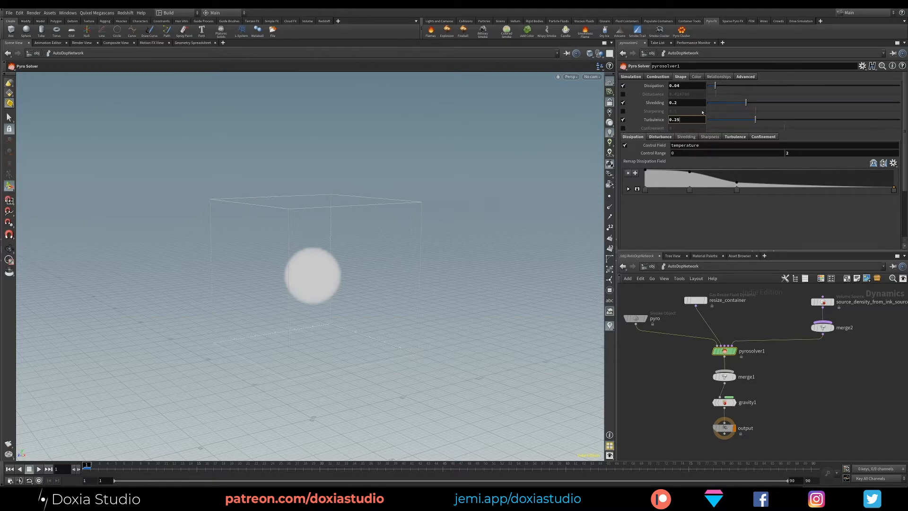
click(623, 128)
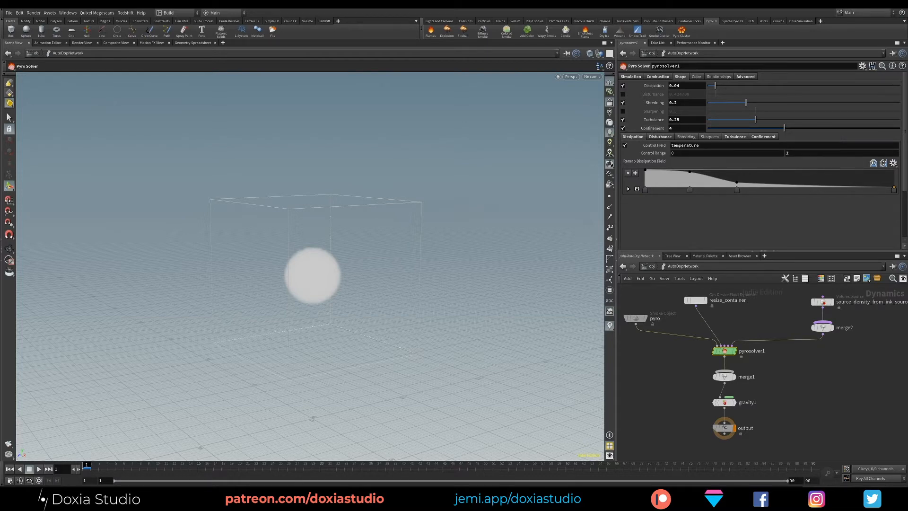
Return to the ink reference video in the browser and replay the start to examine the curls in the ink
mouse_move(68, 500)
click(106, 468)
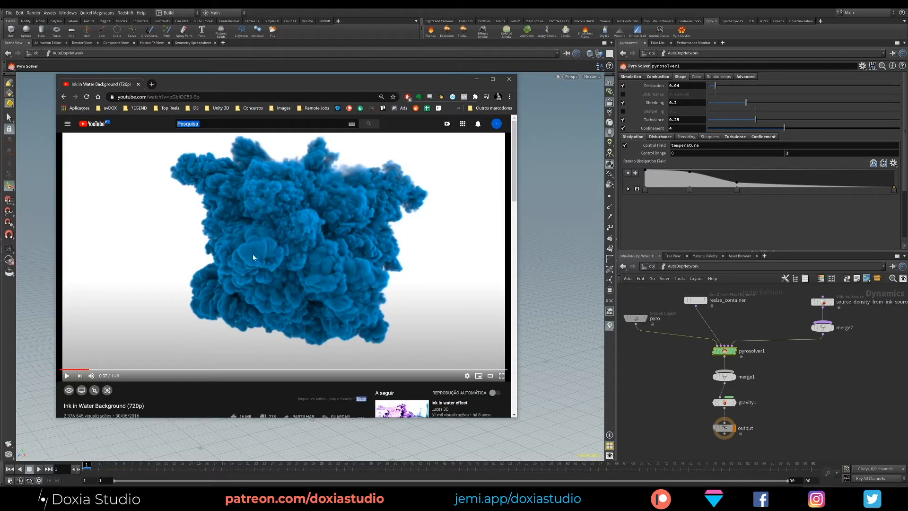
click(74, 369)
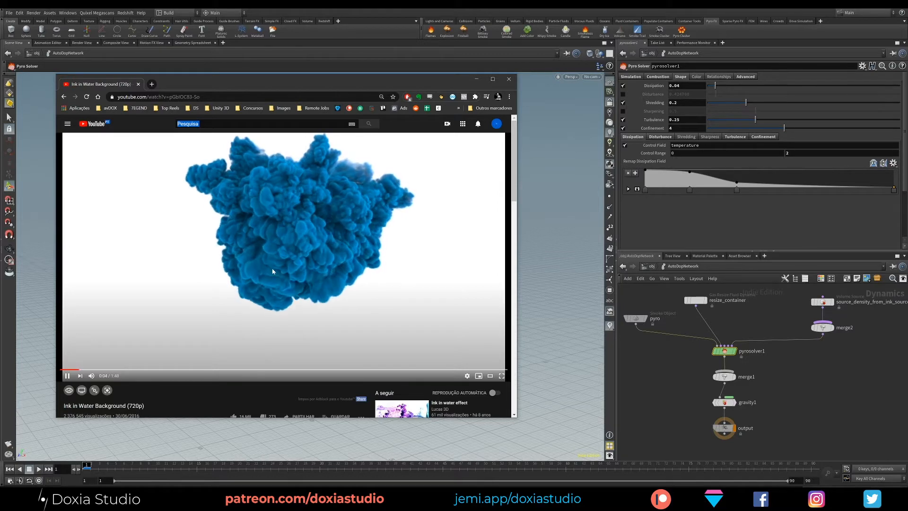
click(67, 375)
Set pyrosolver1's Confinement to 8
drag(684, 128, 645, 129)
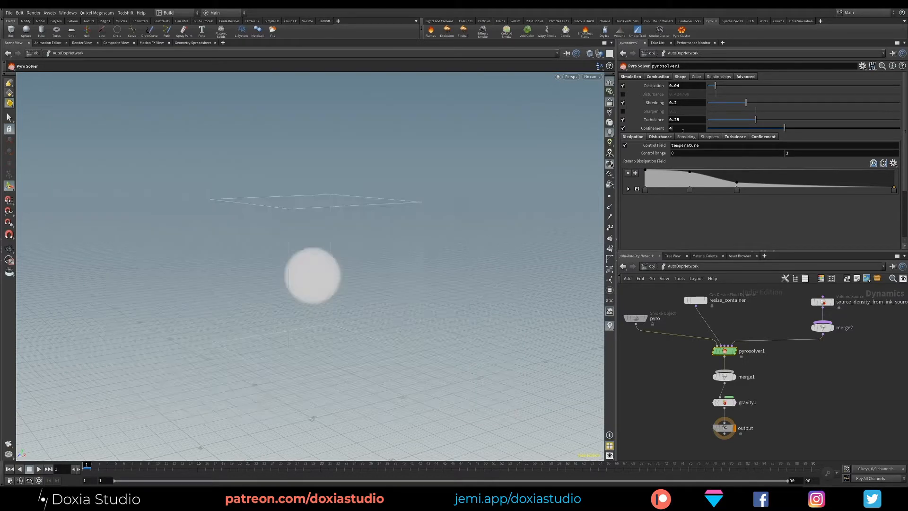
text(8)
key(Return)
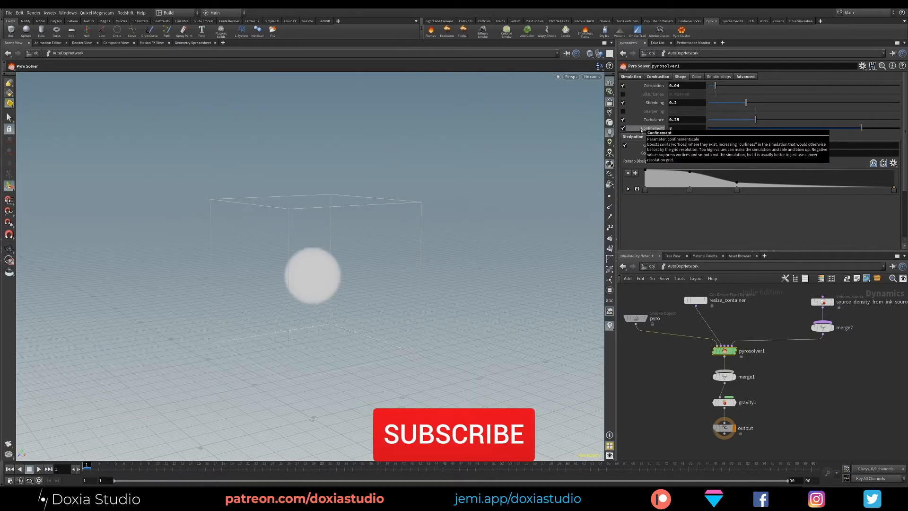
Move the density source and merge2 farther sideways to free space above pyrosolver1
middle_drag(773, 306, 745, 326)
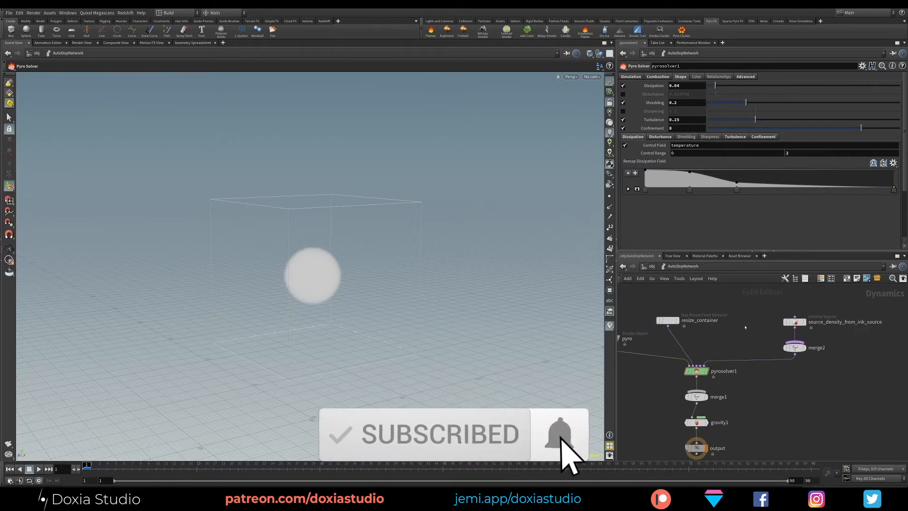
drag(772, 309, 819, 374)
drag(795, 348, 818, 348)
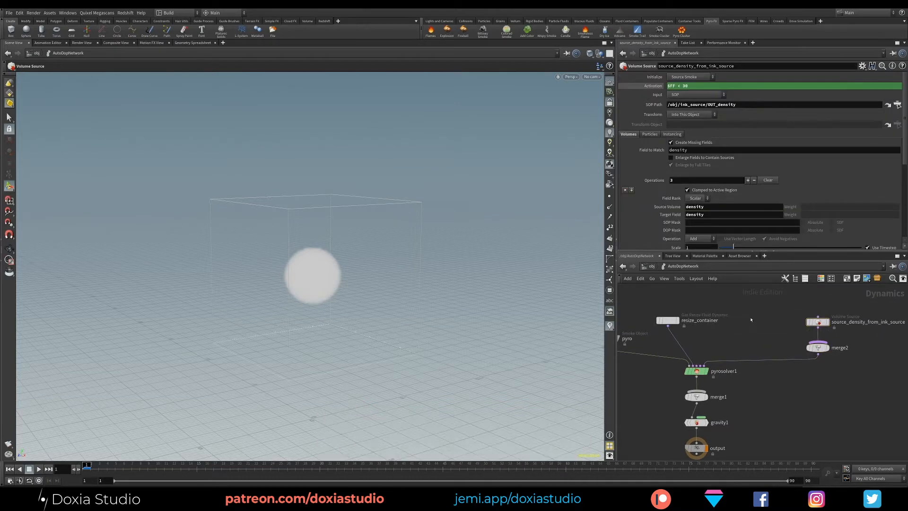
Add a Gas Vortex Confinement node between resize_container and the density source, above pyrosolver1
key(Tab)
text(vortex)
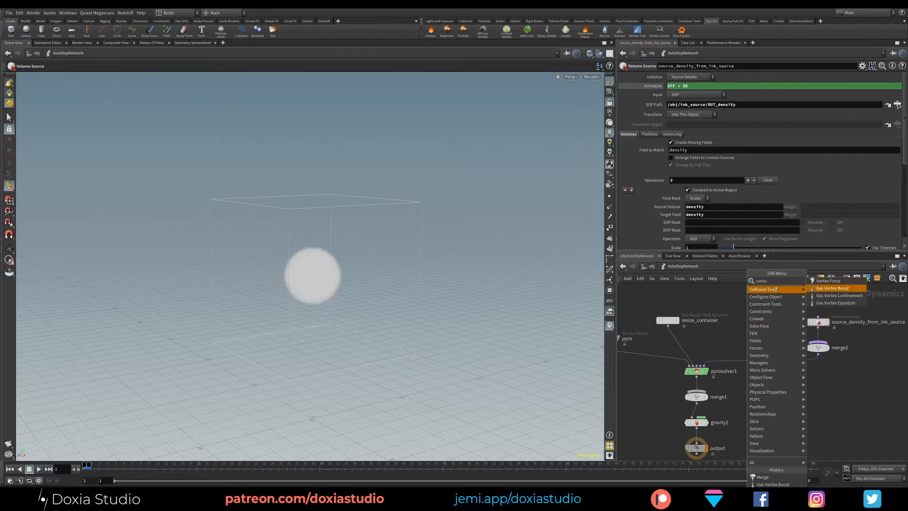
click(833, 296)
click(740, 300)
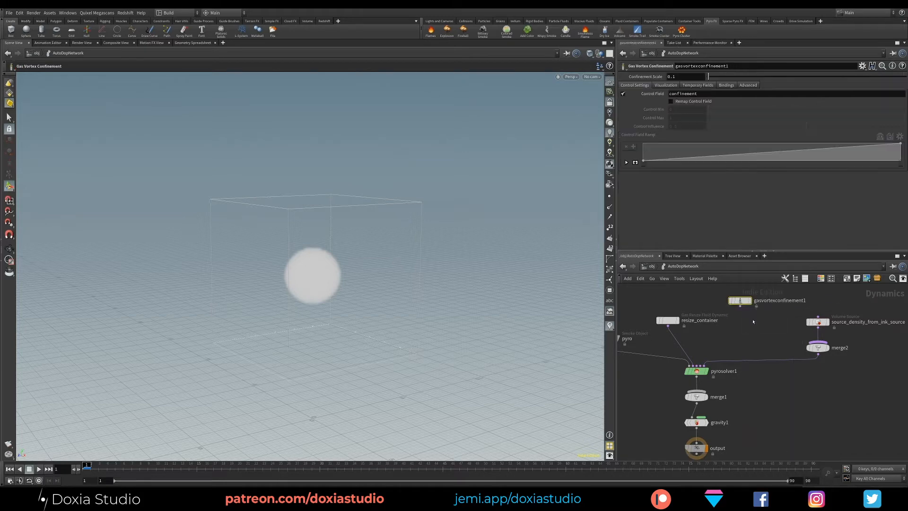
Connect gasvortexconfinement1 to an input of pyrosolver1 and return to the object level
mouse_move(741, 307)
mouse_down()
mouse_move(687, 349)
mouse_move(694, 361)
mouse_move(739, 303)
mouse_move(736, 314)
mouse_up()
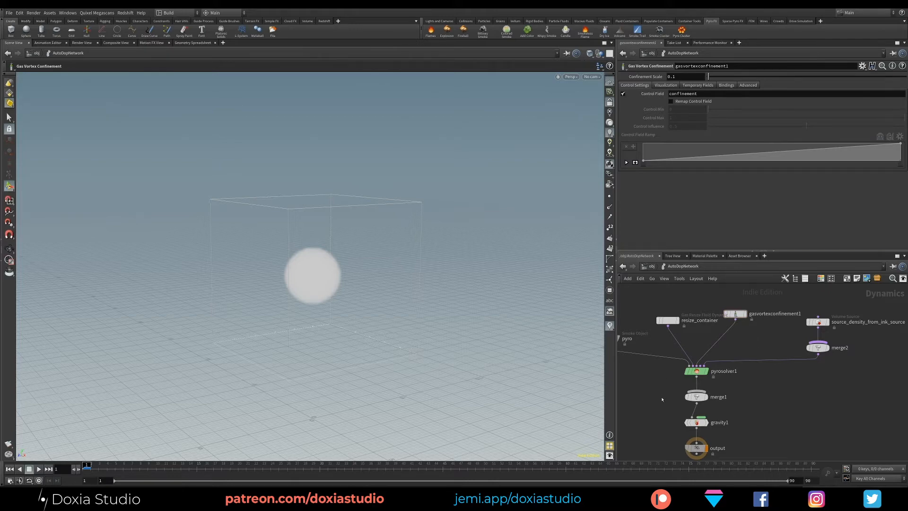
key(u)
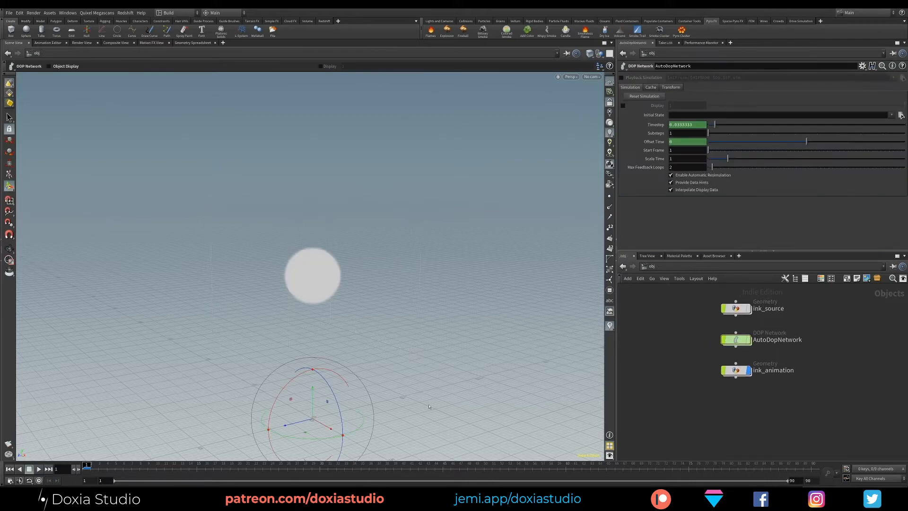
Play the simulation up to frame 19 to check the effect of the vortex confinement
click(39, 468)
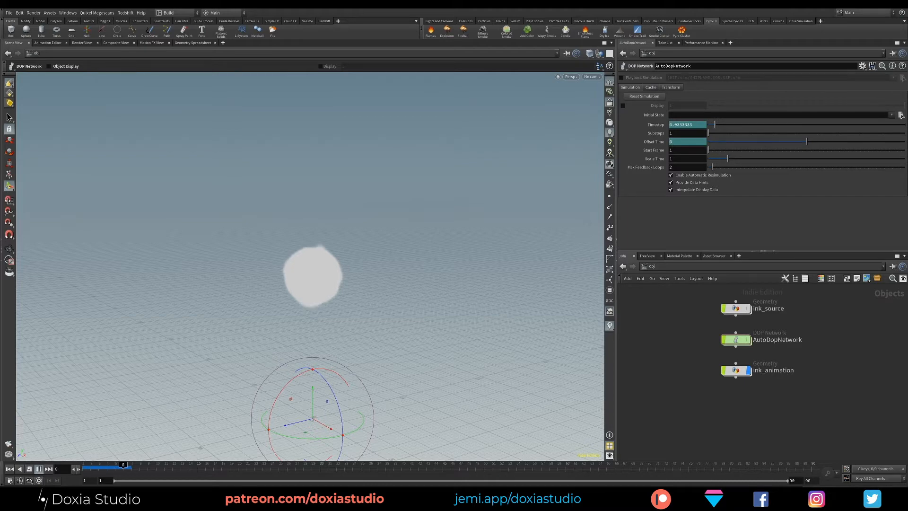
click(39, 469)
key(Escape)
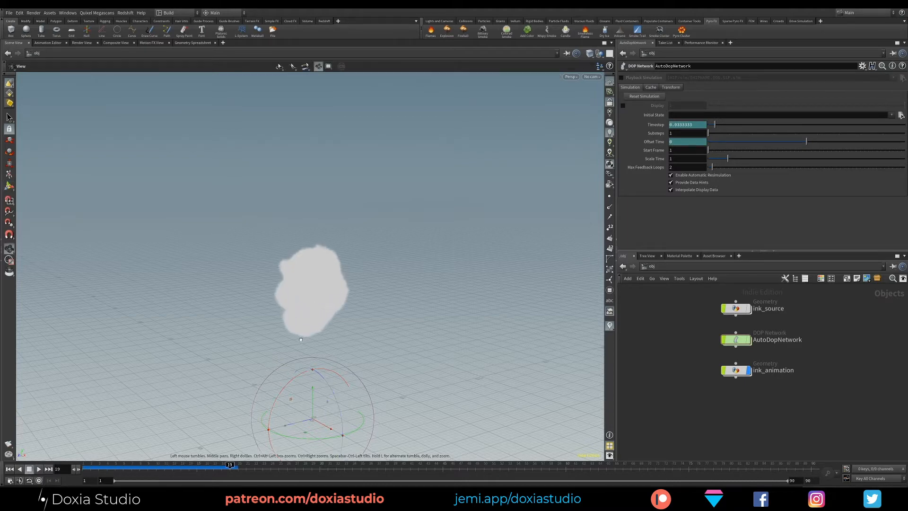
Add a distant light aligned to a slightly raised view of the ink
key(Return)
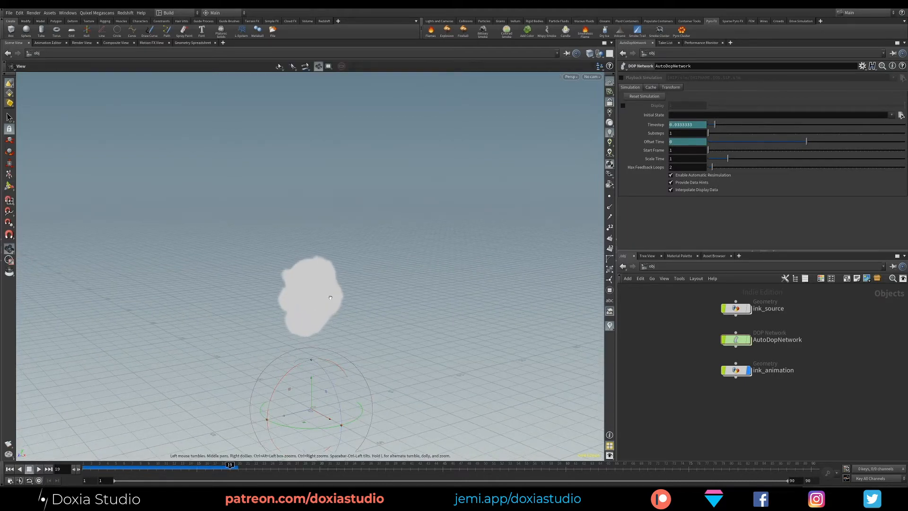
alt+drag(331, 282, 339, 310)
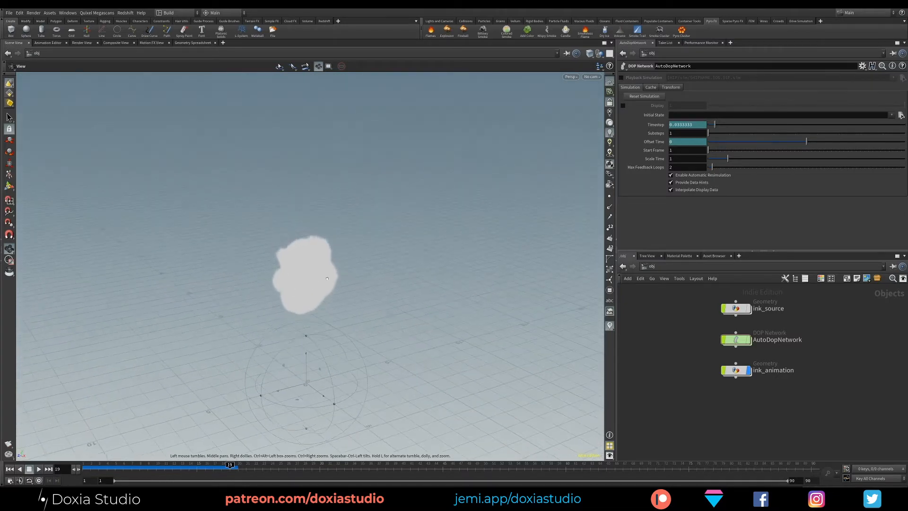
key(Return)
click(444, 22)
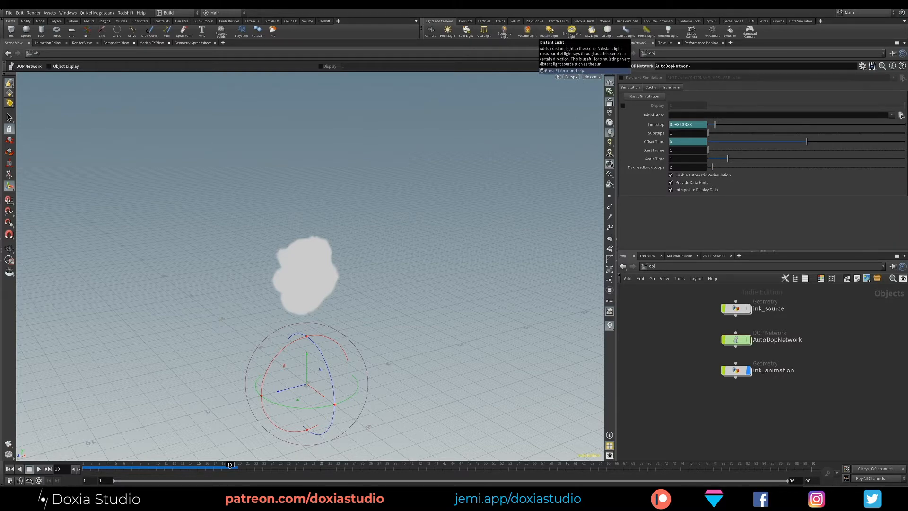
ctrl+click(549, 32)
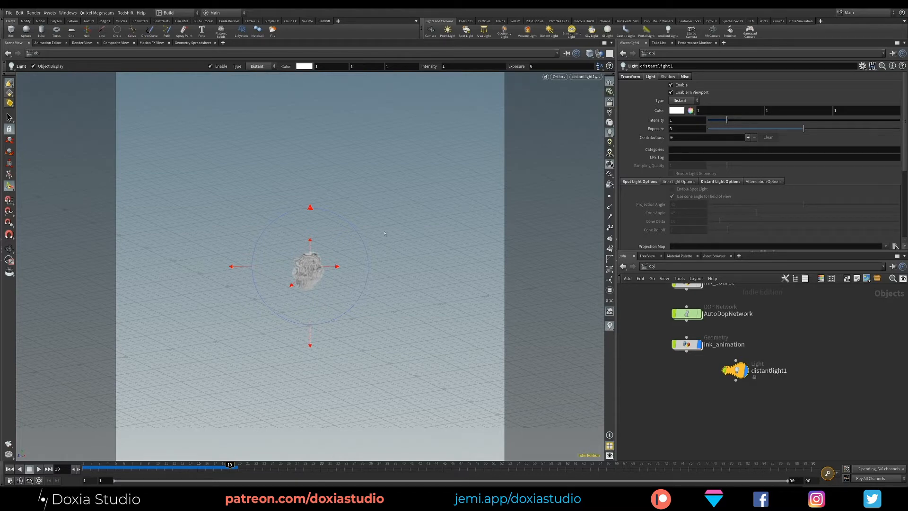
Switch the viewport from the light's view back to perspective and add a second distant light aimed from another side of the ink
click(560, 76)
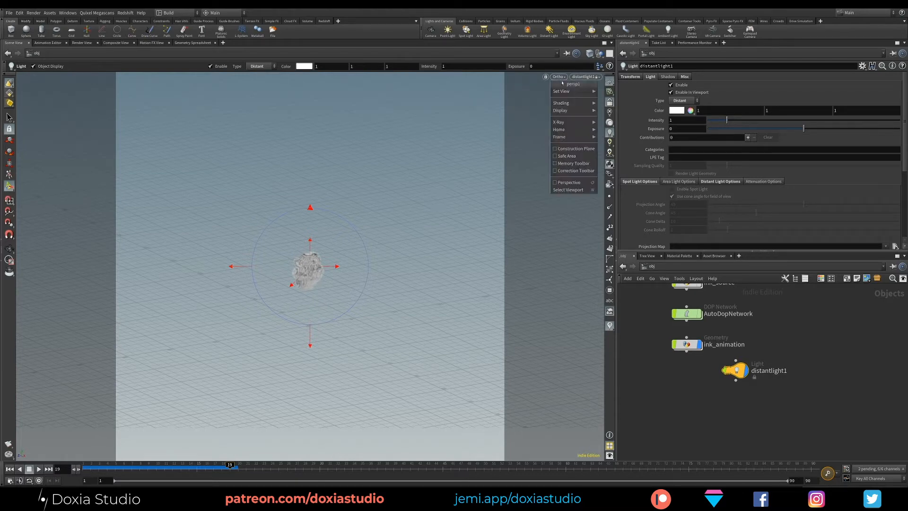
click(564, 88)
click(570, 76)
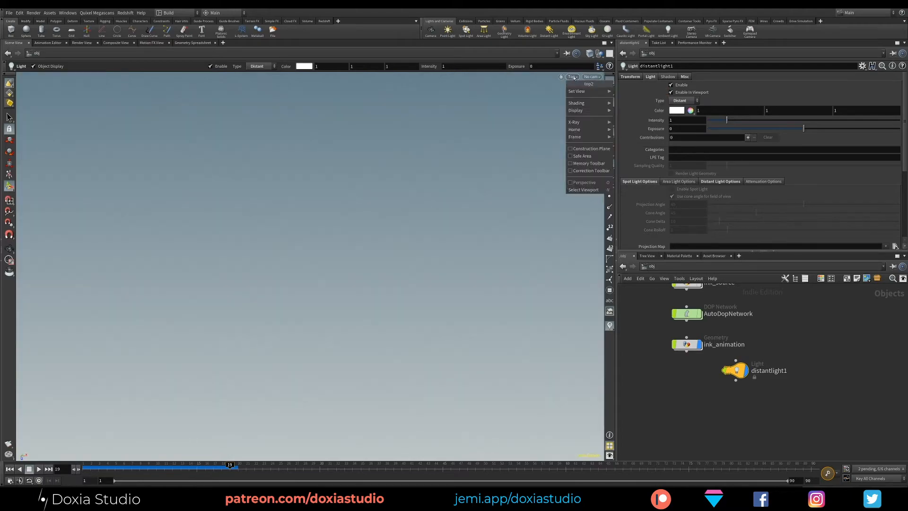
mouse_move(589, 91)
click(634, 92)
mouse_move(240, 320)
alt+mouse_down()
mouse_move(298, 289)
mouse_move(317, 266)
mouse_move(314, 283)
mouse_move(314, 272)
alt+mouse_up()
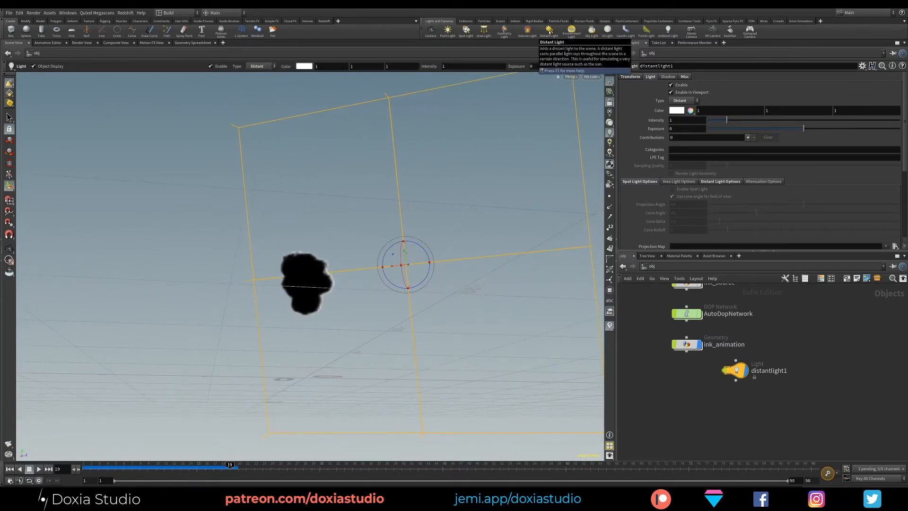
click(549, 30)
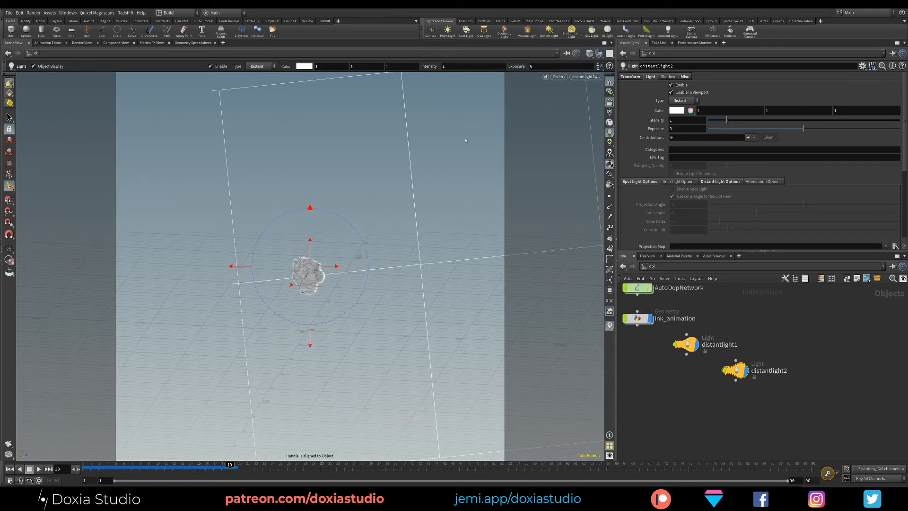
Leave the second light's orthographic view and restore the viewport to the perspective view by way of the top view
click(560, 77)
mouse_move(568, 91)
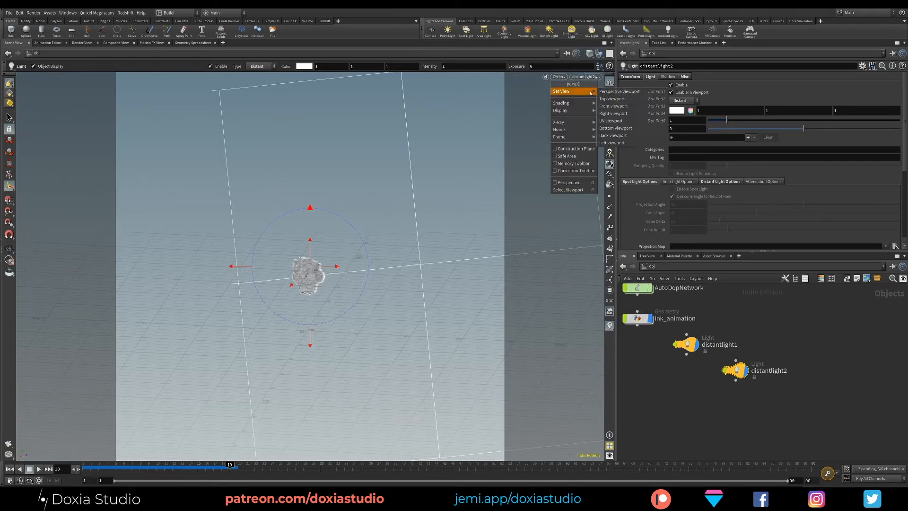
click(619, 91)
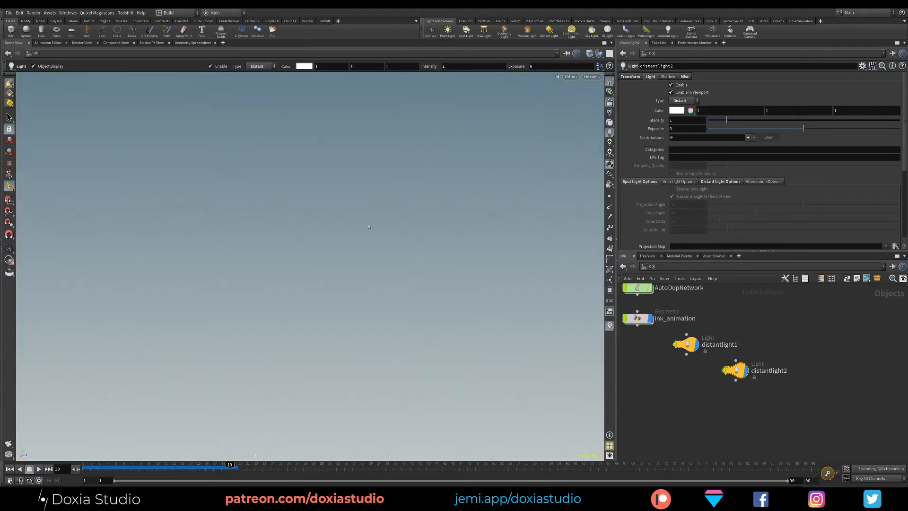
key(Escape)
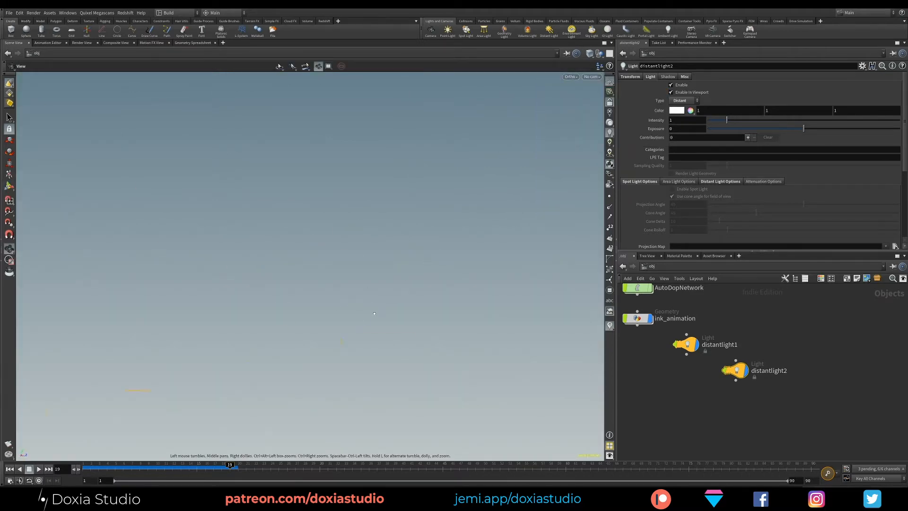
key(Return)
click(572, 79)
mouse_move(587, 90)
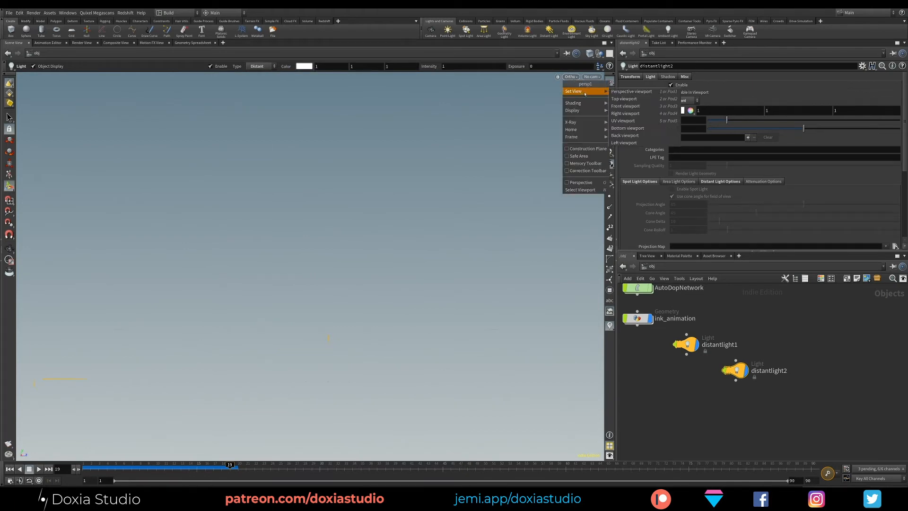
click(629, 101)
click(572, 76)
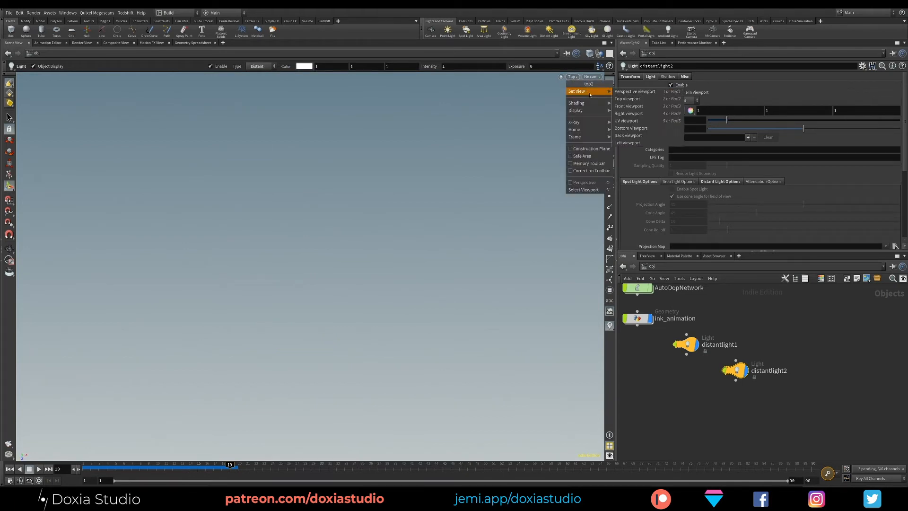
click(632, 91)
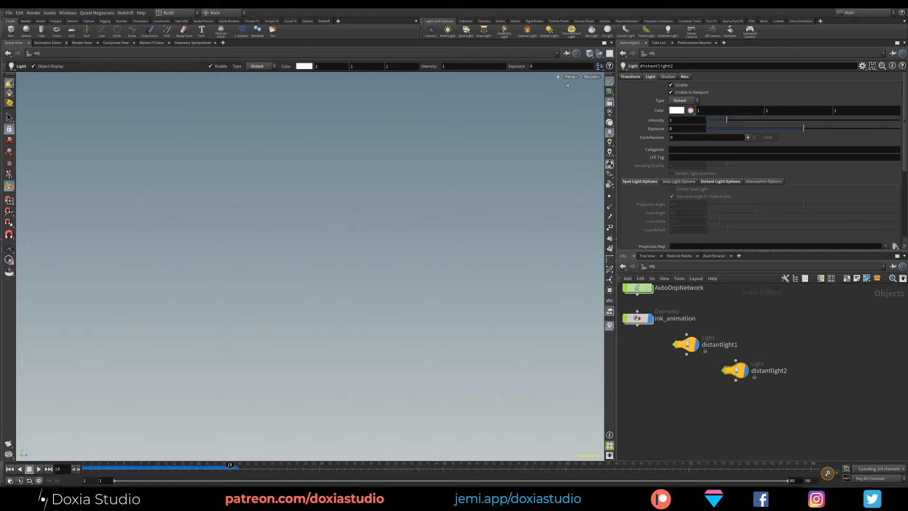
Select ink_animation and frame the lit ink in the perspective viewport
middle_drag(631, 295, 683, 345)
click(690, 368)
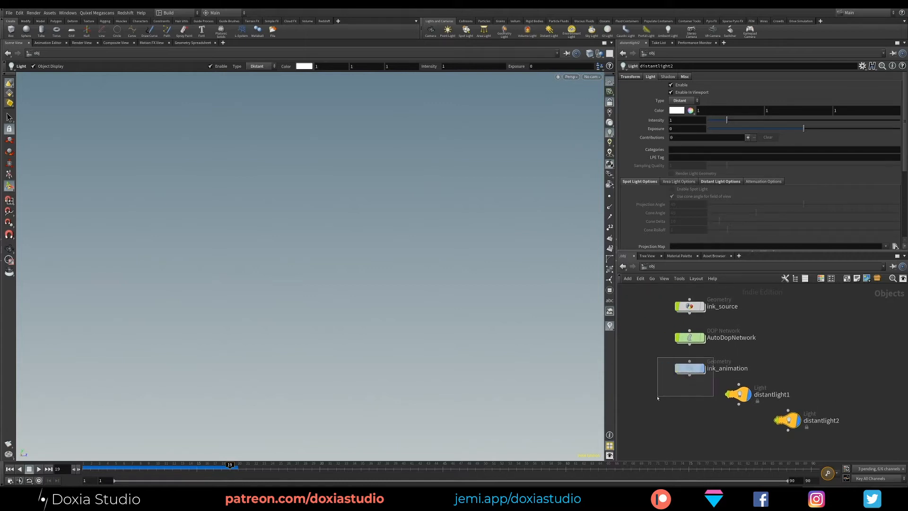
key(Escape)
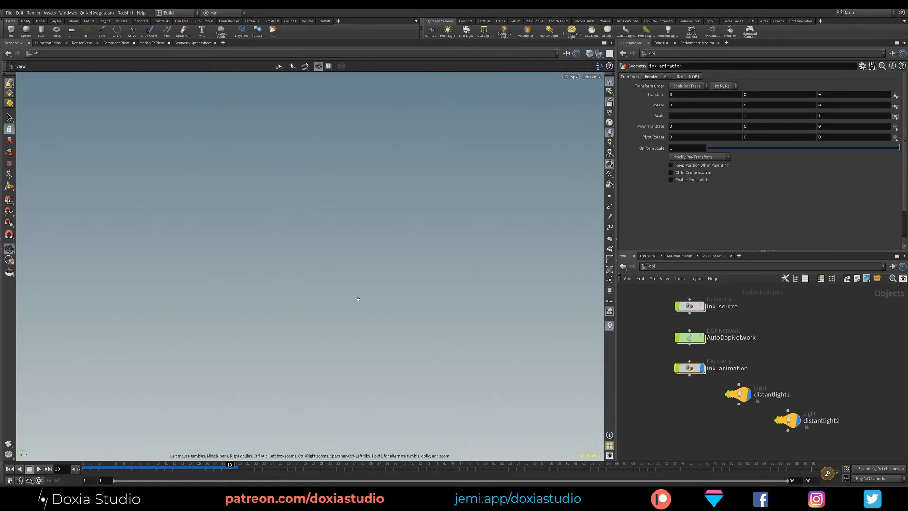
key(g)
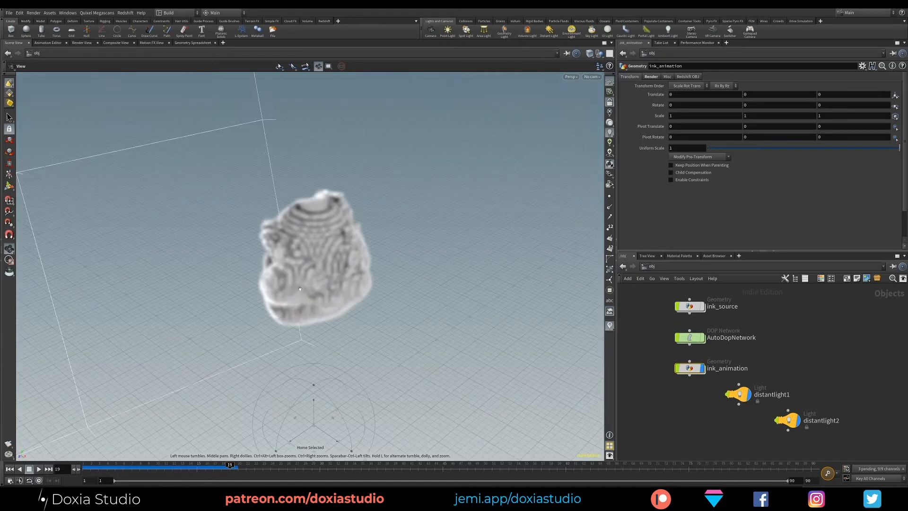
mouse_move(300, 288)
mouse_down()
mouse_move(394, 259)
mouse_move(330, 280)
mouse_up()
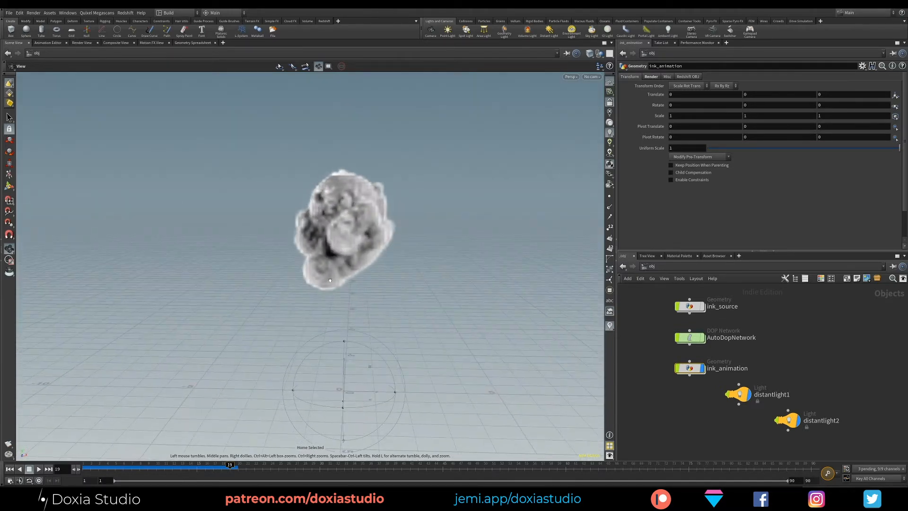
Play the simulation from the first frame to frame 69 and examine the lit ink plume from several angles
click(10, 469)
click(39, 469)
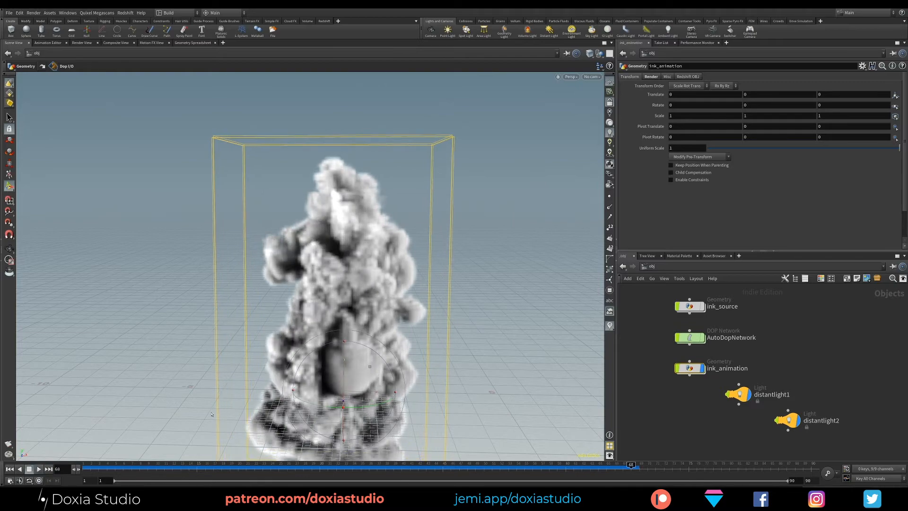
alt+middle_drag(212, 414, 224, 299)
alt+drag(223, 299, 292, 303)
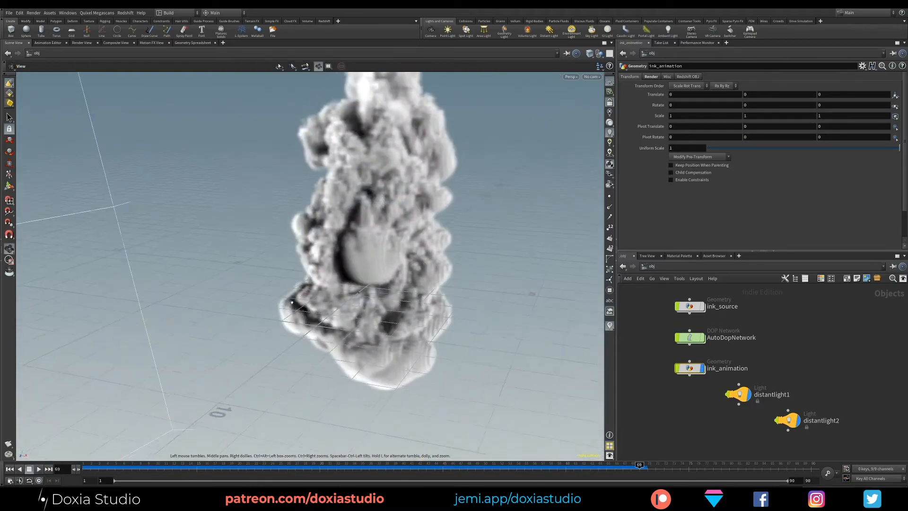
alt+middle_drag(292, 303, 278, 341)
alt+scroll(278, 341, down, 1)
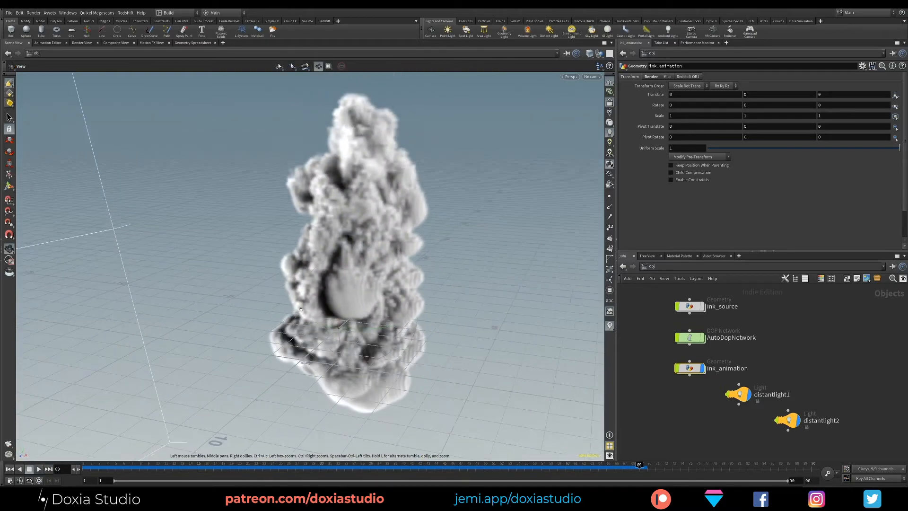
Go back to frame 1 and set the Division Size of the pyro smoke object in AutoDopNetwork to 0.06
click(691, 338)
double_click(692, 338)
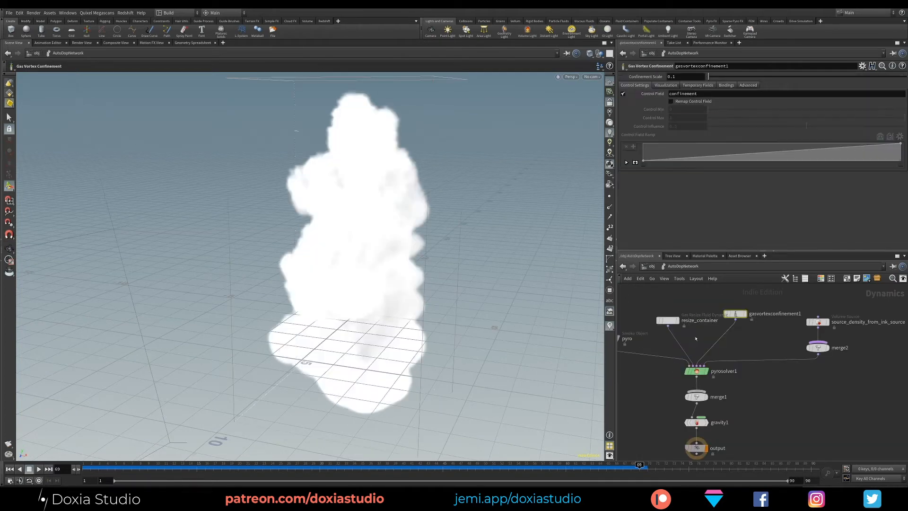
click(9, 469)
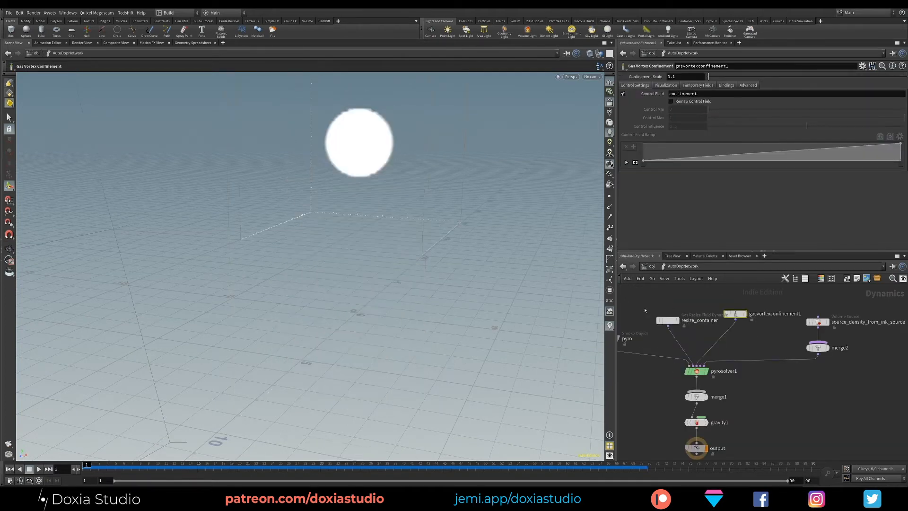
middle_drag(645, 311, 702, 307)
click(664, 334)
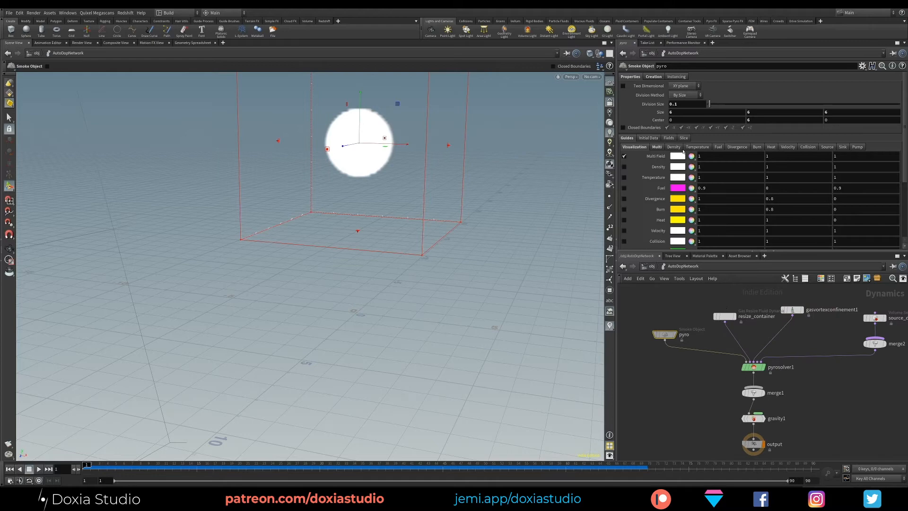
double_click(676, 104)
key(Return)
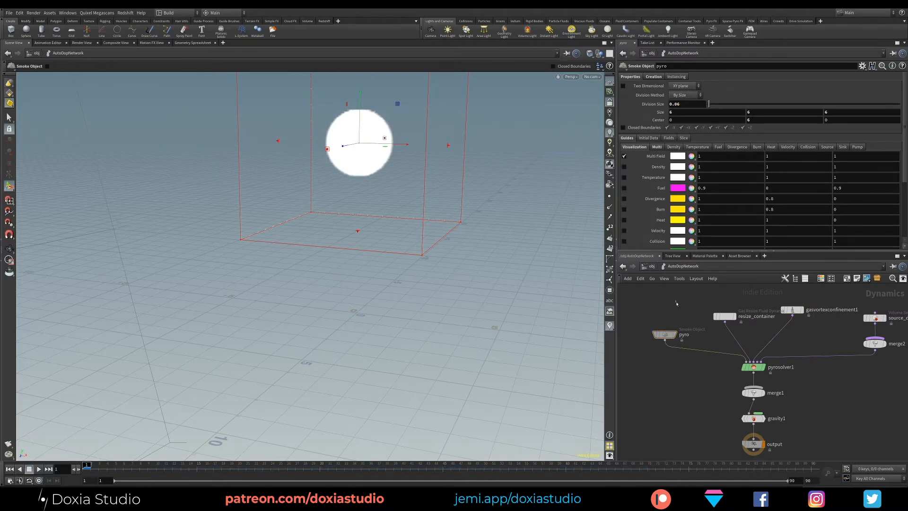
Set AutoDopNetwork's Cache Memory to 25000 MB
key(u)
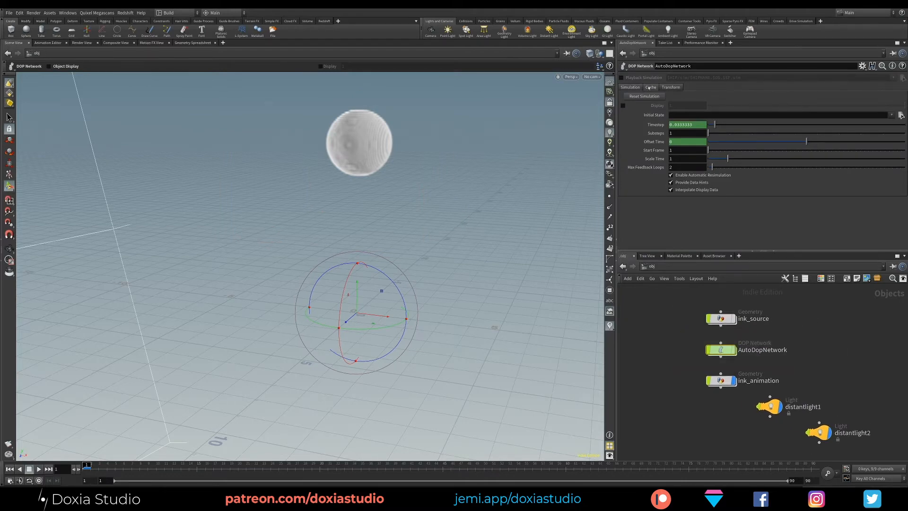
click(650, 87)
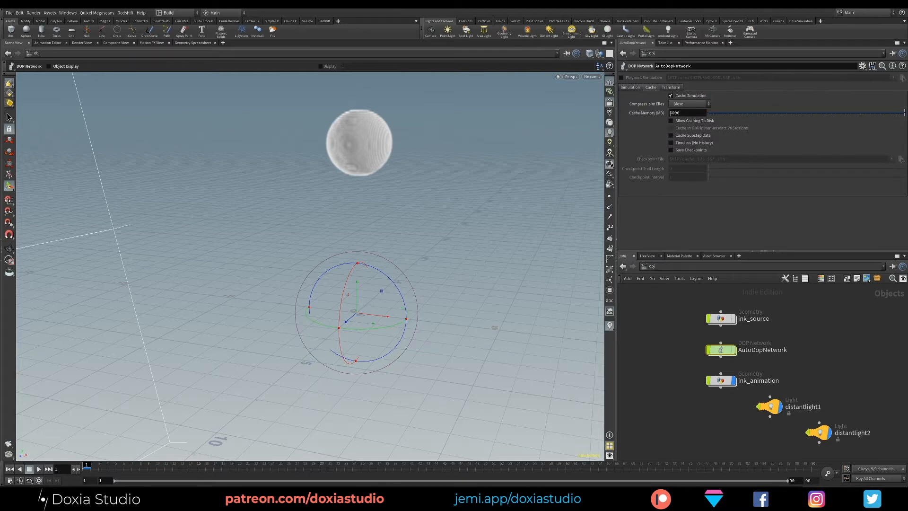
click(670, 113)
click(691, 233)
click(688, 408)
Simulate the full frame range, replay it and scrub through the frames to examine the finer ink detail
click(39, 469)
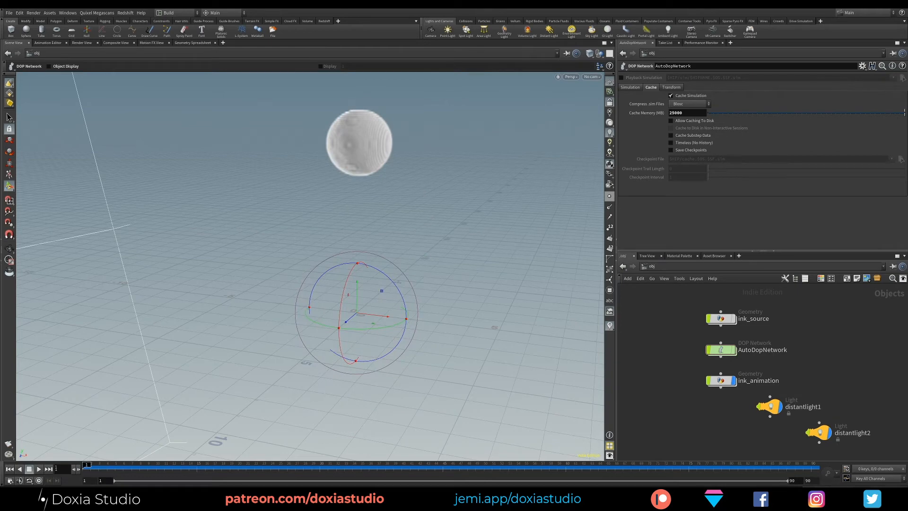
click(39, 469)
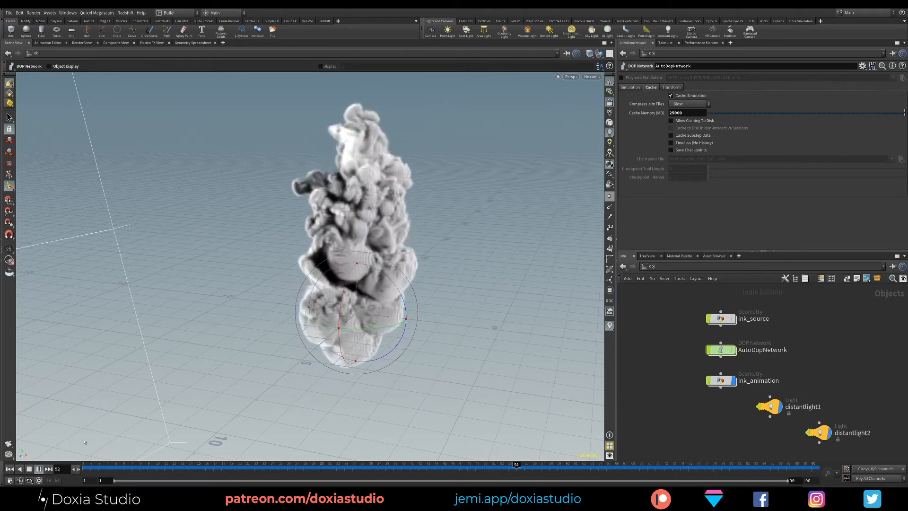
key(Up)
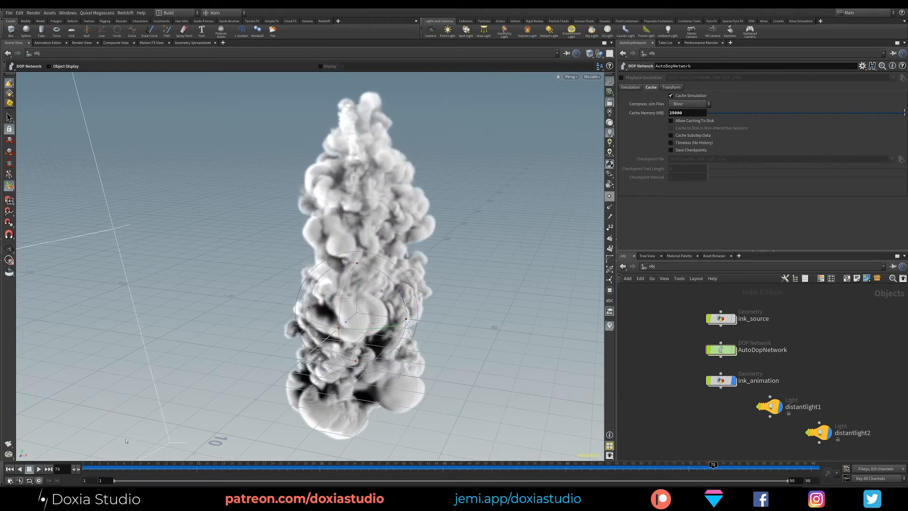
click(40, 470)
mouse_move(337, 372)
alt+mouse_down()
mouse_move(332, 340)
mouse_move(357, 318)
mouse_move(369, 329)
mouse_move(359, 296)
alt+mouse_up()
drag(127, 470, 649, 470)
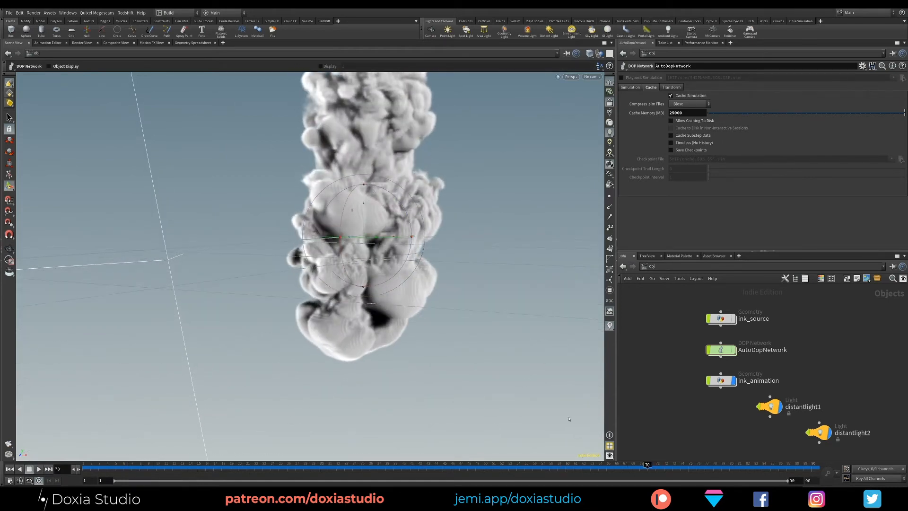
Switch to the browser to compare the plume with the ink-in-water reference video, and return to Houdini
key(alt+Tab)
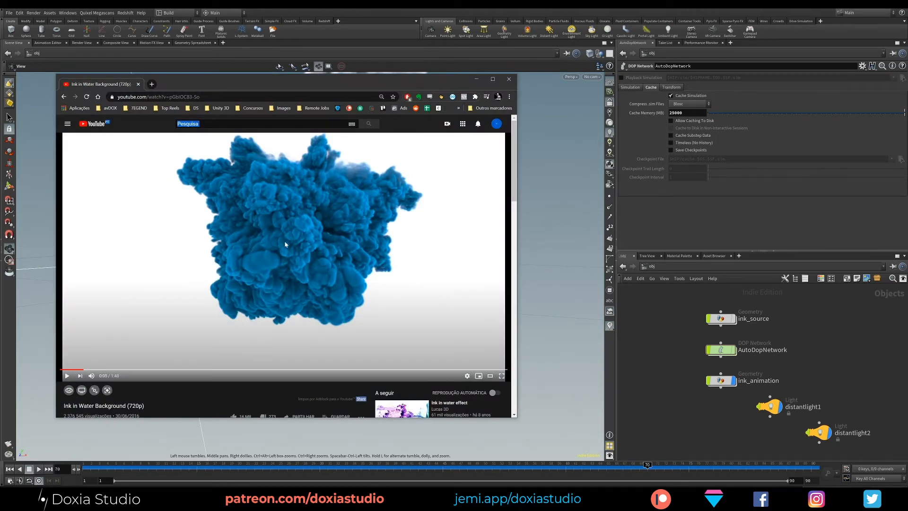
click(672, 348)
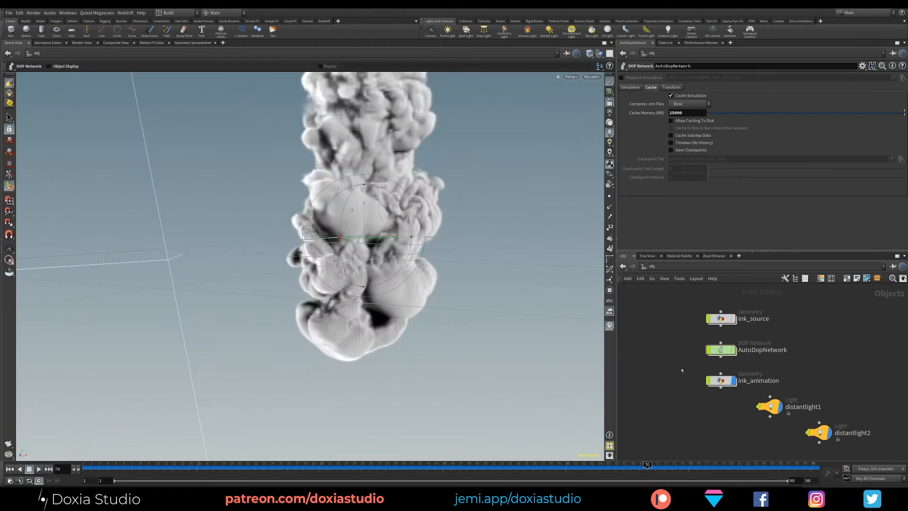
Inside AutoDopNetwork, set pyrosolver1's Shredding to 0.3 and its Turbulence to 0.1
double_click(720, 350)
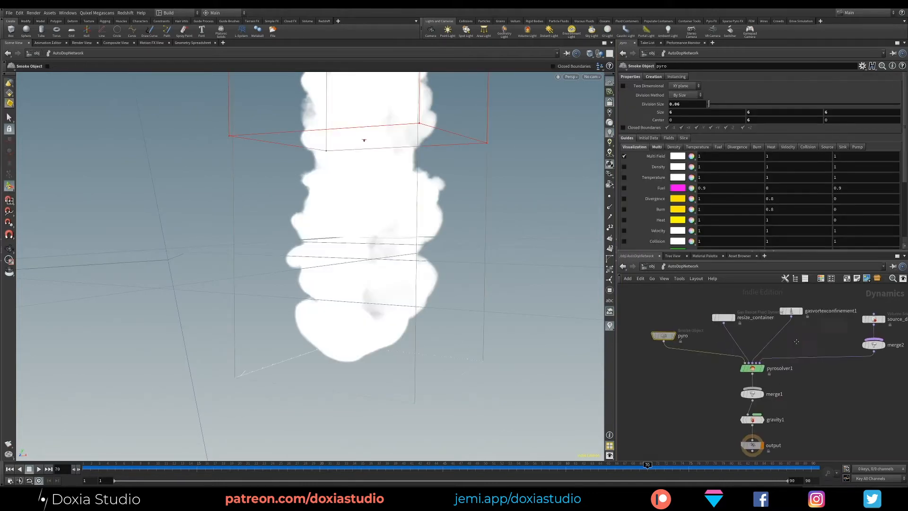
middle_drag(797, 342, 693, 358)
click(648, 384)
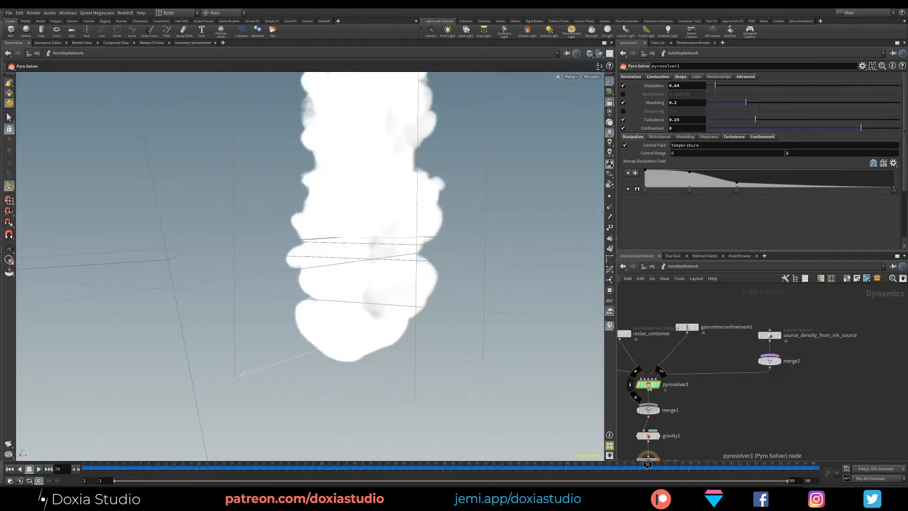
click(682, 102)
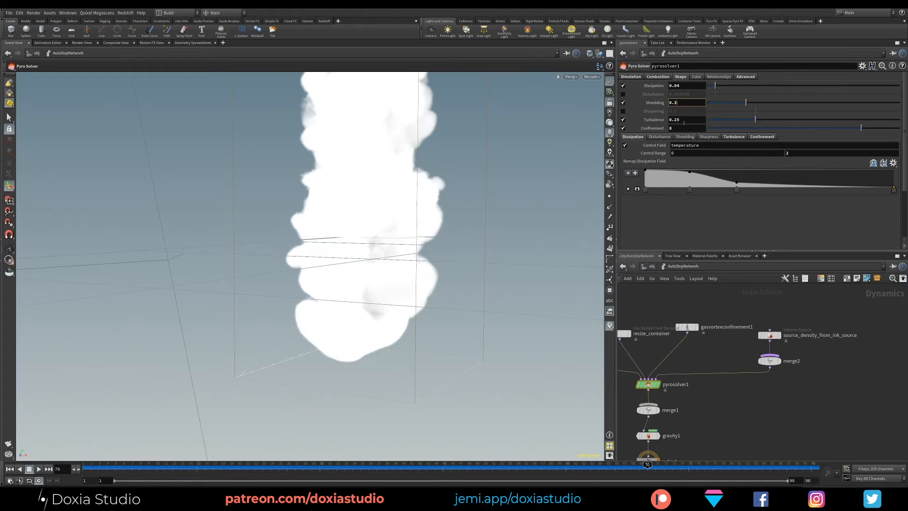
text(3)
key(Return)
drag(680, 120, 675, 120)
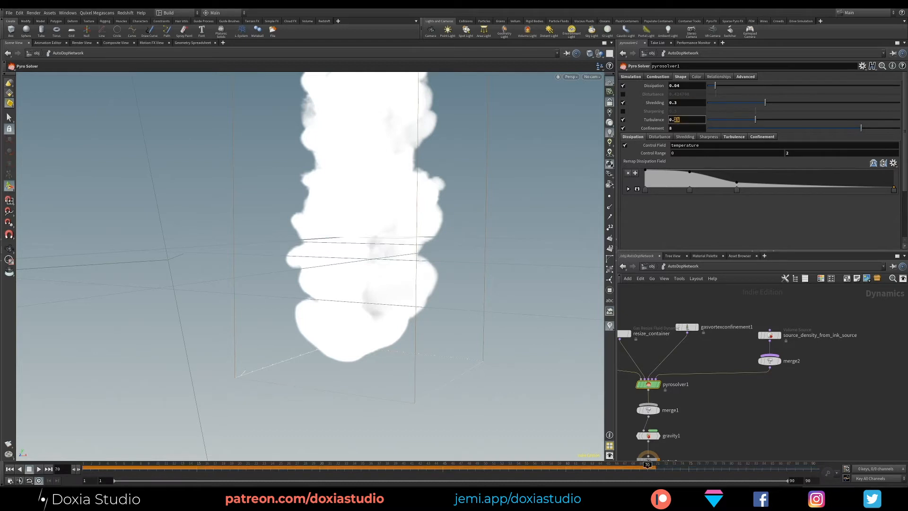
text(1)
key(Return)
Return to the object level, simulate from the first frame to frame 90 and examine the plume from several angles
key(u)
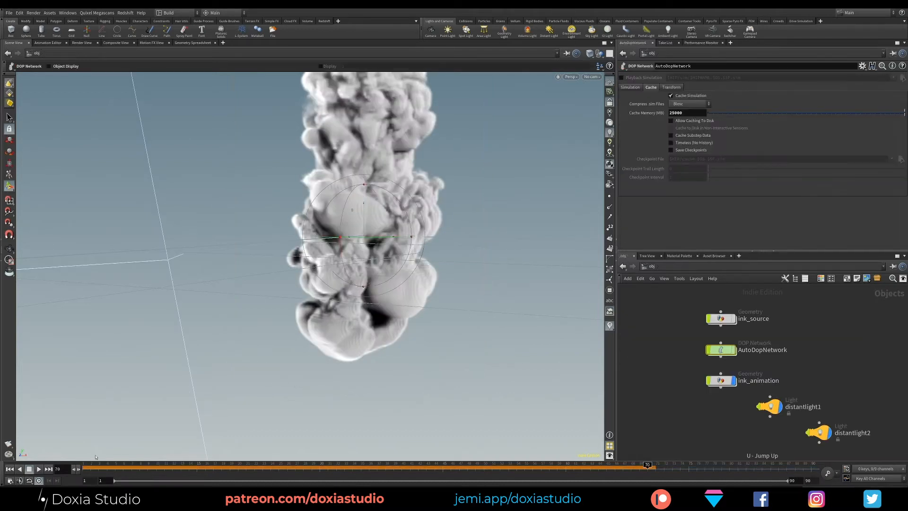
click(9, 470)
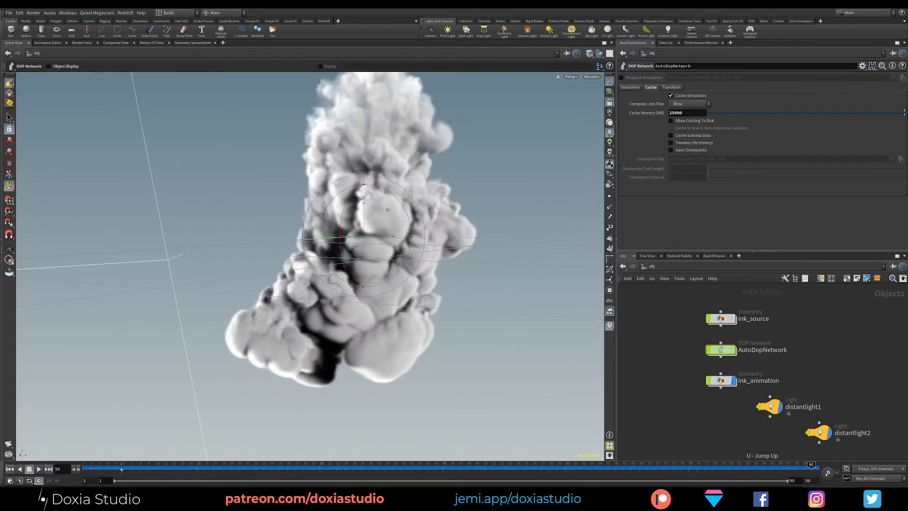
alt+scroll(342, 258, down, 3)
alt+drag(341, 258, 399, 266)
drag(306, 270, 296, 403)
key(Return)
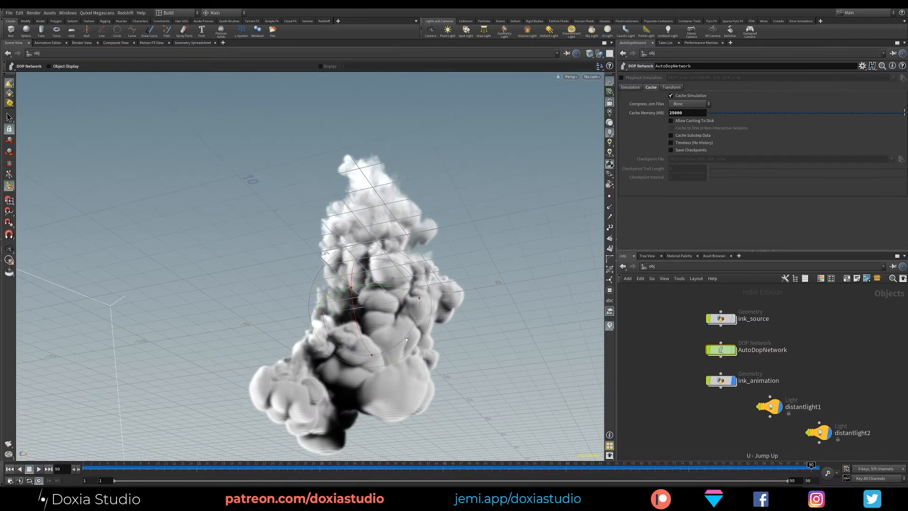
alt+drag(406, 339, 412, 295)
alt+drag(373, 161, 301, 320)
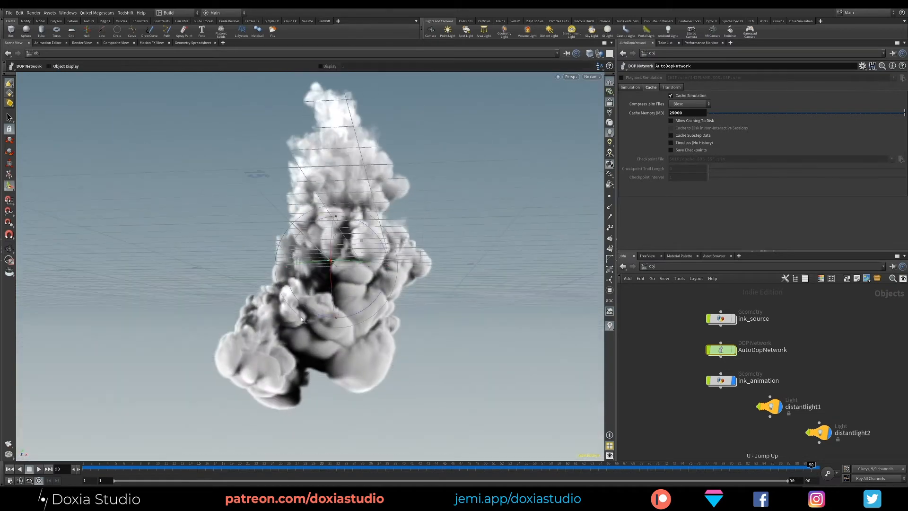
Replay the cached simulation and scrub back to frame 6 to examine the early sphere shape
click(90, 467)
click(39, 469)
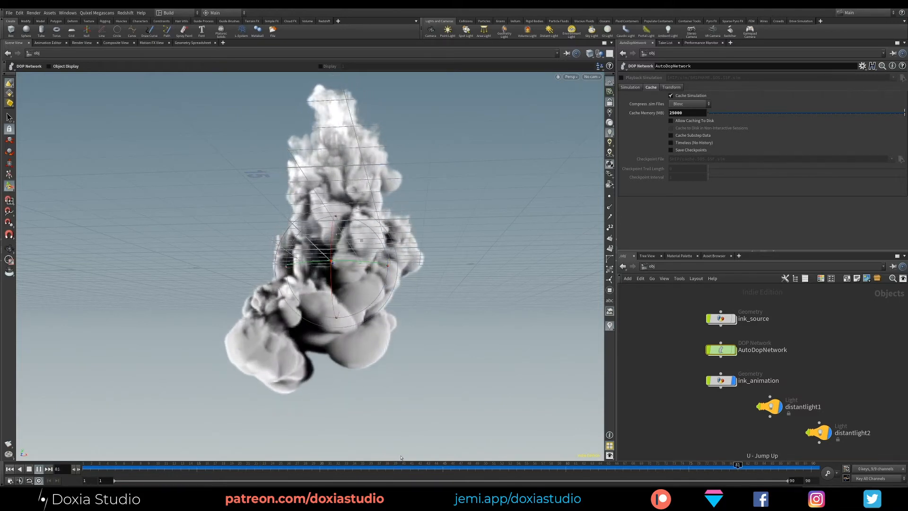
click(39, 469)
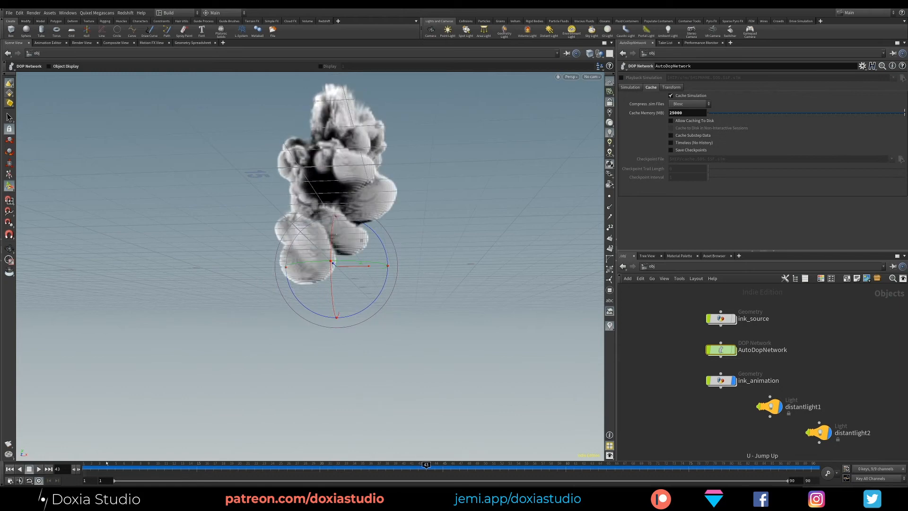
mouse_move(123, 467)
mouse_down()
mouse_move(533, 466)
mouse_move(125, 483)
mouse_move(757, 472)
mouse_move(123, 467)
mouse_up()
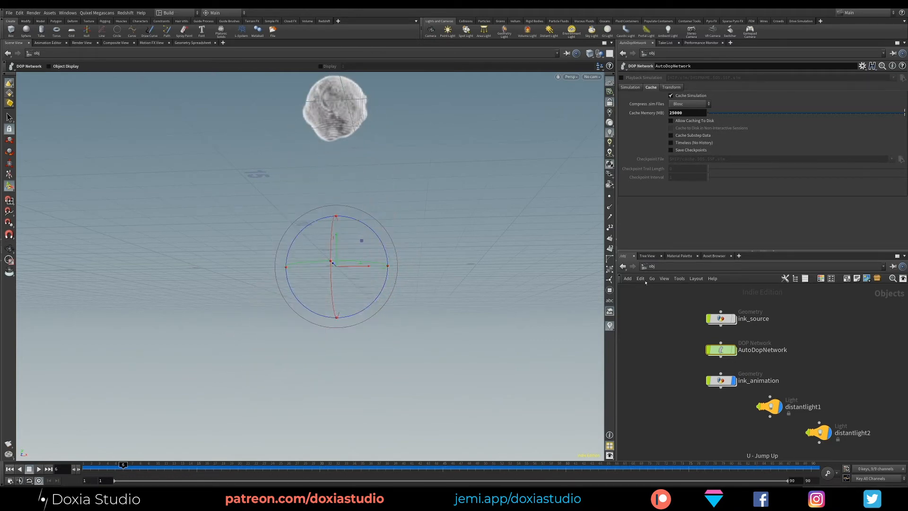
alt+drag(357, 272, 333, 330)
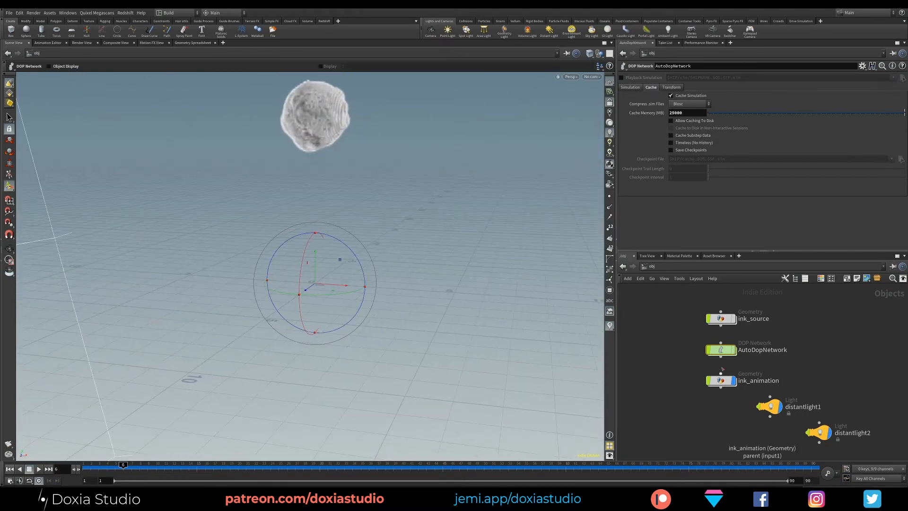
Go back to frame 1 and set the Division Size of AutoDopNetwork's pyro smoke object to 0.02
drag(123, 468, 63, 469)
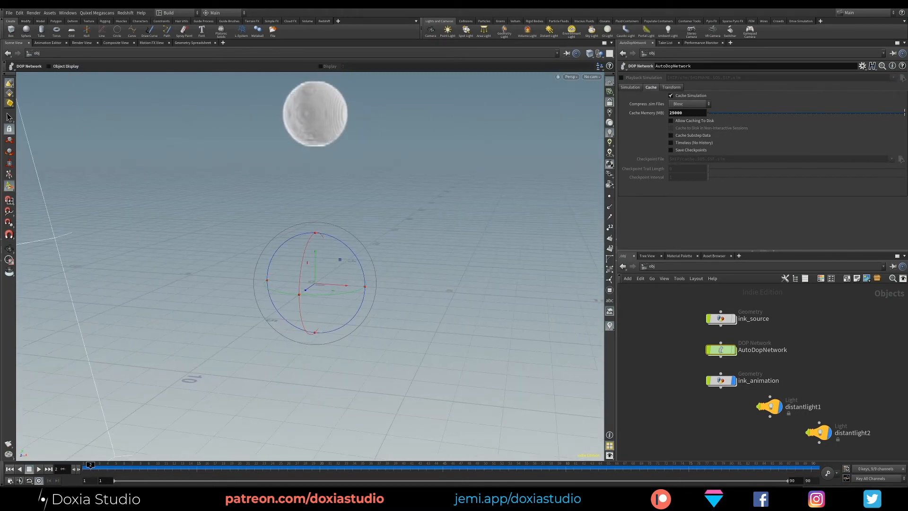
double_click(721, 350)
middle_drag(710, 356, 861, 347)
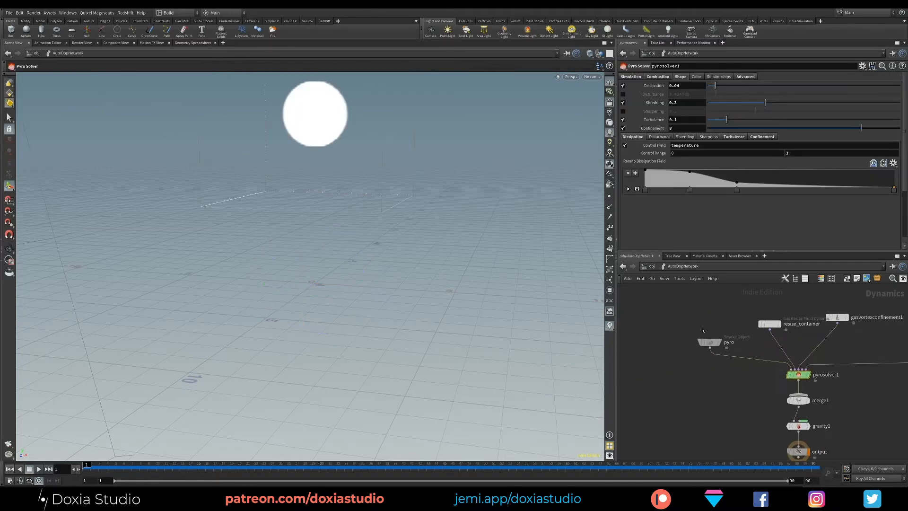
drag(690, 316, 736, 385)
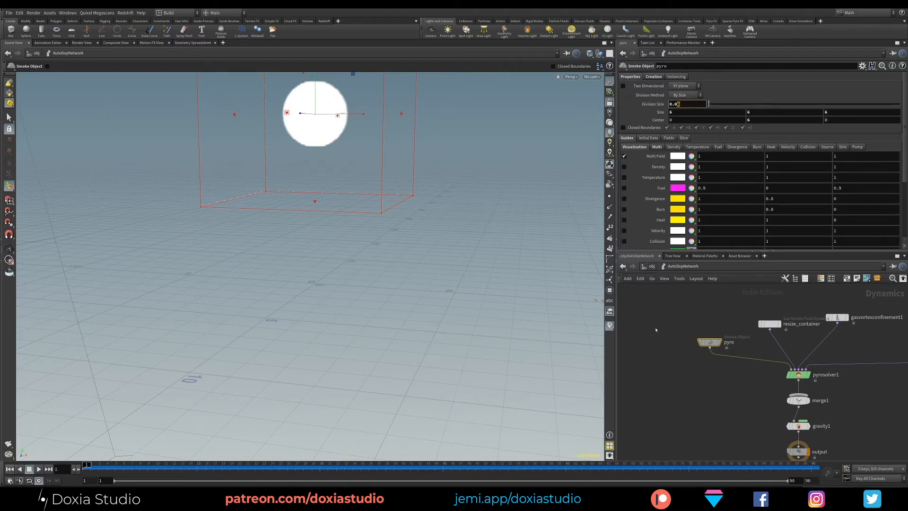
text(2)
key(Return)
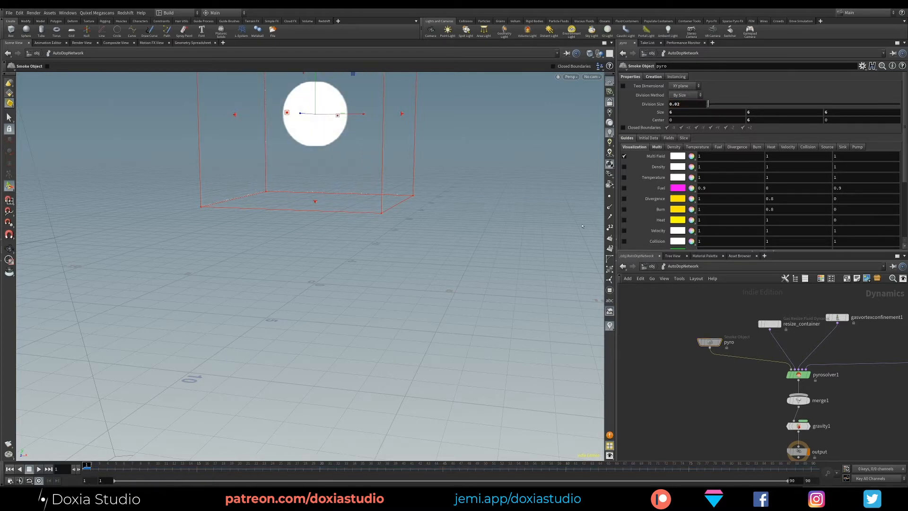
Return to the object level and simulate up to frame 4 to test the finer resolution
click(651, 266)
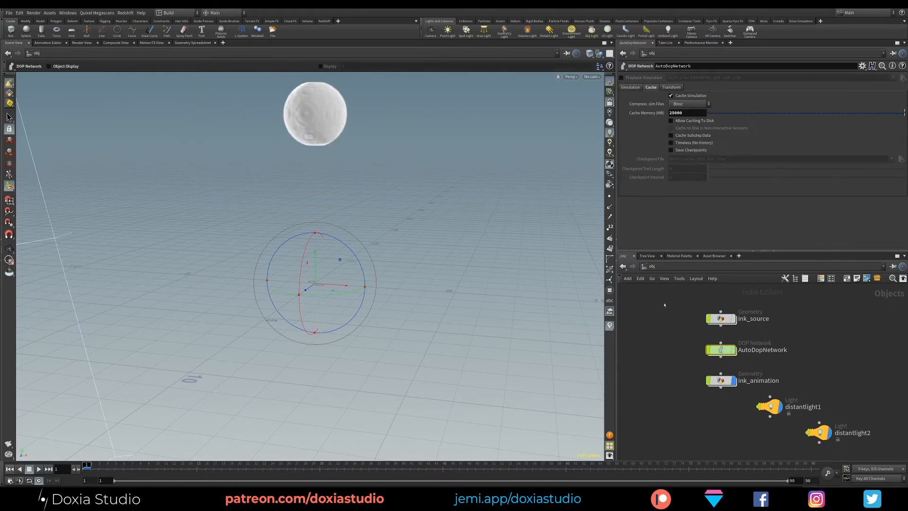
click(40, 469)
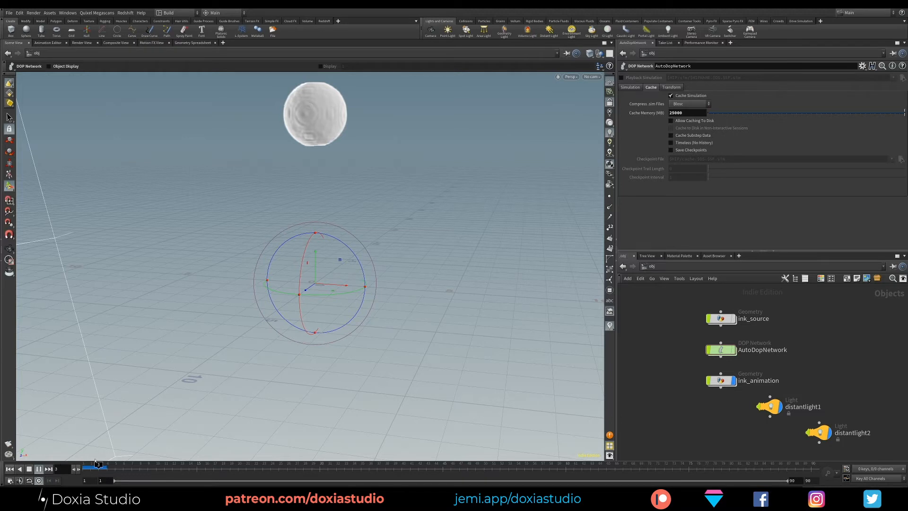
key(Escape)
Extend the timeline's end frame to 150
click(813, 480)
text(12)
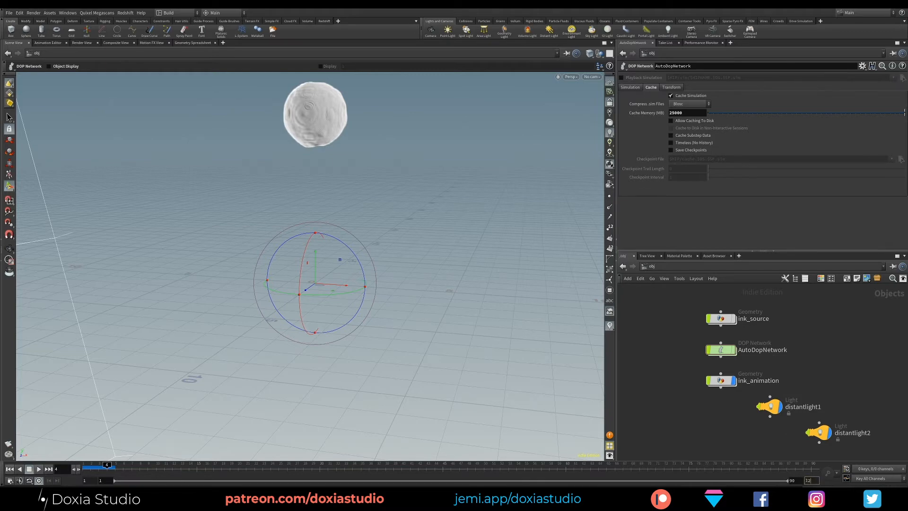
text(50)
key(Return)
Inside ink_animation, add a File Cache node connected below import_pyrofields and make it the displayed node
double_click(721, 380)
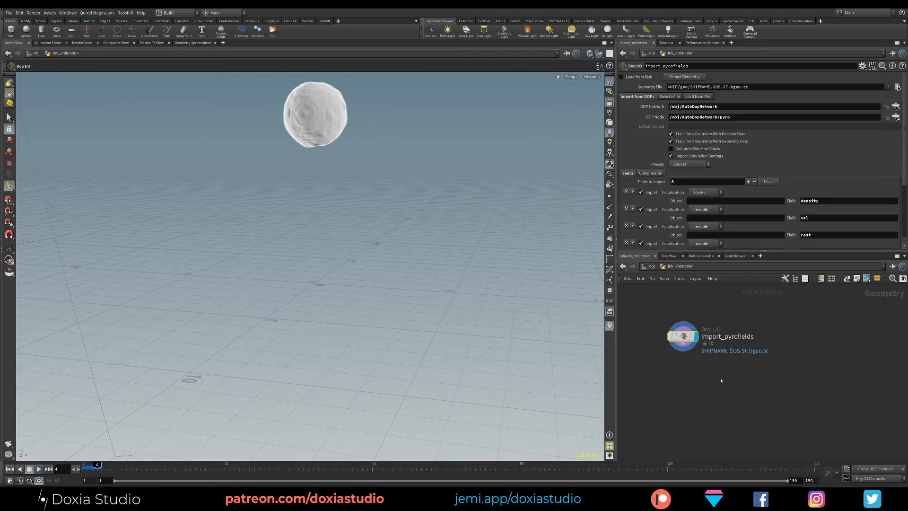
key(Tab)
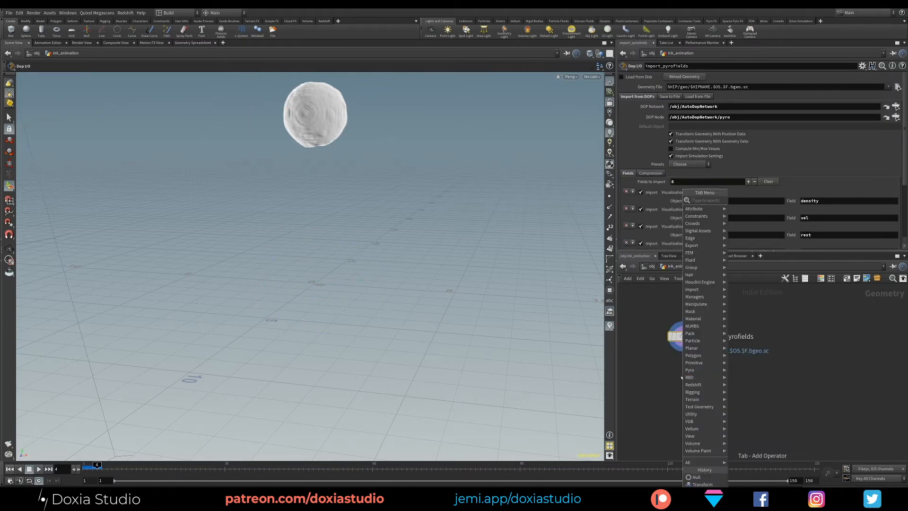
text(file)
click(744, 208)
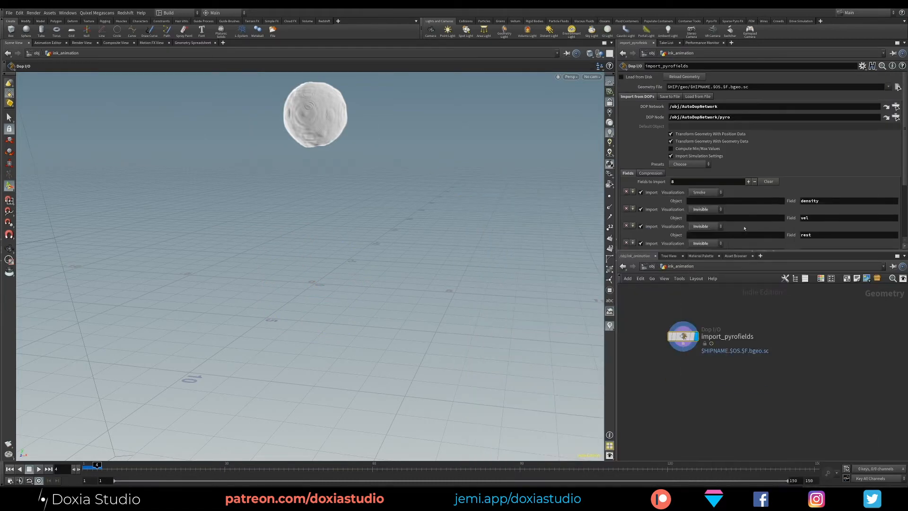
click(683, 374)
click(696, 377)
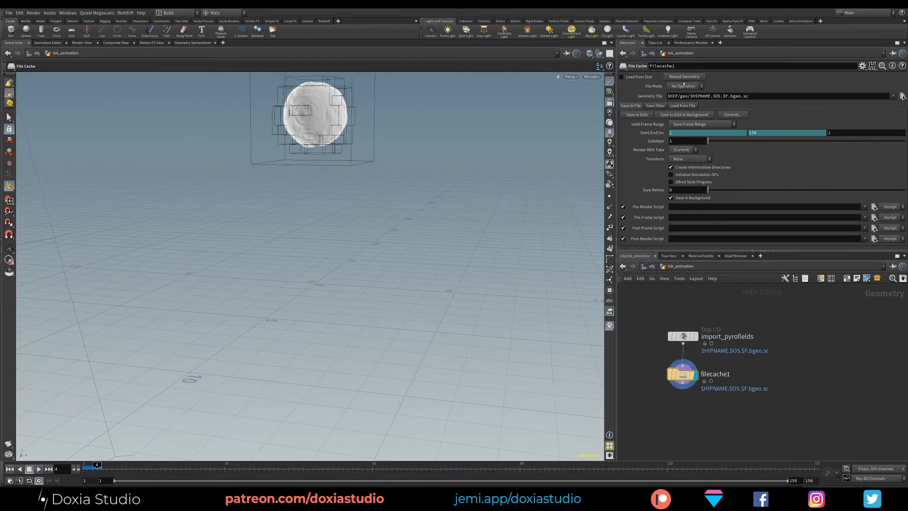
Rename the File Cache node as ink_cache
drag(683, 66, 636, 81)
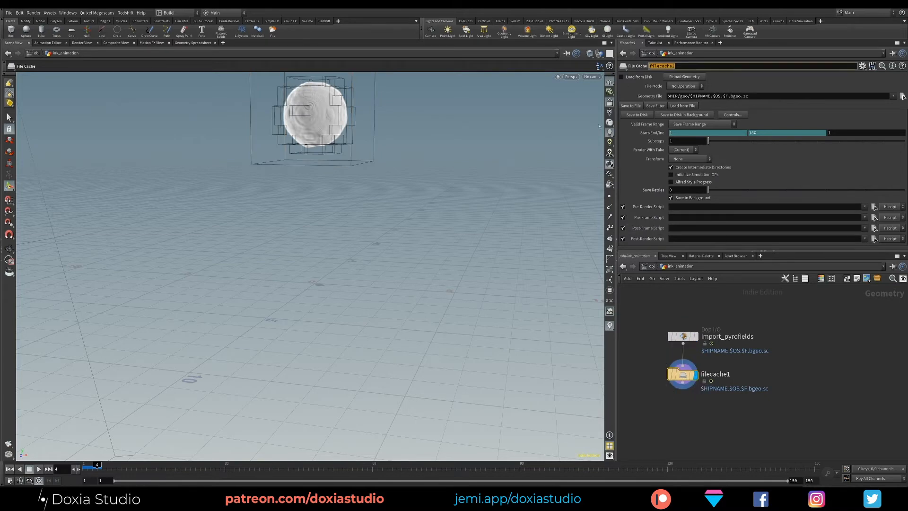
key(BackSpace)
text(ink_cache)
key(Return)
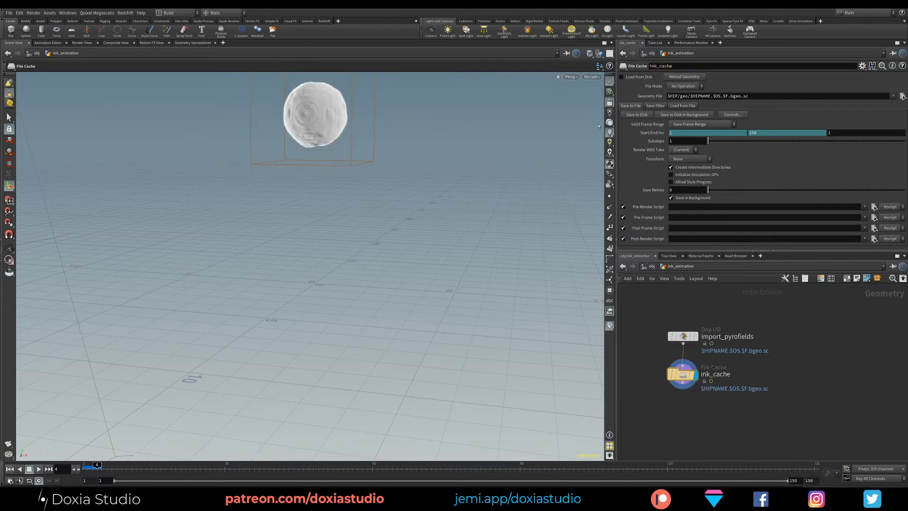
Enable Load from Disk on ink_cache and append a displayed Null node below it
click(621, 77)
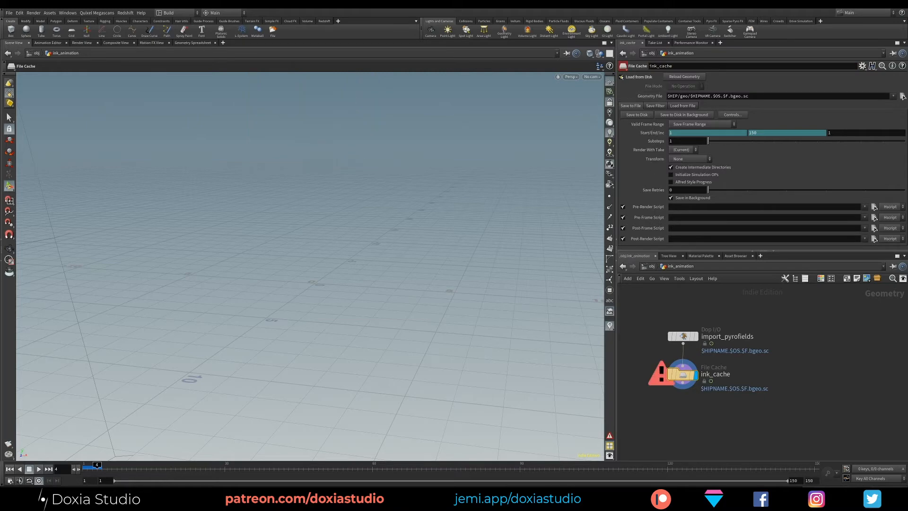
right_click(684, 386)
text(null)
key(Return)
click(685, 425)
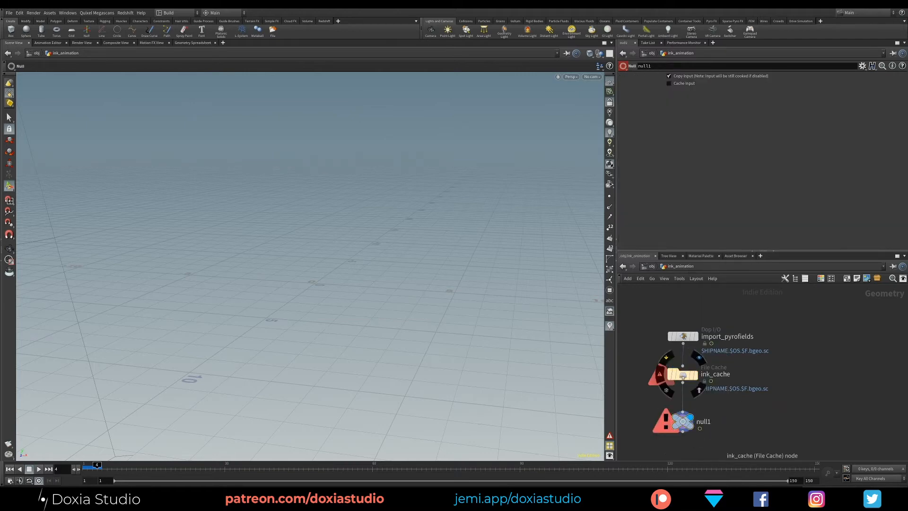
Turn off Load from Disk on ink_cache and save its frame range to disk, starting from frame 1
click(683, 377)
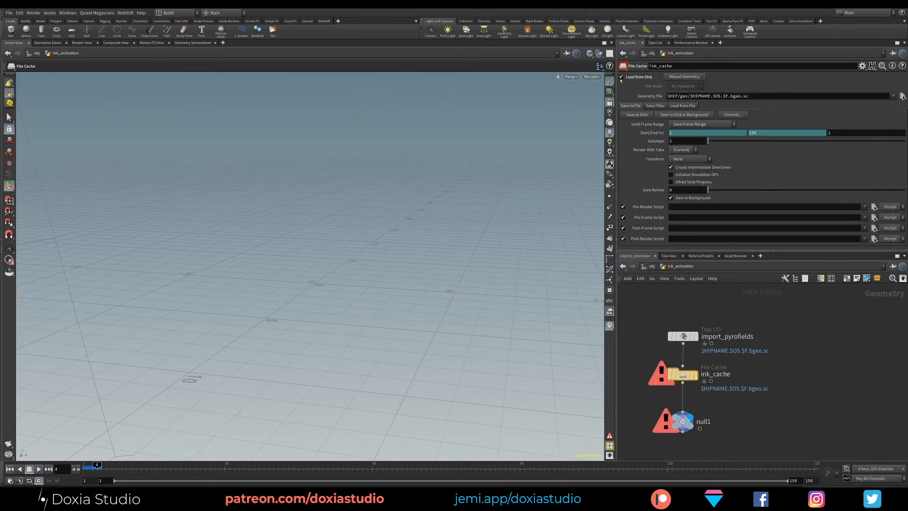
click(621, 77)
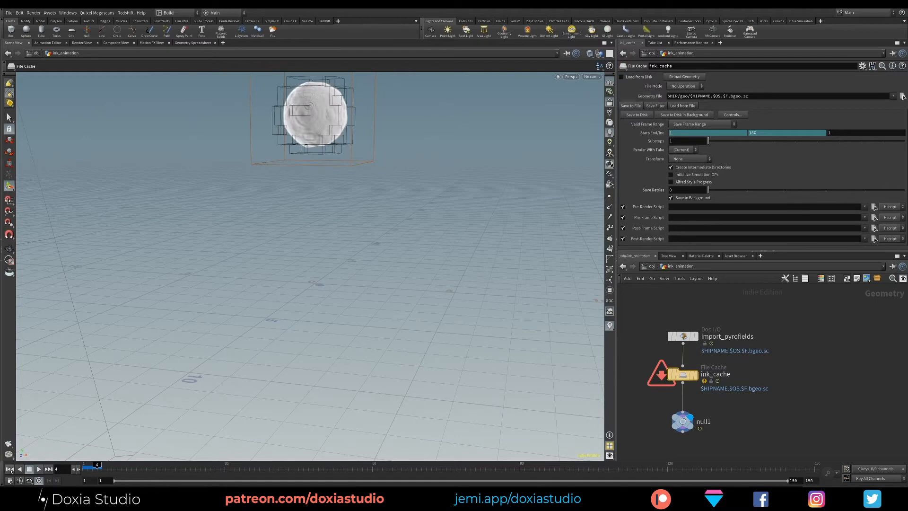
click(9, 469)
drag(652, 359, 752, 398)
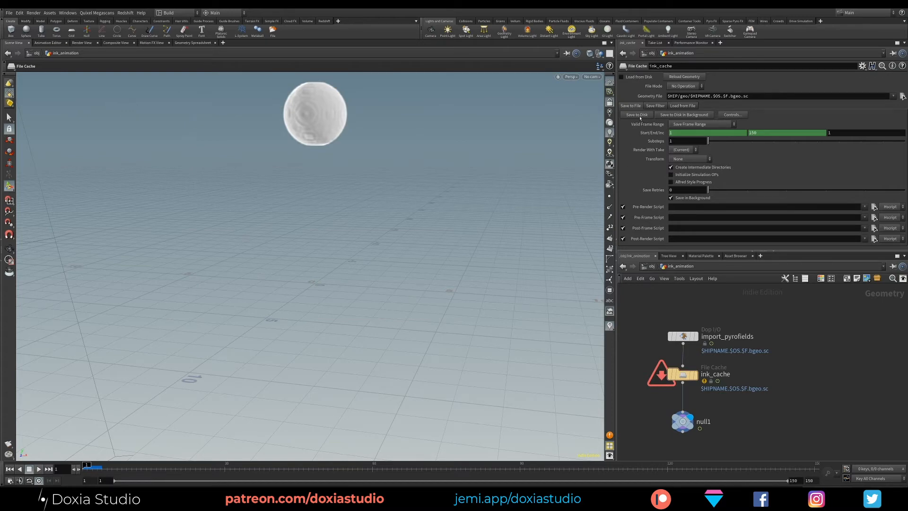
click(641, 115)
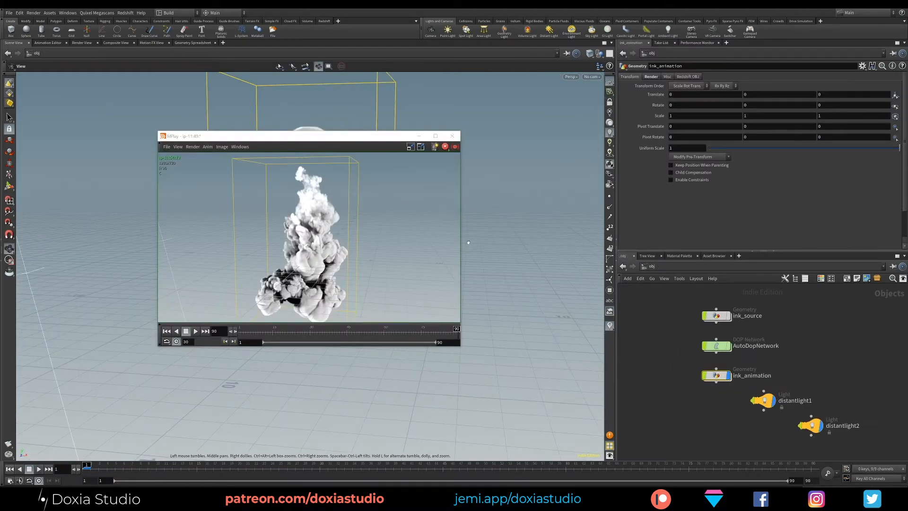
Play the ink simulation preview in MPlay from its first frame
drag(247, 332, 238, 335)
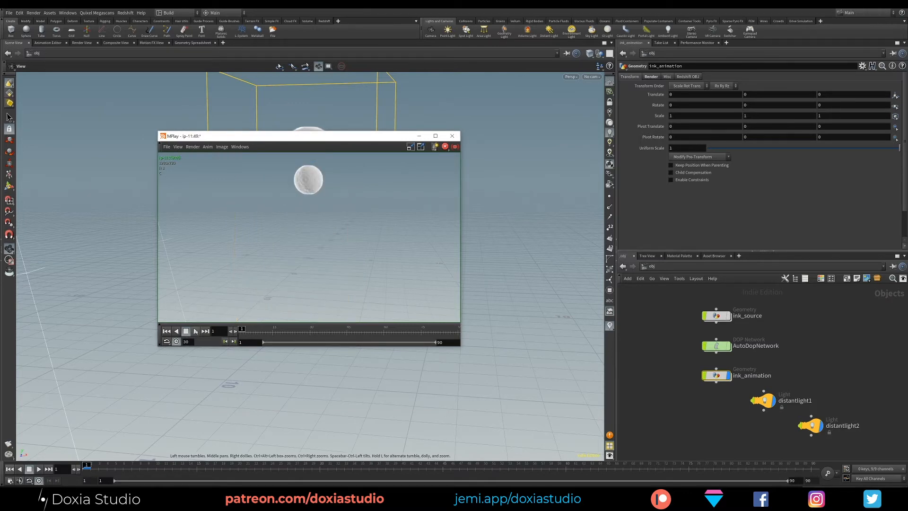
click(195, 331)
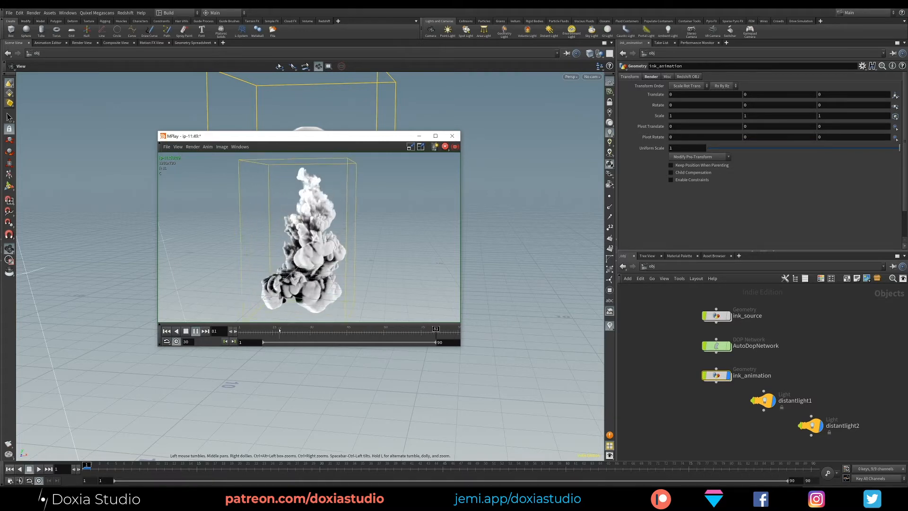
Scrub through the ink simulation preview frames in MPlay and close the preview window
drag(279, 331, 423, 331)
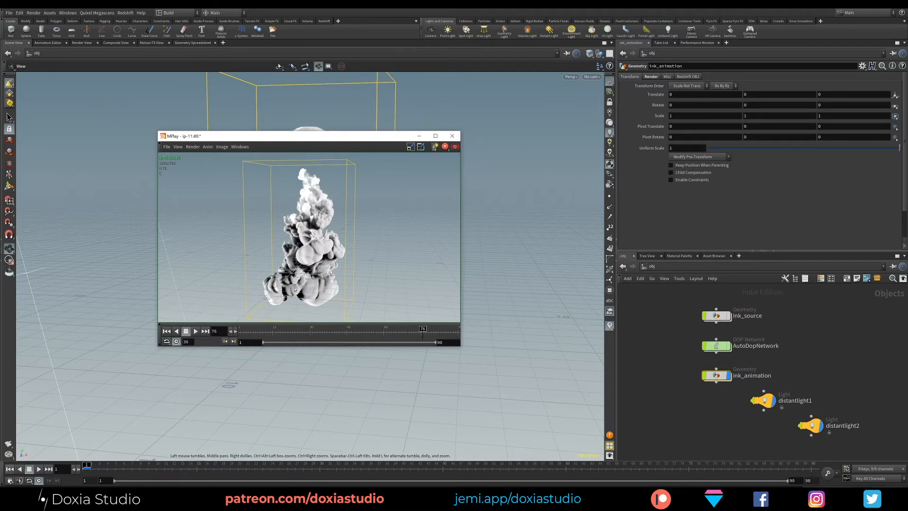
mouse_move(303, 333)
mouse_down()
mouse_move(262, 332)
mouse_move(435, 332)
mouse_move(351, 333)
mouse_move(398, 333)
mouse_move(361, 334)
mouse_up()
mouse_move(307, 342)
mouse_down()
mouse_move(279, 345)
mouse_move(367, 344)
mouse_move(230, 344)
mouse_move(310, 344)
mouse_up()
click(452, 136)
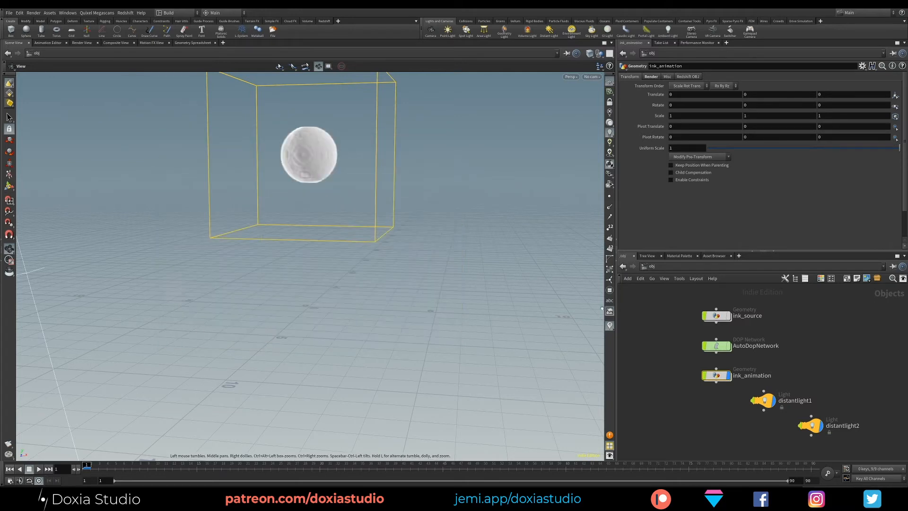
Delete distantlight1 and distantlight2 from the object network
click(650, 377)
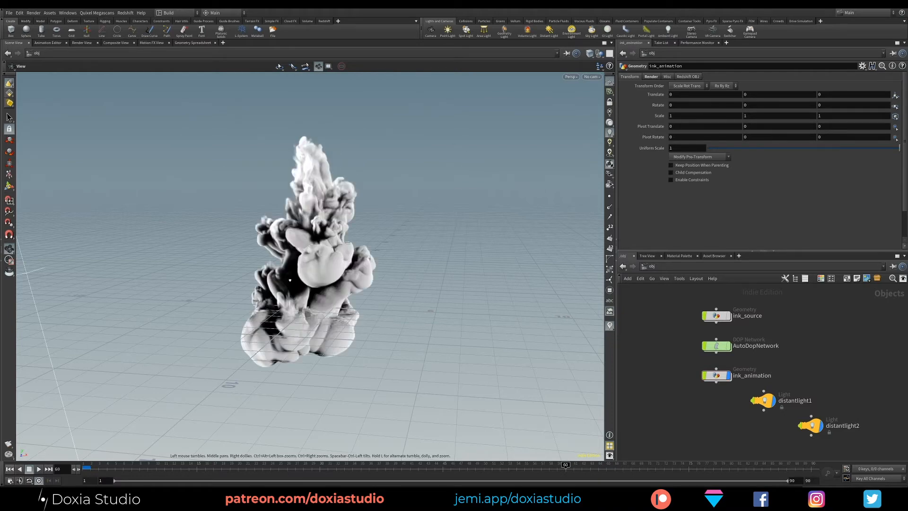
mouse_move(290, 280)
mouse_down()
mouse_move(393, 283)
mouse_move(291, 271)
mouse_up()
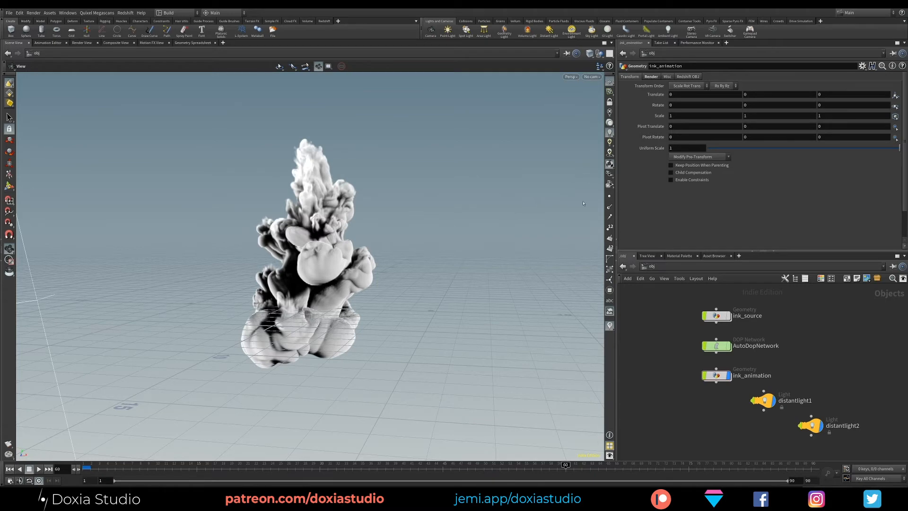
key(Up)
drag(874, 388, 734, 435)
key(Delete)
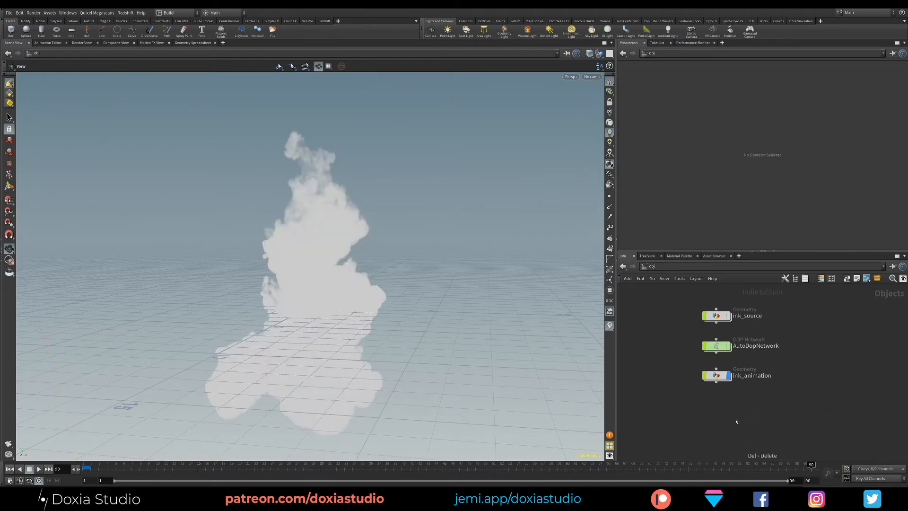
middle_drag(751, 423, 720, 406)
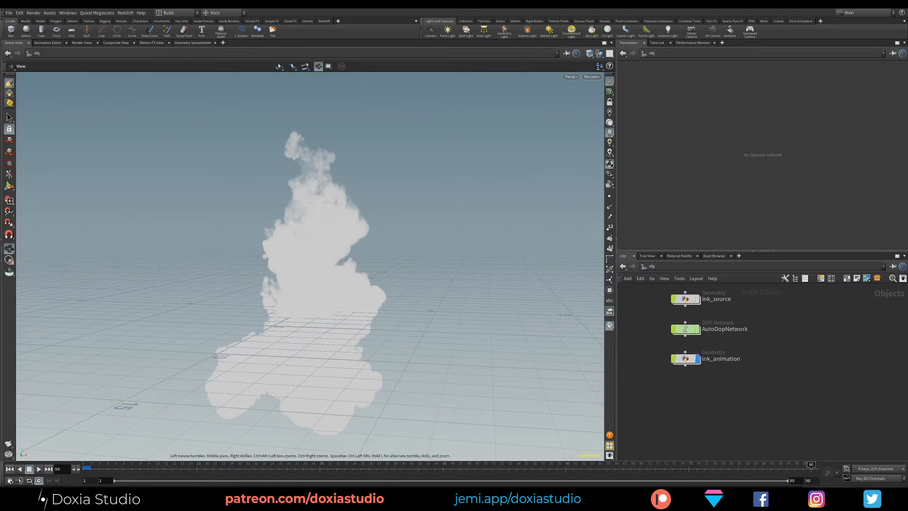
Switch to the Doxia_Build desktop layout and add a camera with the view locked to it
click(182, 14)
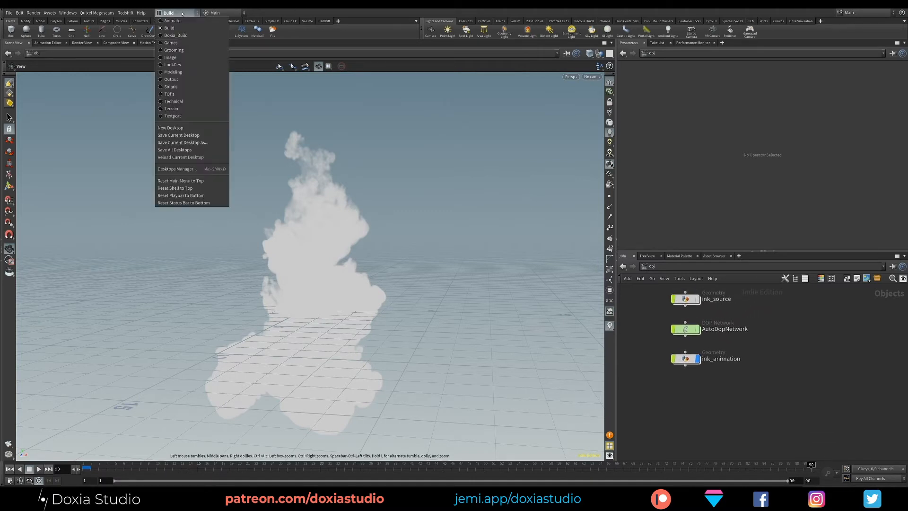
click(174, 36)
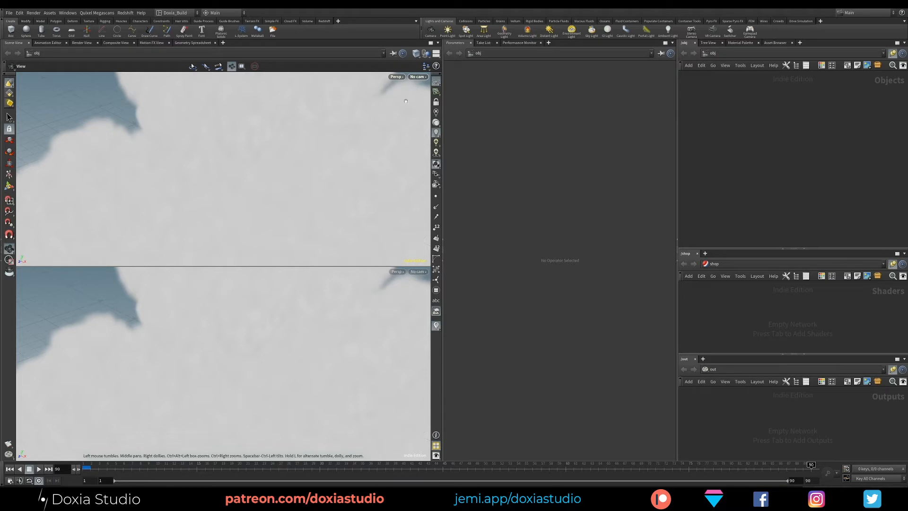
click(430, 31)
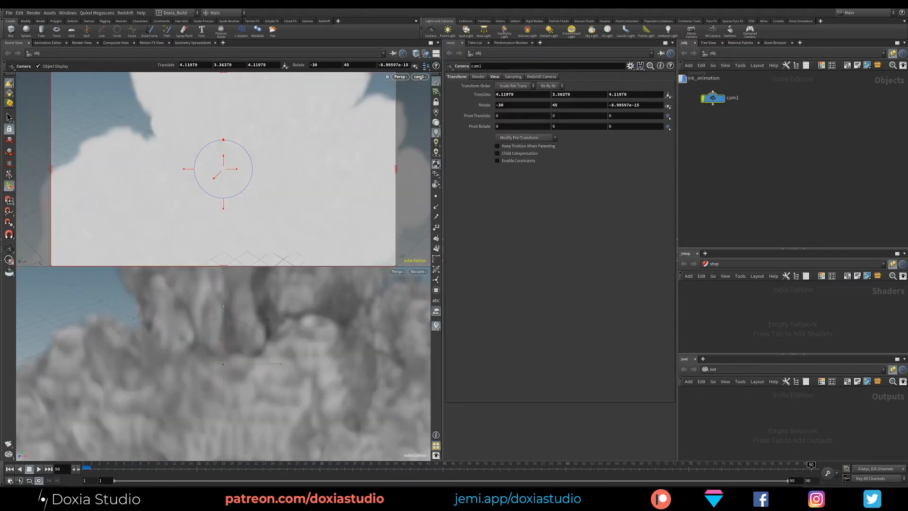
click(436, 102)
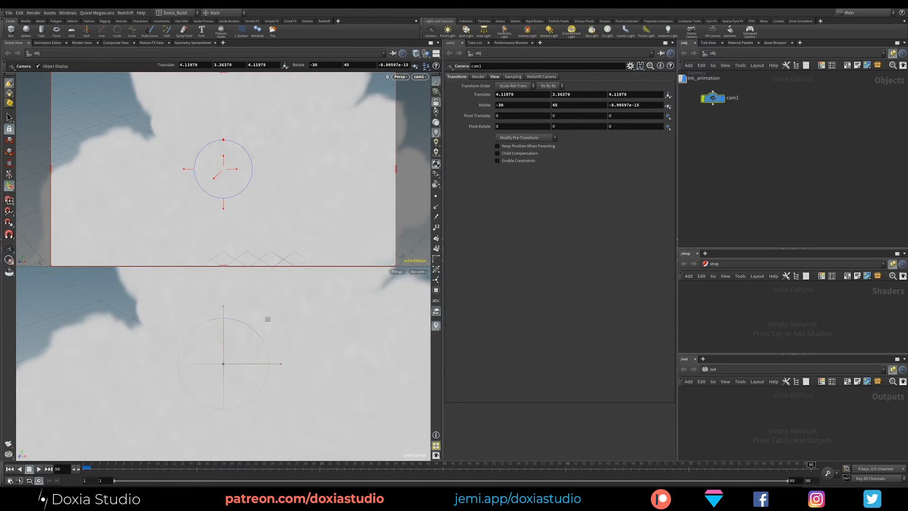
key(l)
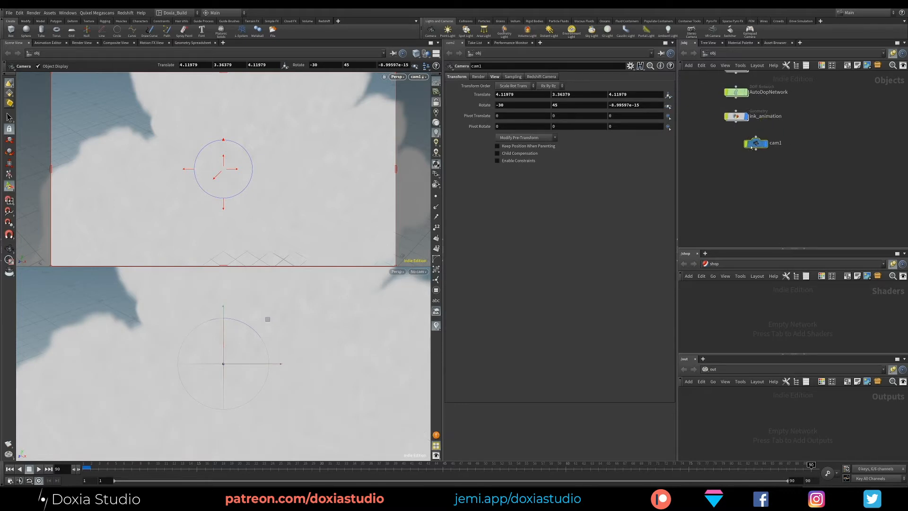
Check the resolution presets of cam1 and pull the locked camera back to frame the lower ink plume
click(495, 77)
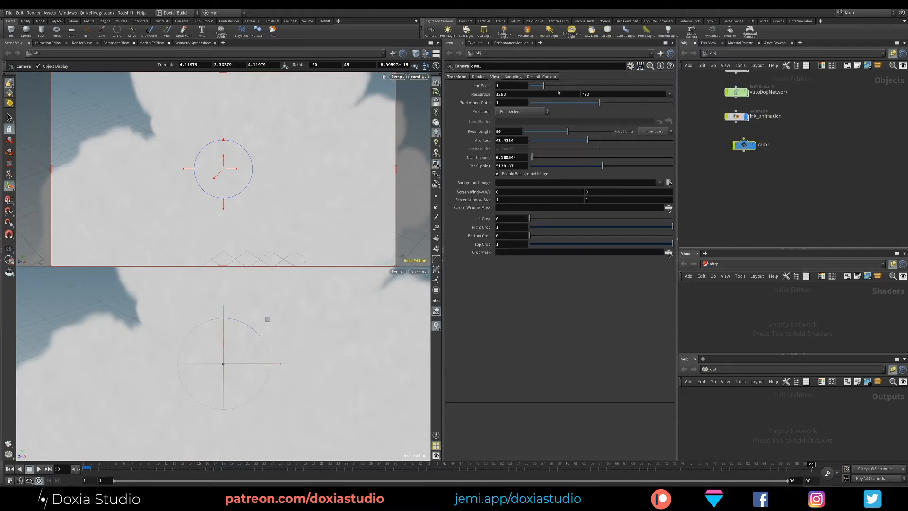
click(670, 94)
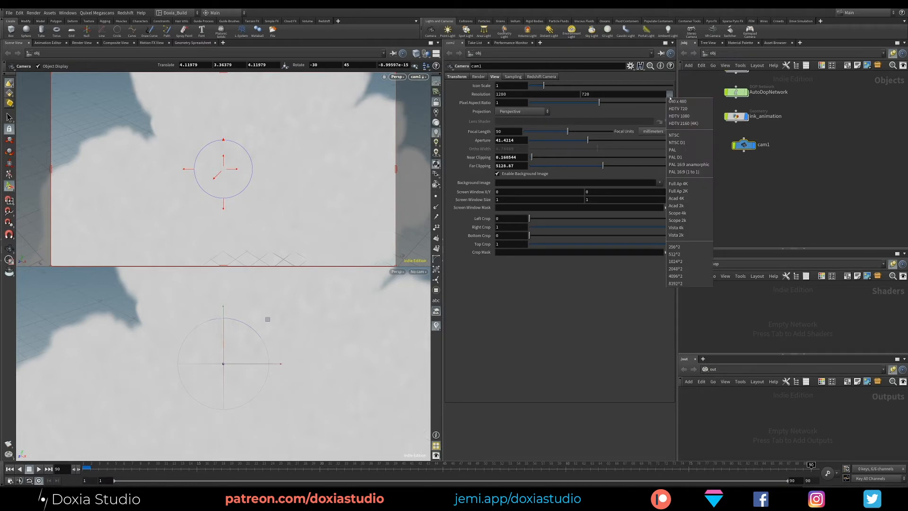
click(691, 117)
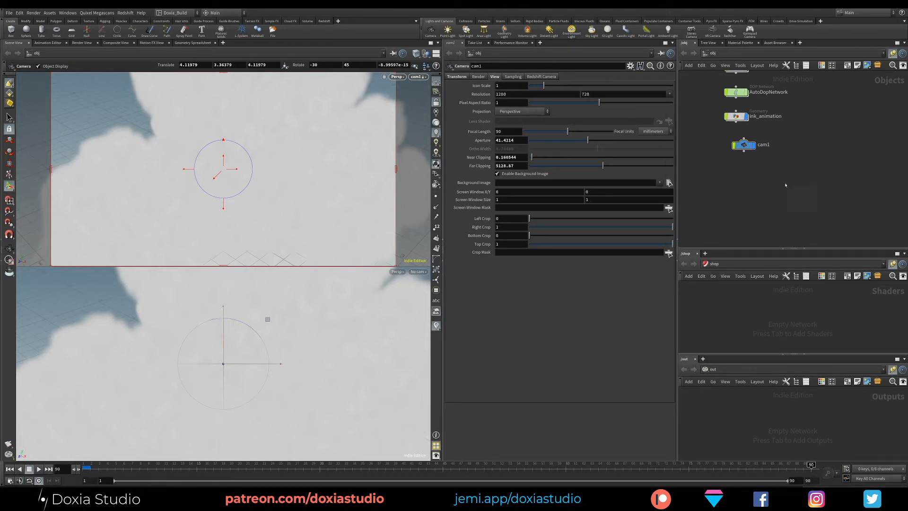
drag(745, 146, 733, 147)
key(space)
drag(222, 179, 245, 172)
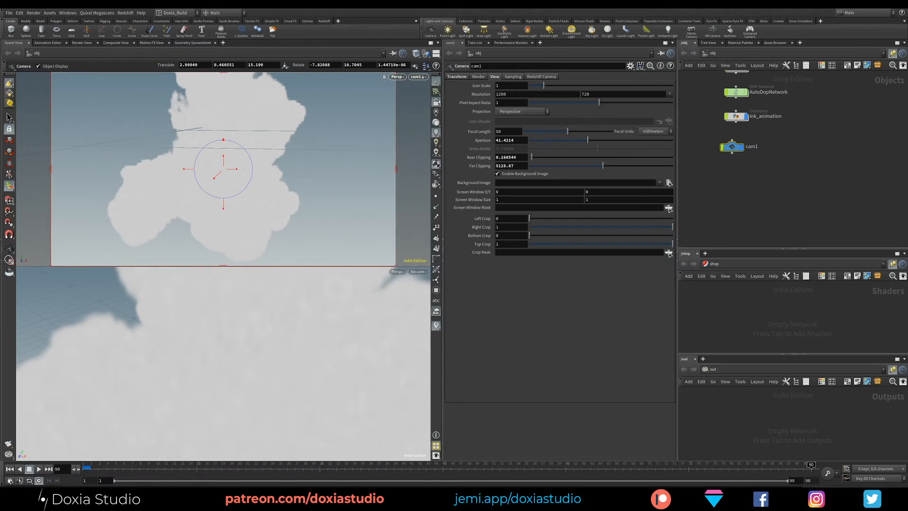
Add a Redshift light beside the ink plume and look through it in the second viewport
click(324, 21)
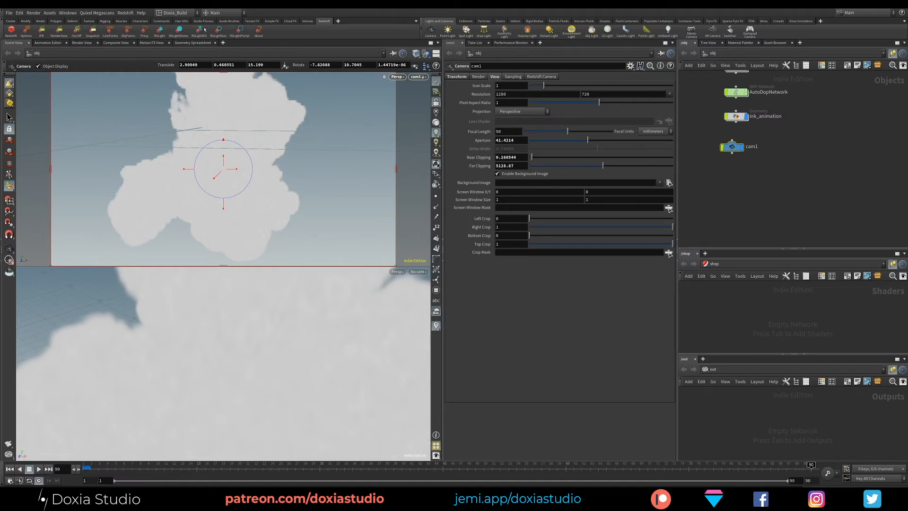
click(162, 32)
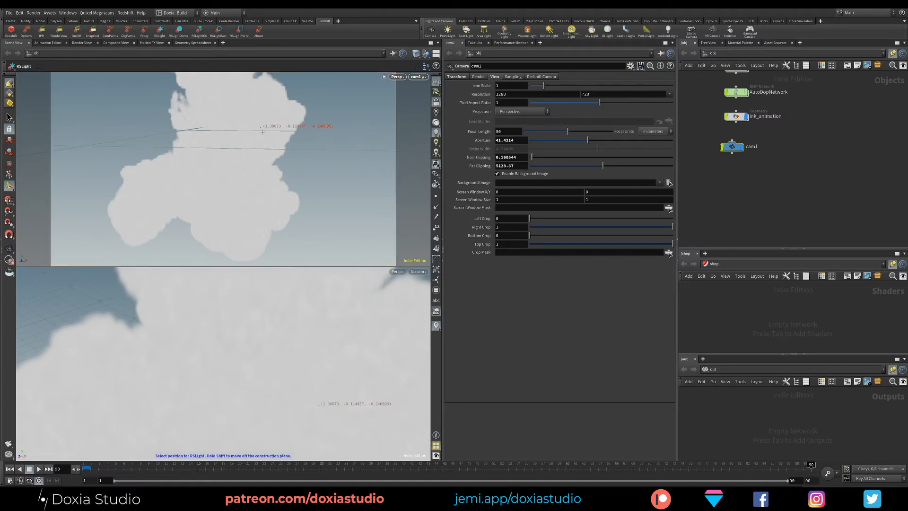
click(327, 407)
click(415, 272)
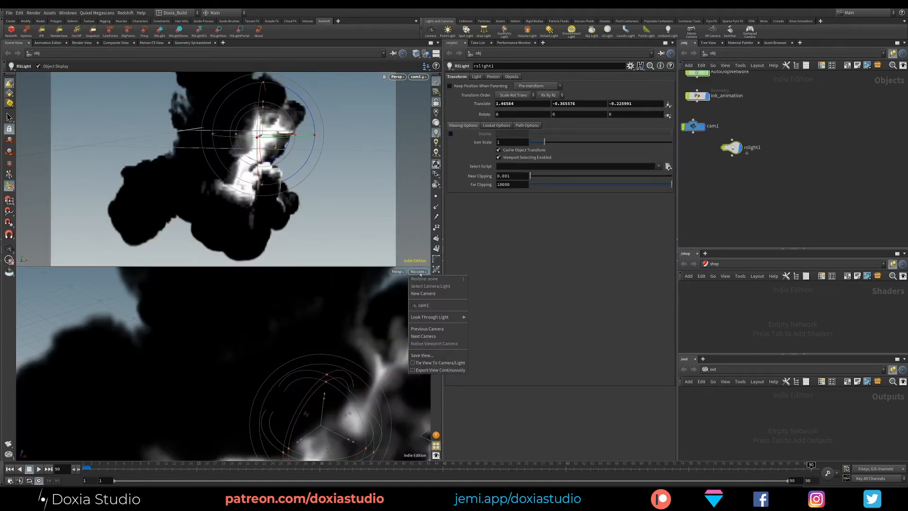
mouse_move(437, 317)
click(488, 325)
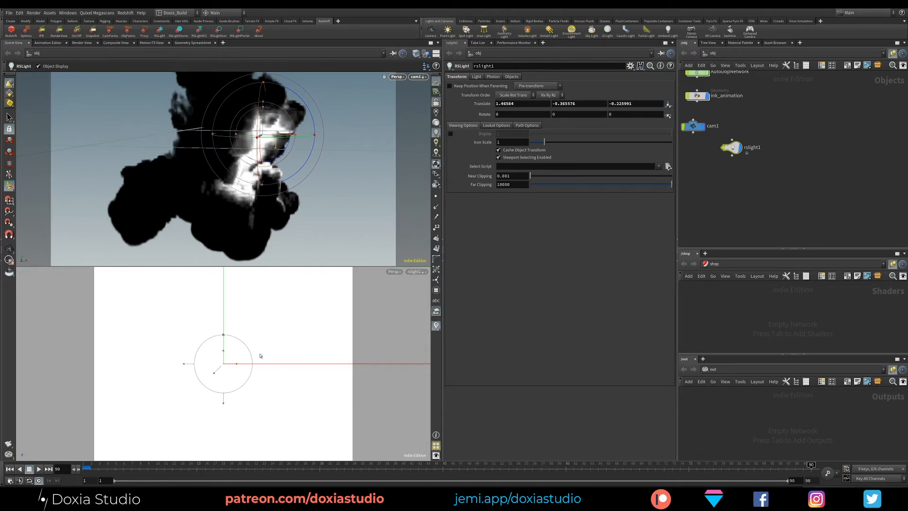
Aim rslight1 at the plume through its own view, at about 7.4, 4.3, 10.1 and rotated about -17, 35, 0 degrees
key(space)
drag(260, 356, 186, 392)
scroll(226, 363, down, 10)
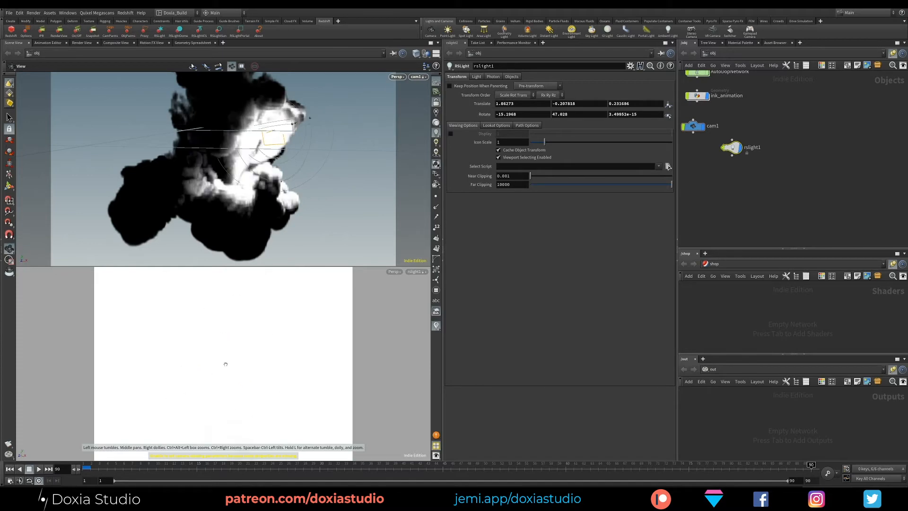
middle_drag(225, 363, 247, 357)
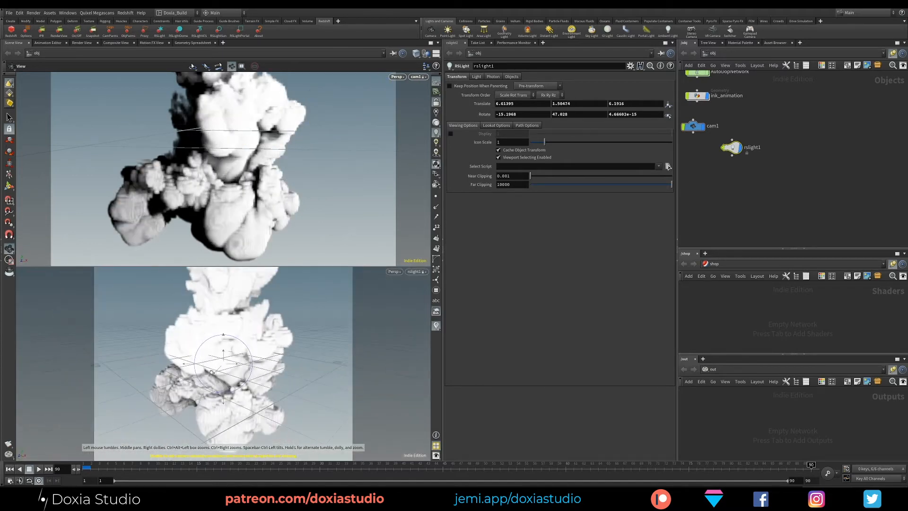
scroll(247, 357, up, 5)
key(Return)
key(Escape)
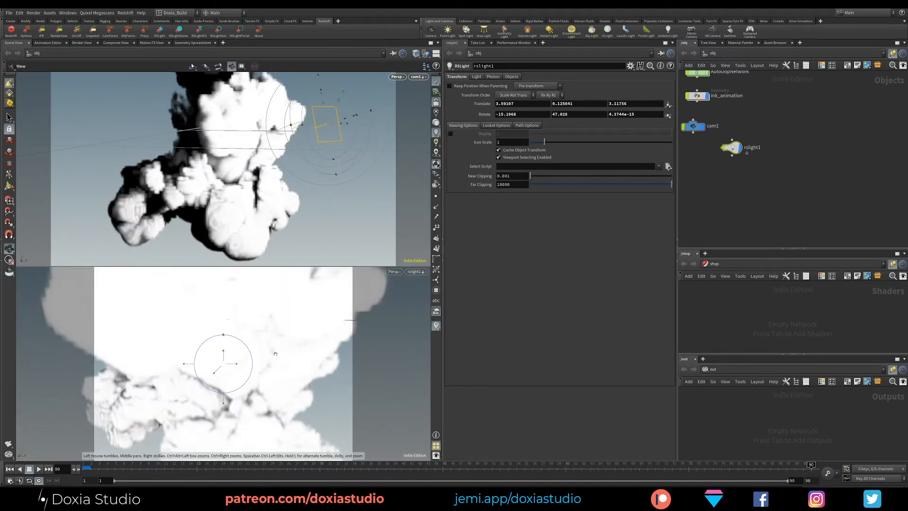
scroll(263, 370, down, 10)
mouse_move(263, 370)
mouse_down()
mouse_move(232, 361)
mouse_move(213, 393)
mouse_move(223, 381)
mouse_up()
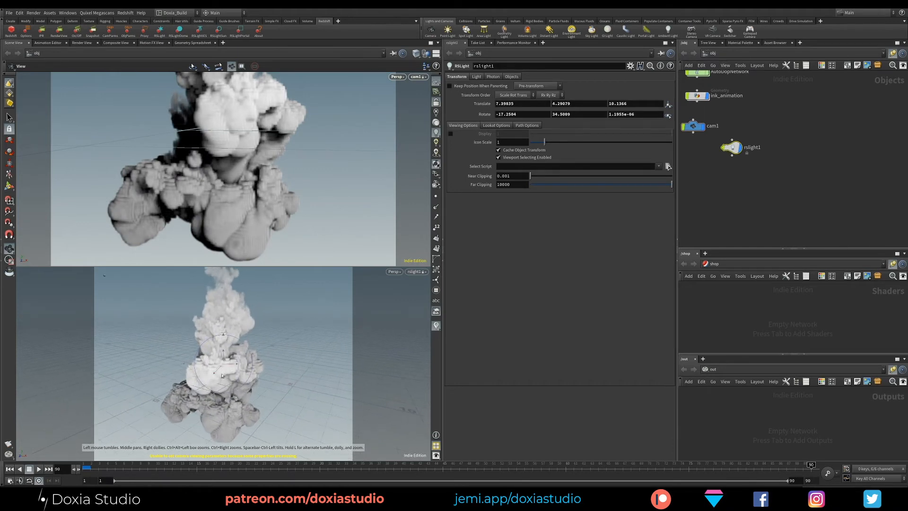
key(Return)
Return the second viewport to the free perspective view and orbit to show both the light and the plume
click(416, 271)
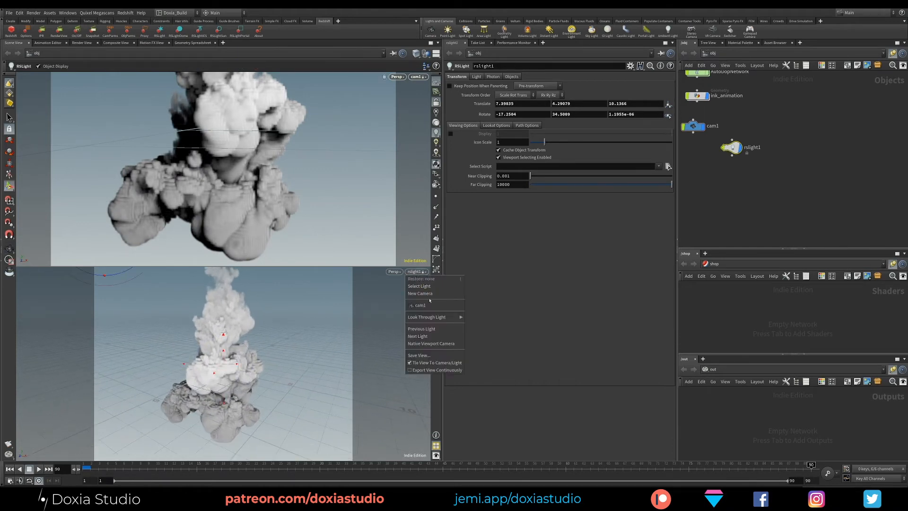
click(431, 343)
drag(167, 419, 231, 411)
right_drag(189, 413, 162, 415)
middle_drag(162, 415, 133, 402)
drag(779, 138, 724, 162)
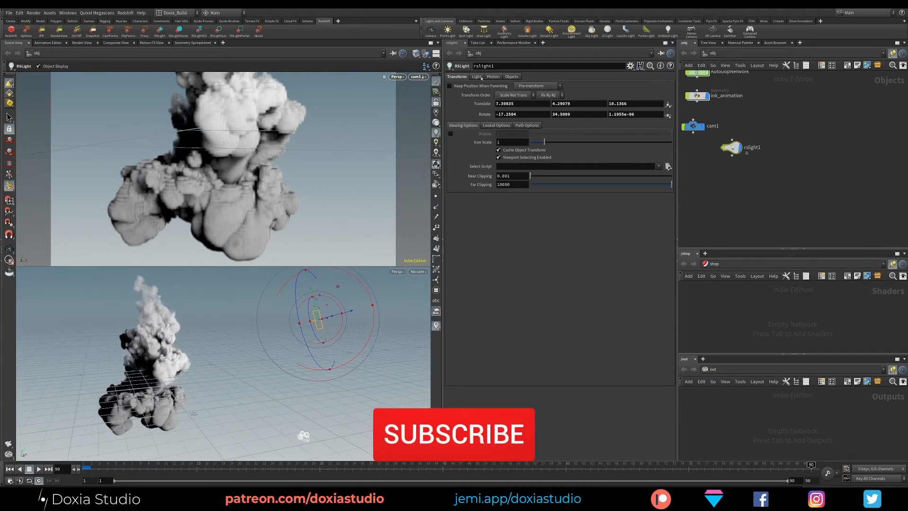
Set the area size of rslight1 to 3 by 10
click(480, 77)
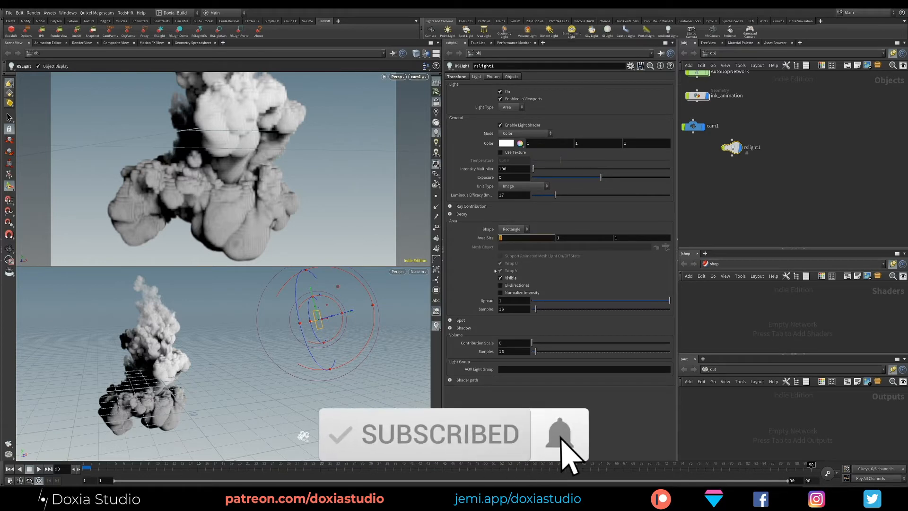
text(5)
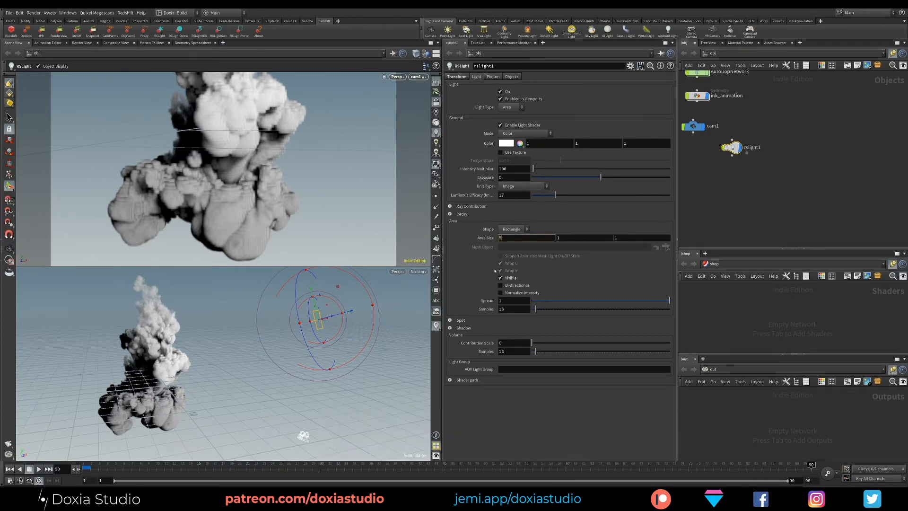
key(Return)
key(Tab)
key(Return)
double_click(570, 238)
text(10)
key(Return)
double_click(504, 238)
text(3)
key(Return)
Inspect the enlarged area light around the plume and line up the rslight1 node below cam1
alt+right_drag(259, 356, 245, 377)
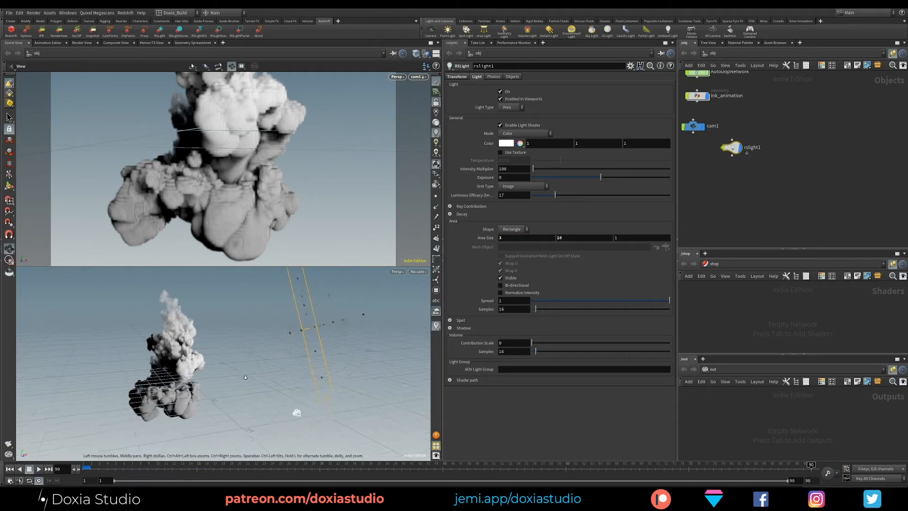
drag(246, 377, 238, 335)
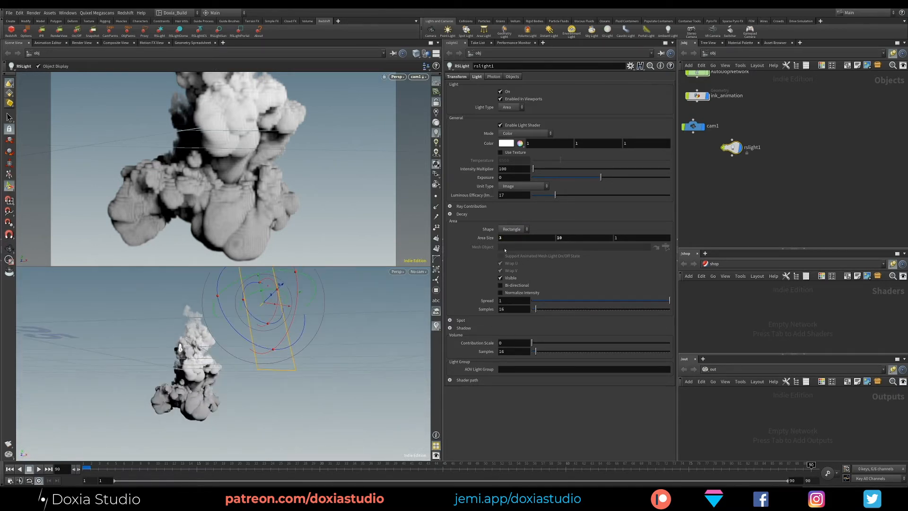
key(h)
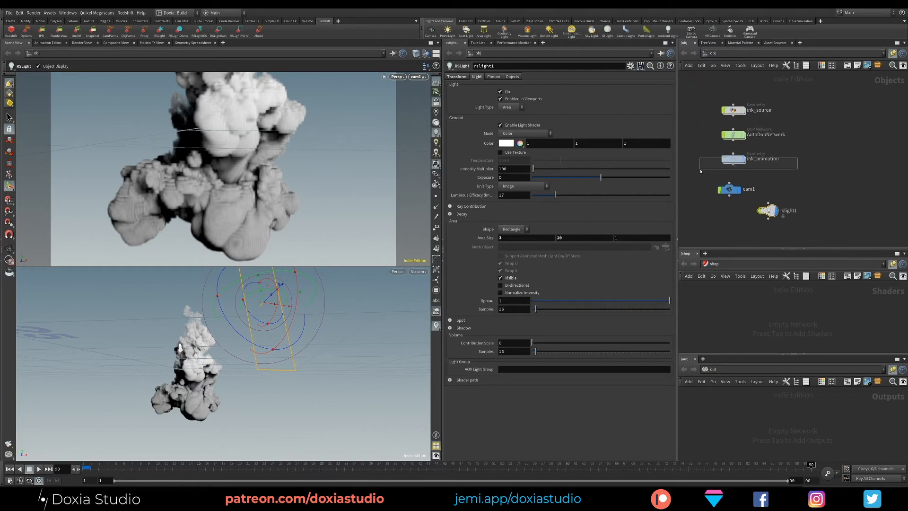
click(724, 160)
drag(768, 211, 733, 220)
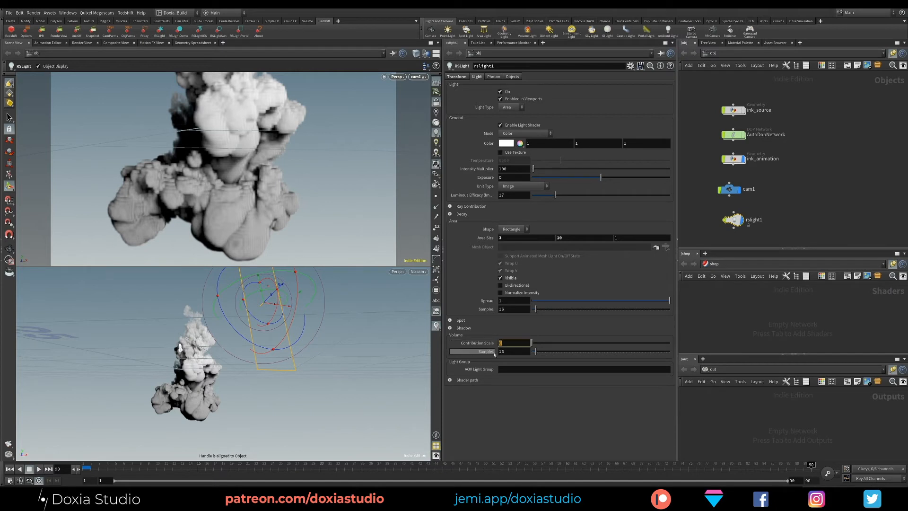
Set the volume contribution scale of rslight1 to 0.5 and its volume samples to 512
text(5)
key(Return)
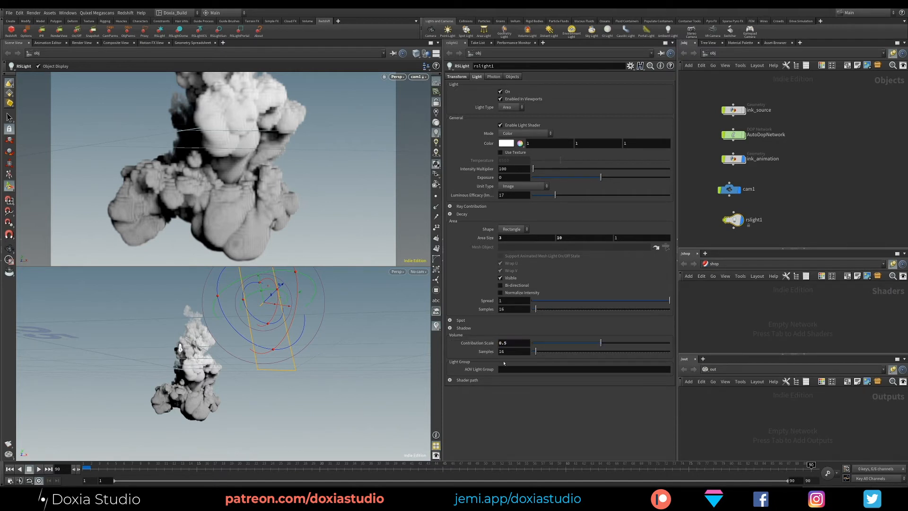
drag(512, 350, 474, 353)
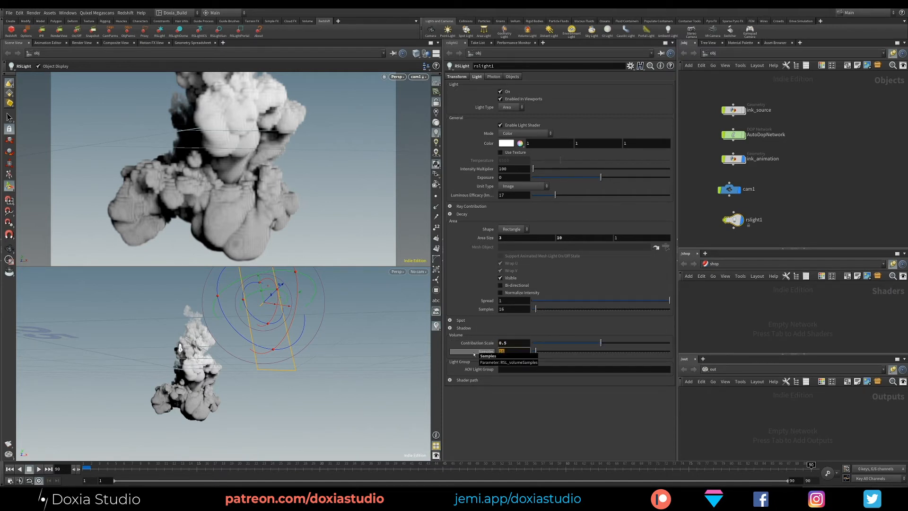
text(512)
key(Return)
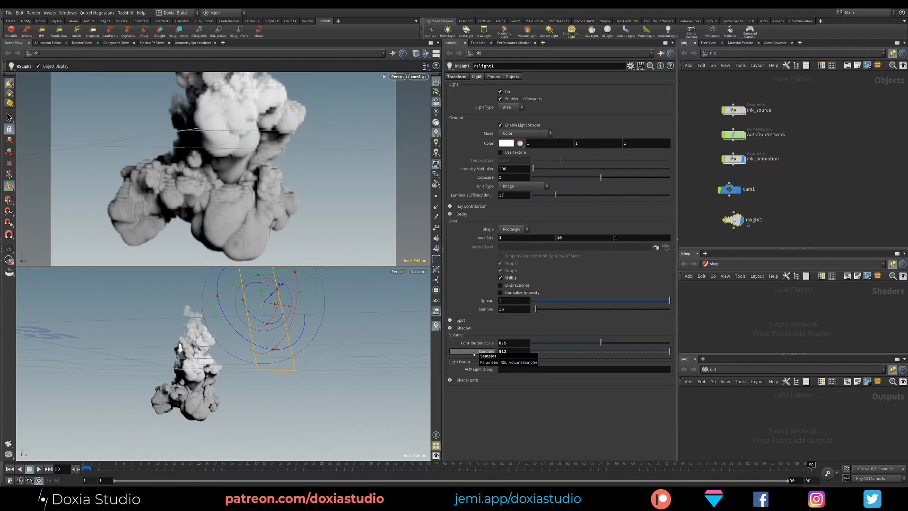
double_click(508, 351)
click(785, 210)
drag(734, 220, 730, 220)
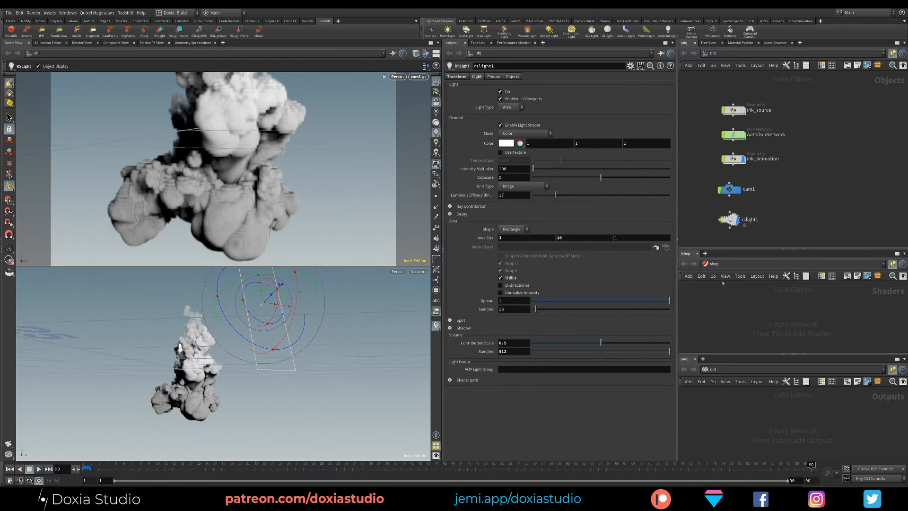
Add an RS Volume shader node to the shop network
click(714, 265)
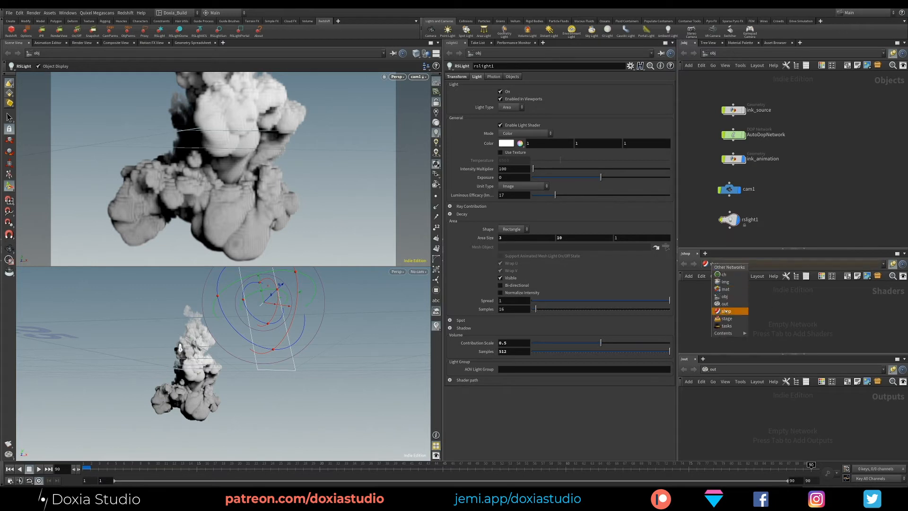
click(726, 312)
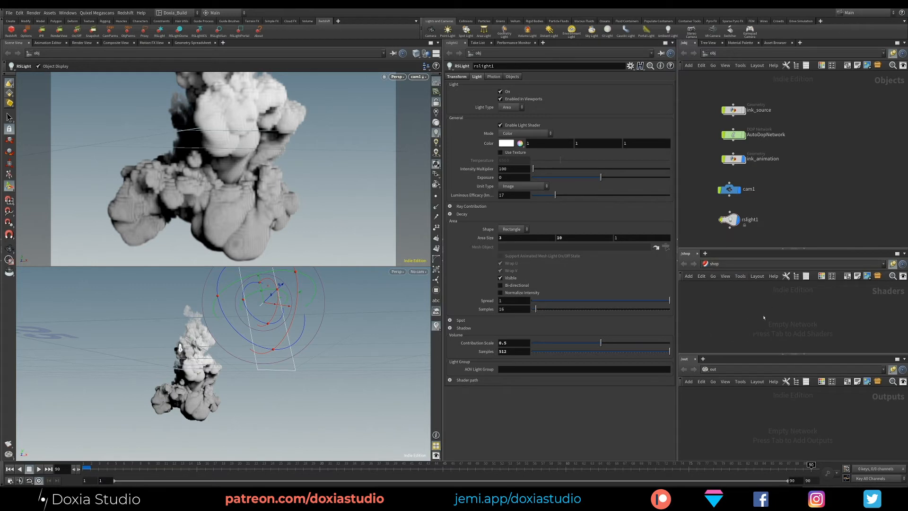
key(Tab)
text(vol)
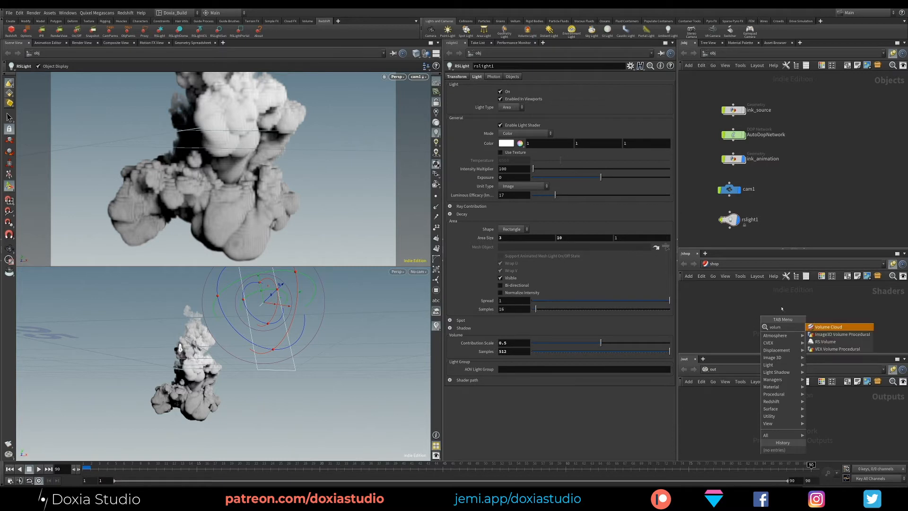
text(um)
key(Down)
key(Down)
key(Return)
click(748, 312)
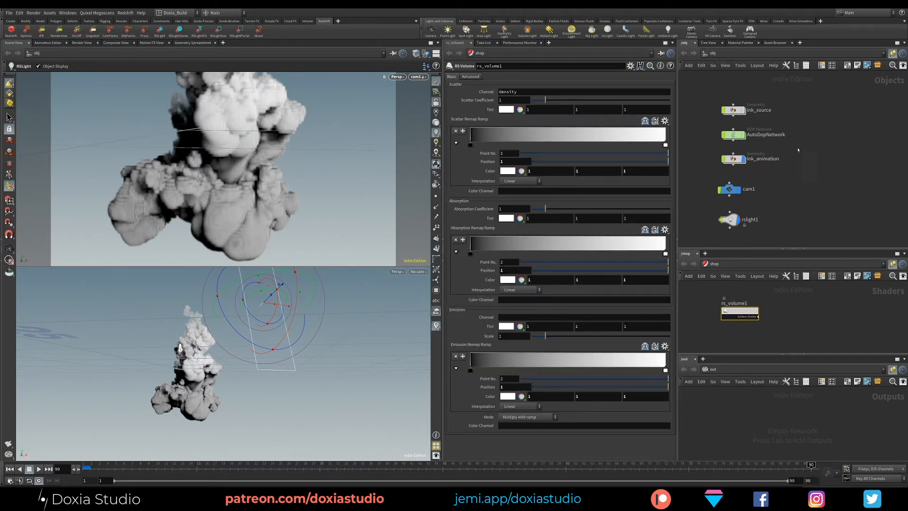
Assign rs_volume1 as the render material of the ink_animation object and tidy the shader node's placement
click(723, 157)
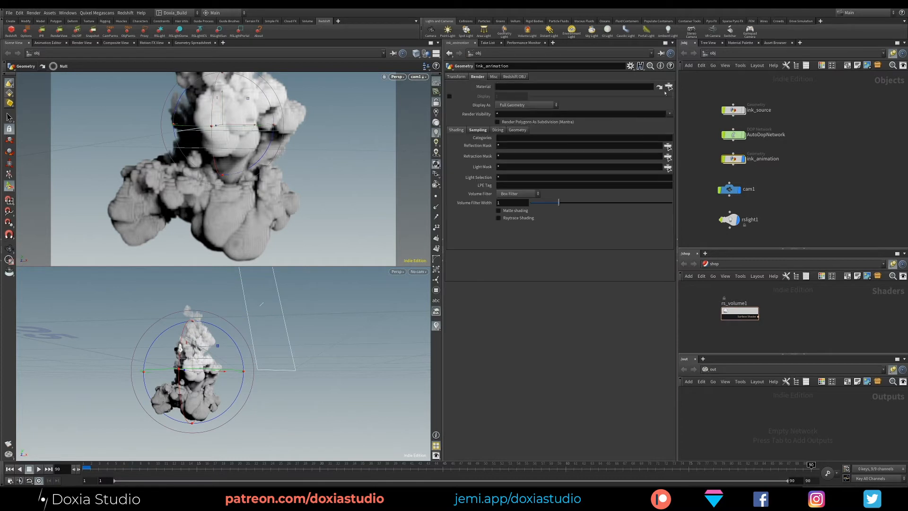
click(667, 88)
click(633, 50)
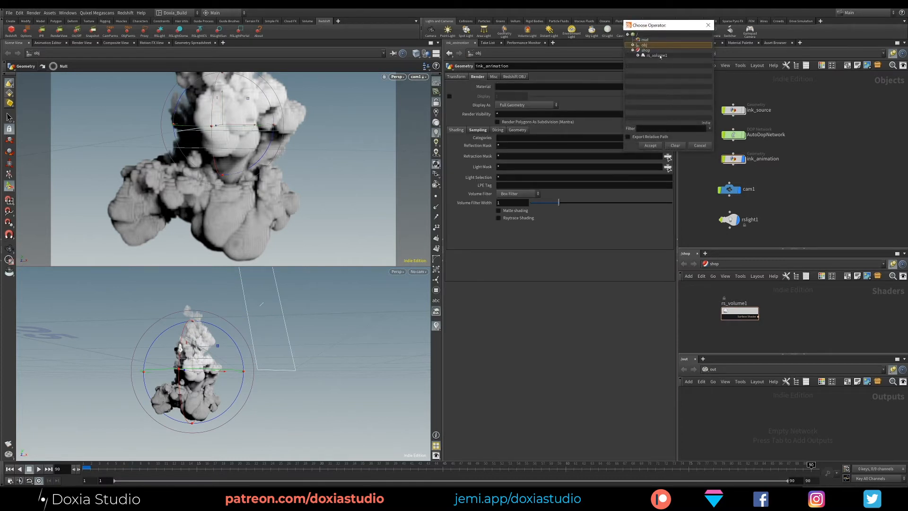
click(659, 56)
click(651, 145)
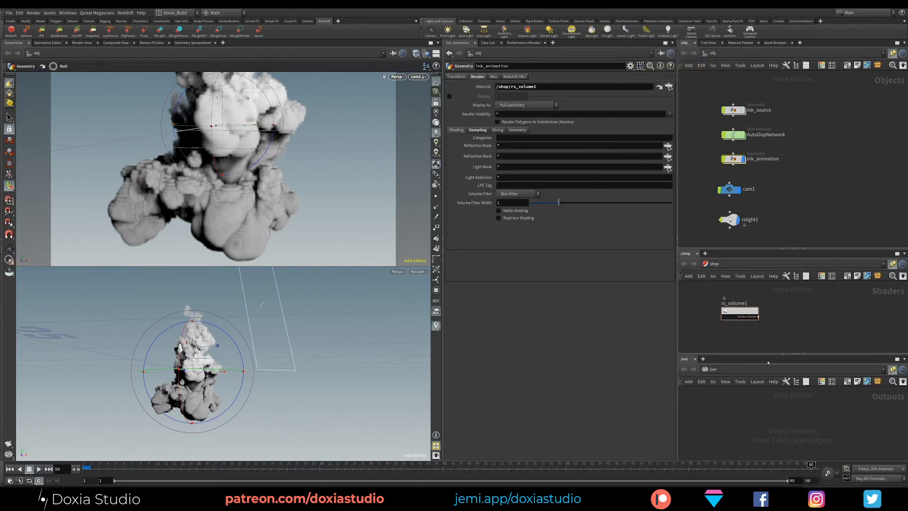
drag(746, 312, 740, 311)
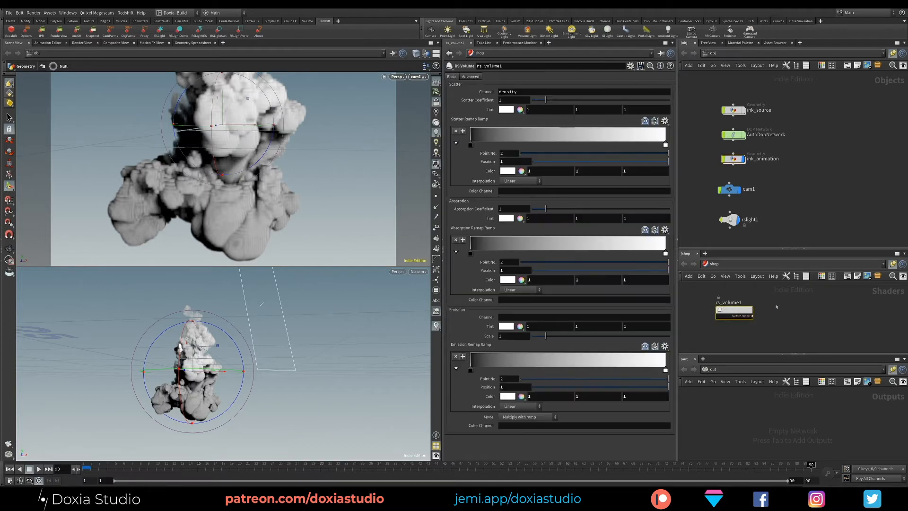
Add a grid geometry object to the scene network and parent it to cam1
key(Tab)
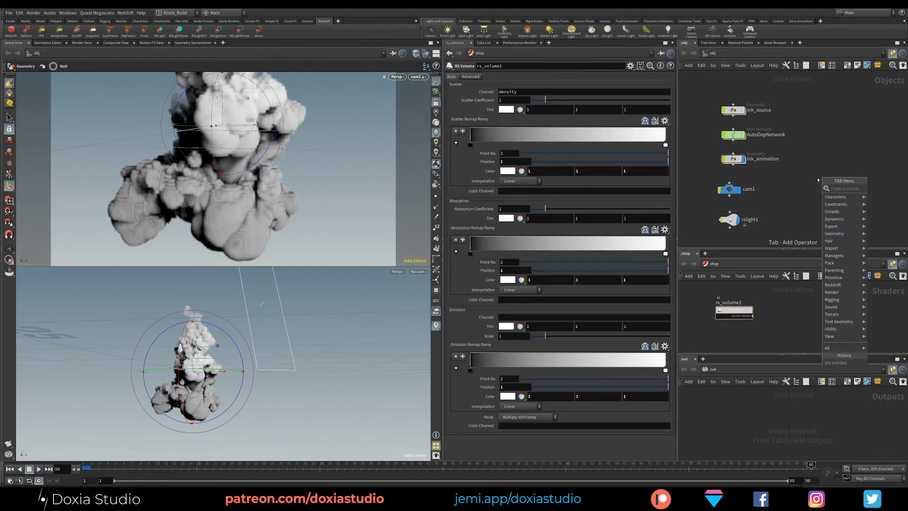
text(grid)
click(879, 189)
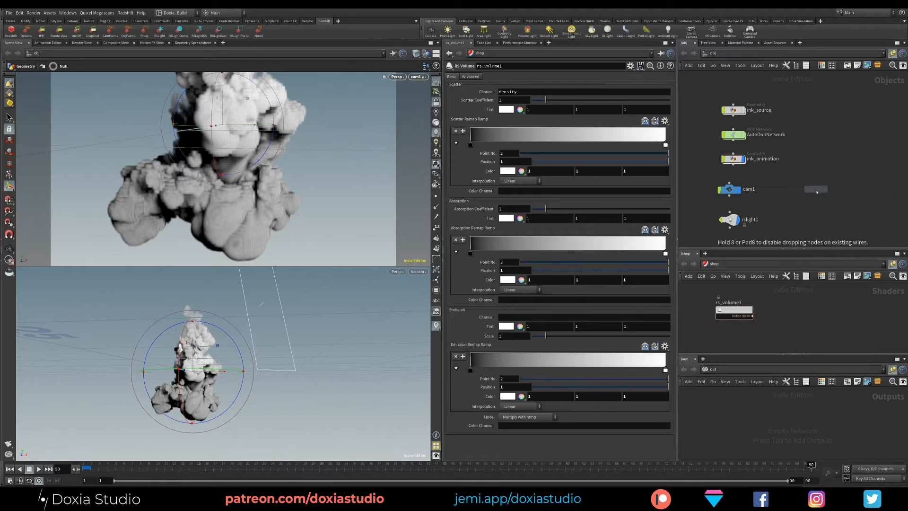
click(816, 189)
drag(729, 189, 816, 195)
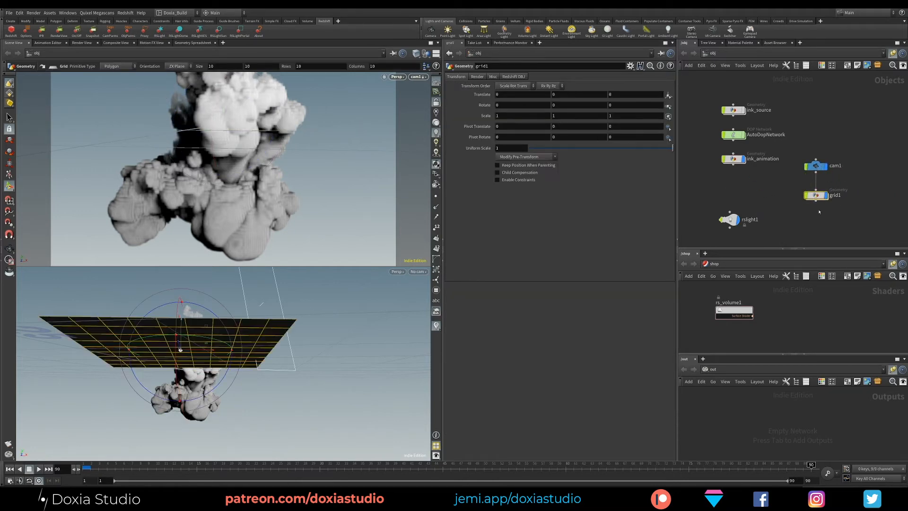
Set the orientation of the grid inside grid1 to XY Plane
double_click(816, 195)
click(507, 95)
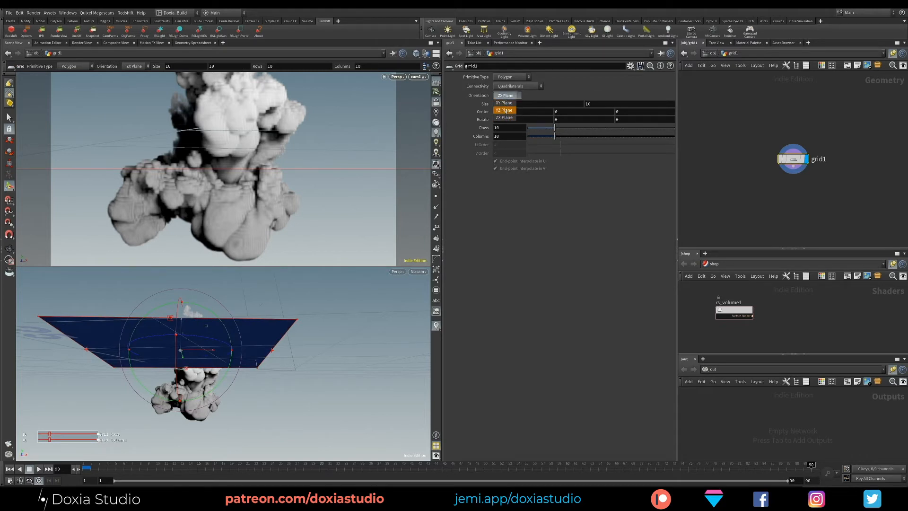
click(505, 111)
click(506, 97)
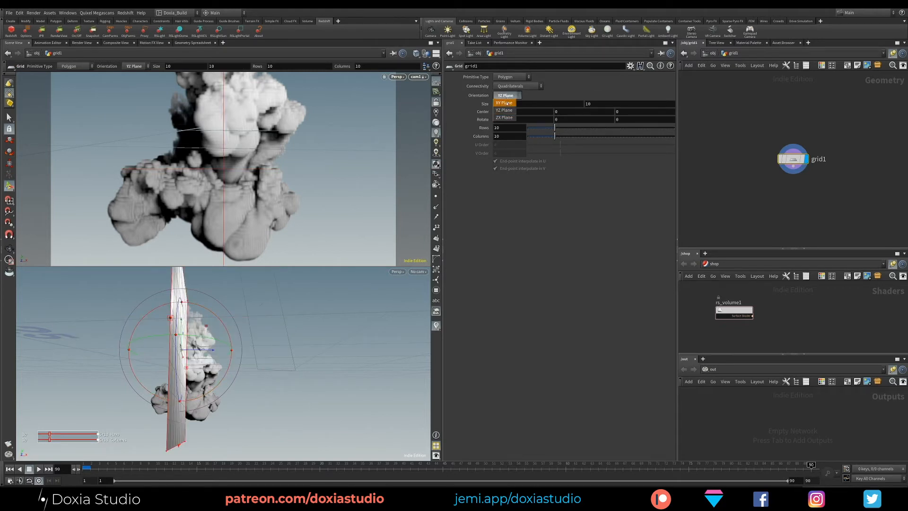
click(507, 99)
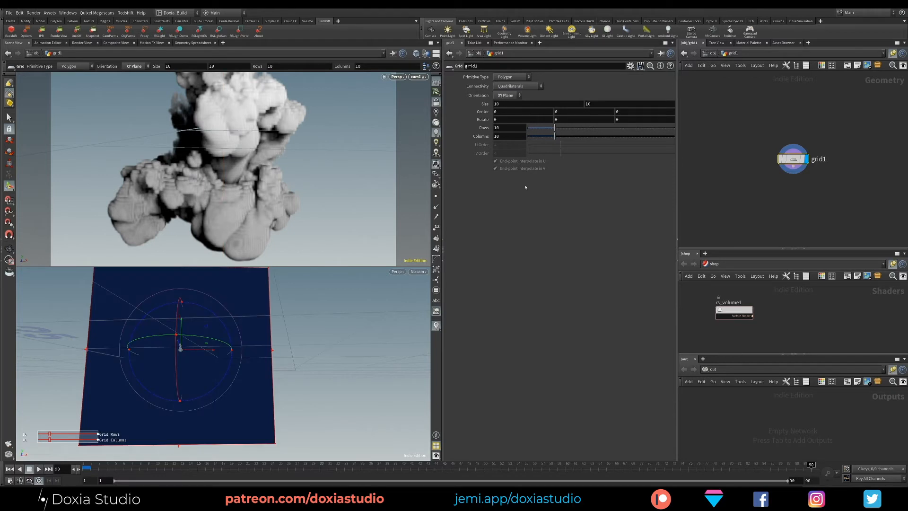
Set the grid's size to 50 by 50 and return to the object level
click(547, 103)
key(Tab)
key(shift+Tab)
text(50)
key(Tab)
text(50)
key(Return)
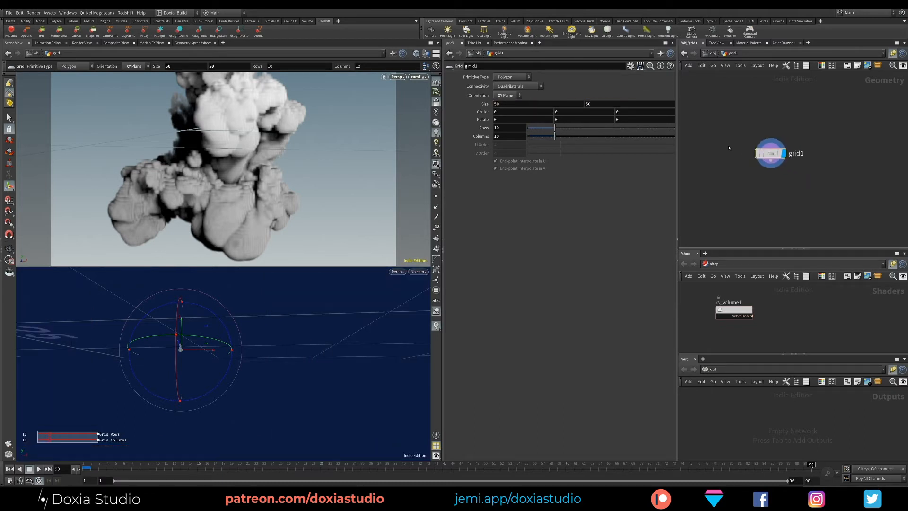
key(u)
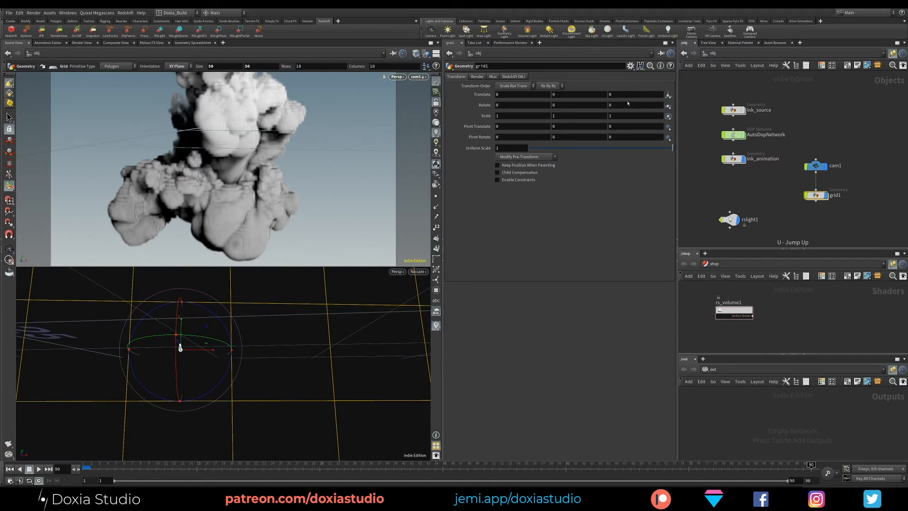
Move grid1 behind the ink plume with a Z translation of -22.9 as a backdrop
alt+right_drag(263, 350, 231, 367)
alt+drag(231, 367, 214, 347)
key(Return)
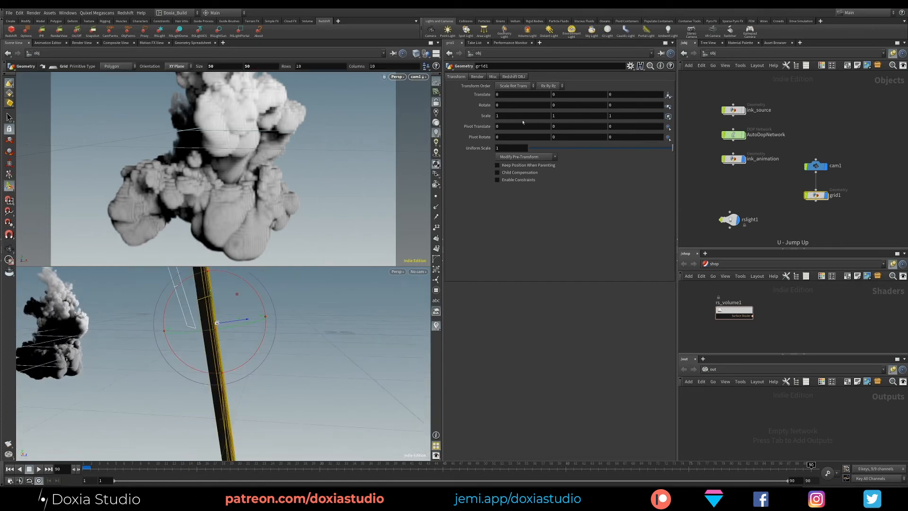
middle_drag(628, 94, 116, 247)
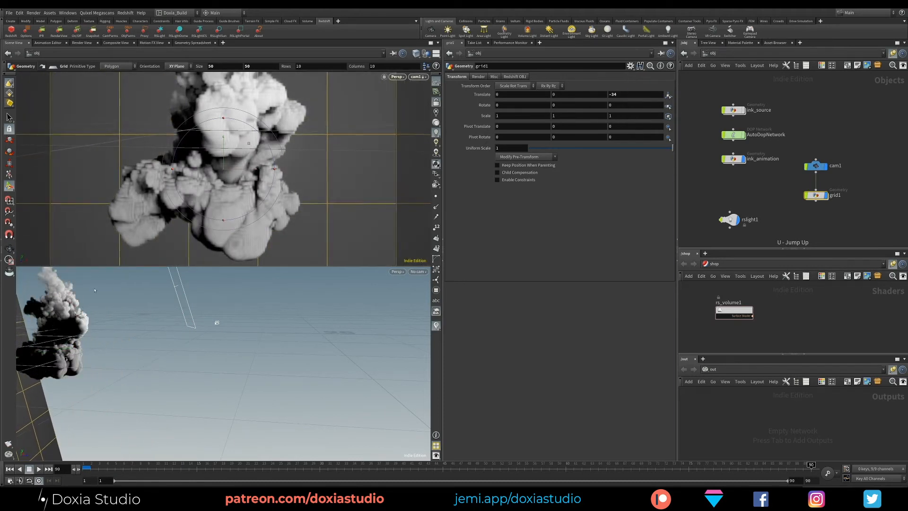
alt+drag(99, 351, 163, 337)
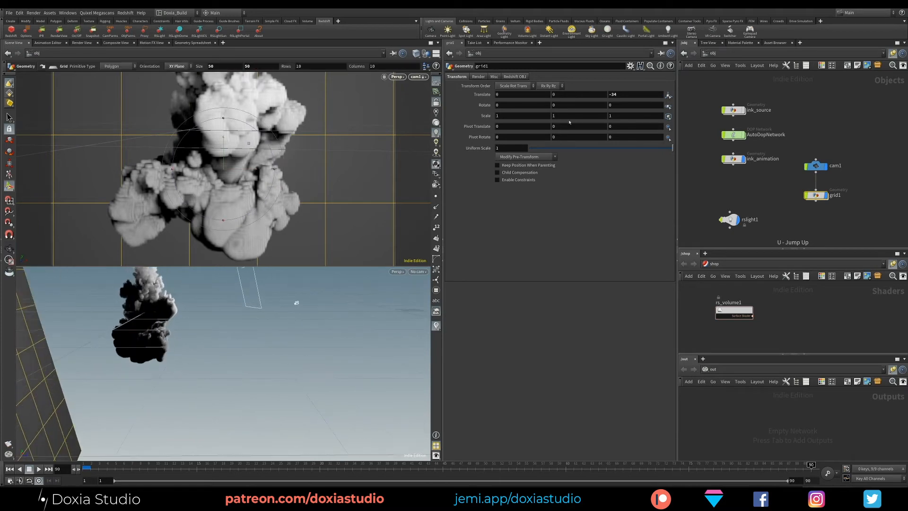
middle_drag(620, 93, 889, 93)
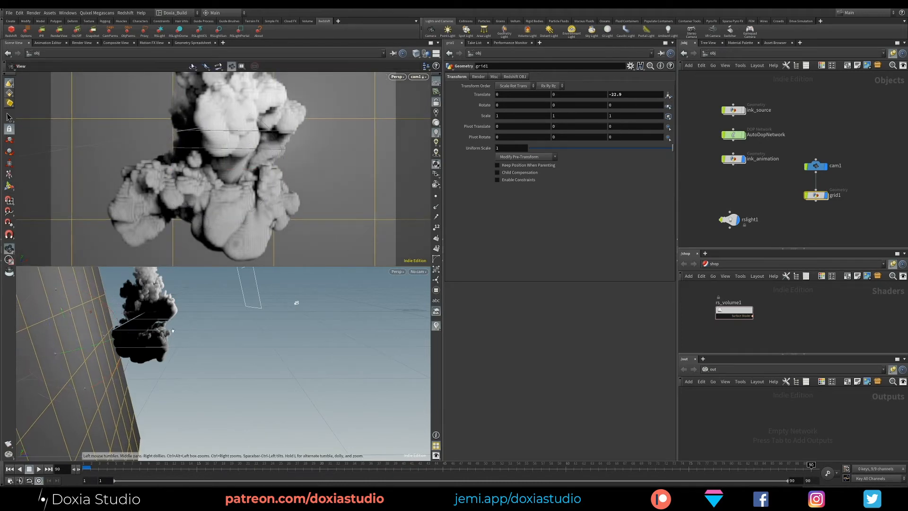
mouse_move(186, 317)
alt+mouse_down()
mouse_move(175, 331)
mouse_move(195, 327)
alt+mouse_up()
key(Return)
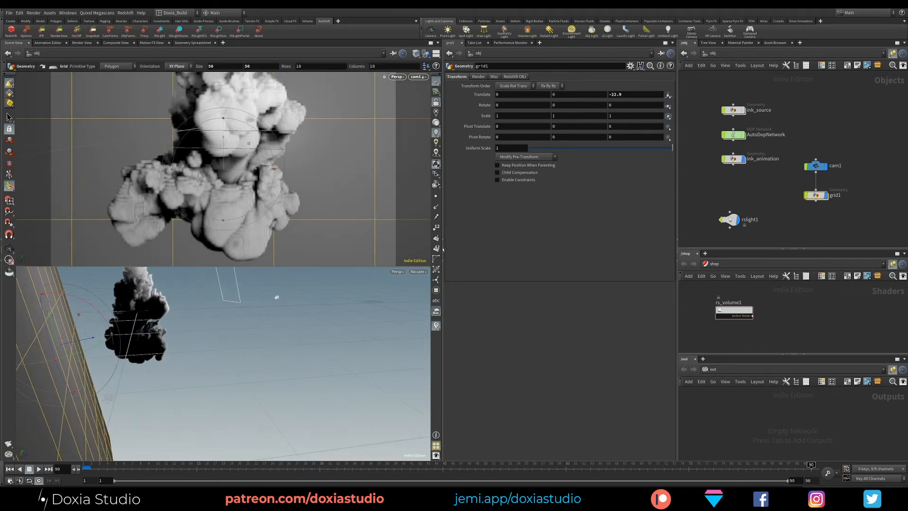
click(776, 191)
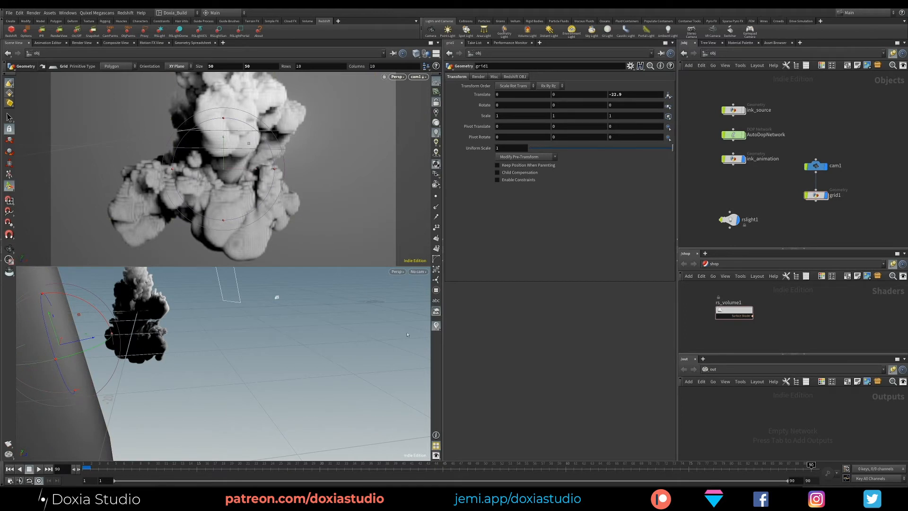
alt+drag(212, 358, 200, 293)
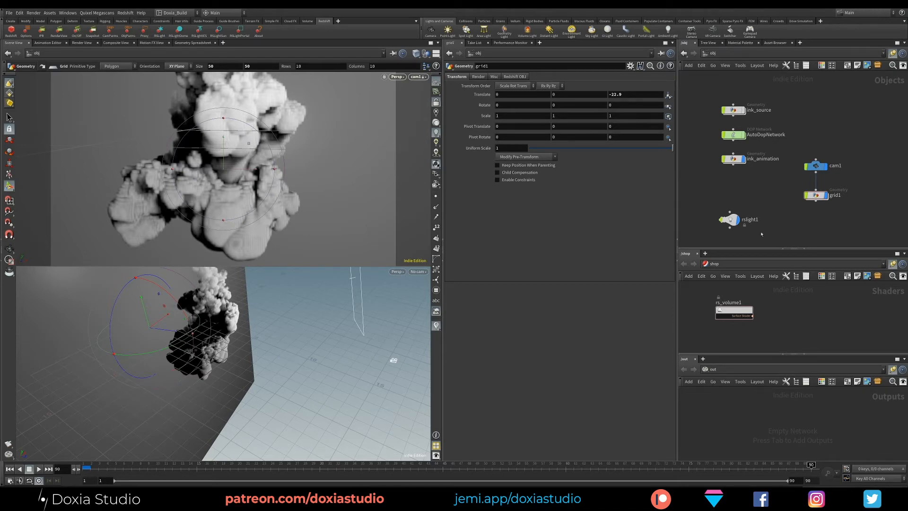
Add a Redshift RS Material node to the shop network beside rs_volume1
key(Tab)
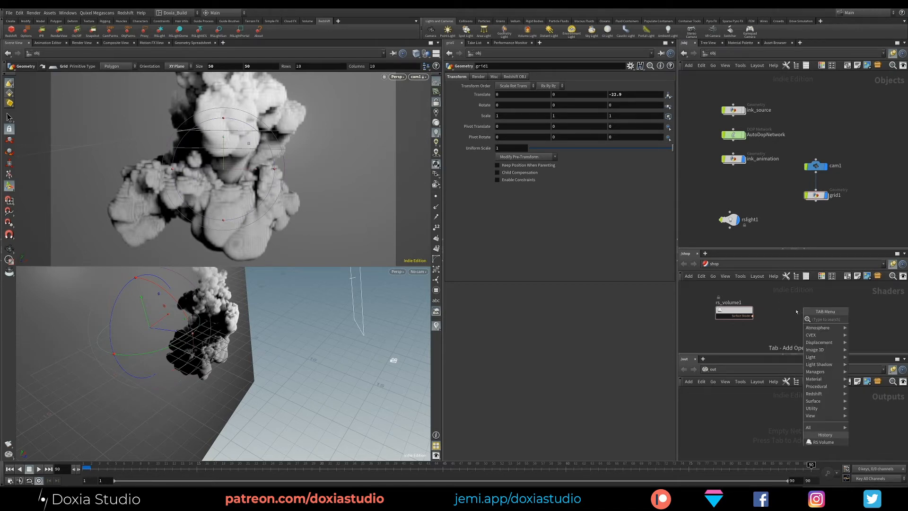
text(mate)
click(869, 333)
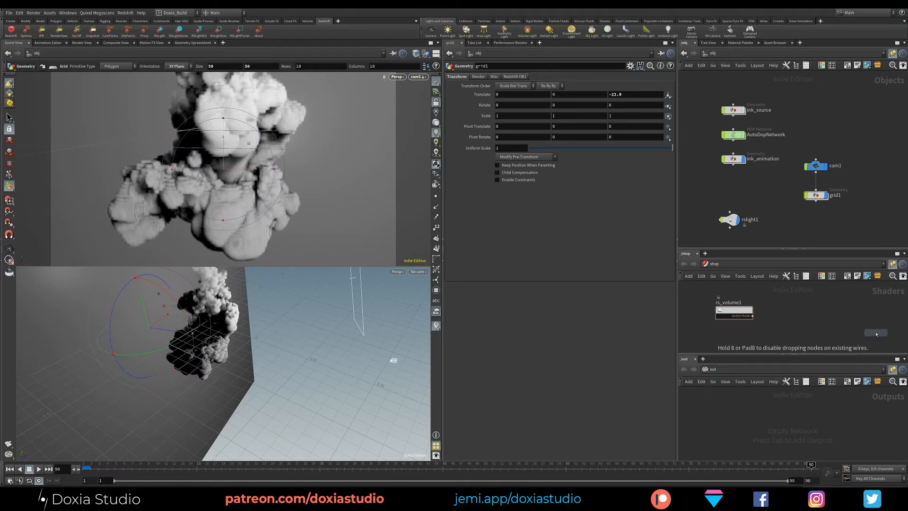
click(831, 317)
Set the diffuse colour of RS_Material1 to light grey 0.75 and raise its reflection roughness
click(506, 102)
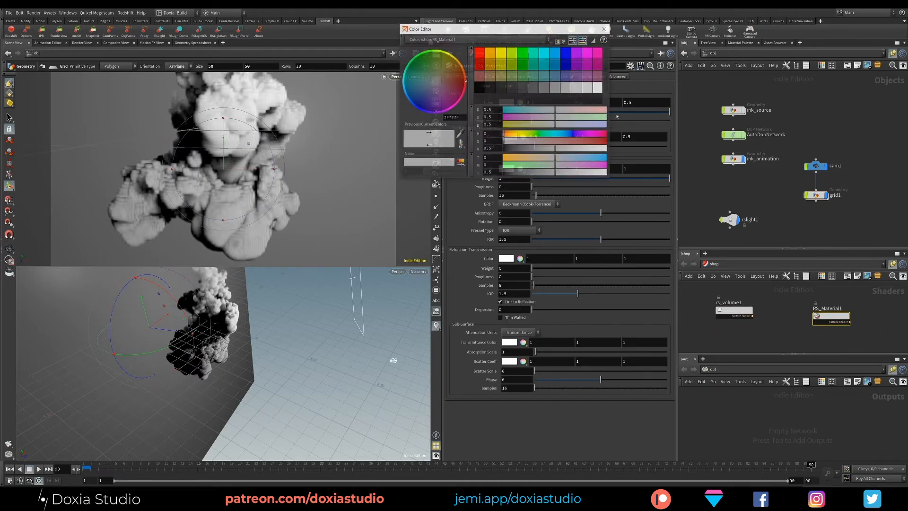
click(589, 87)
click(601, 29)
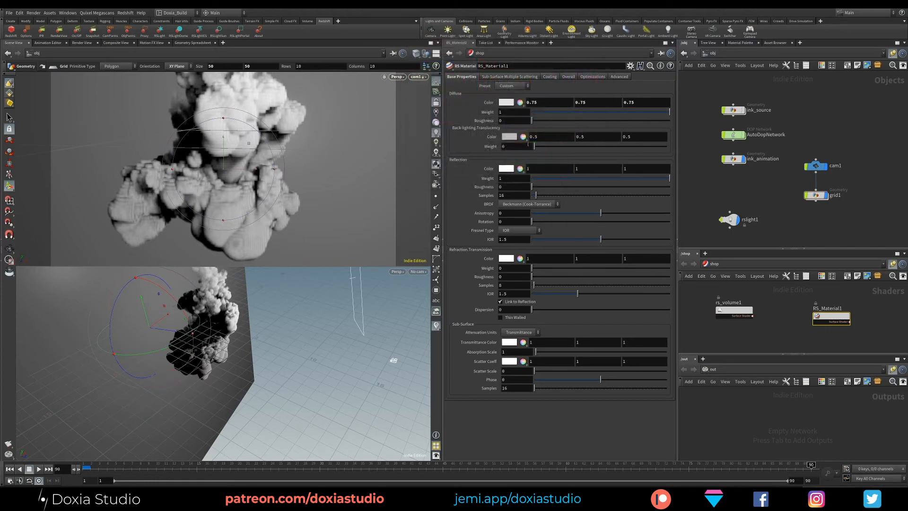
drag(538, 187, 559, 188)
Assign RS_Material1 as the render material of grid1
click(816, 197)
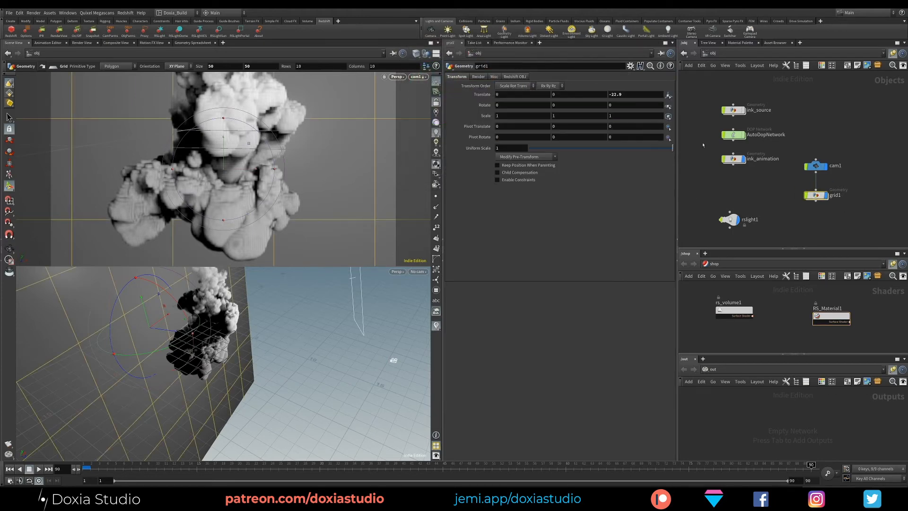
click(479, 77)
drag(831, 316, 581, 86)
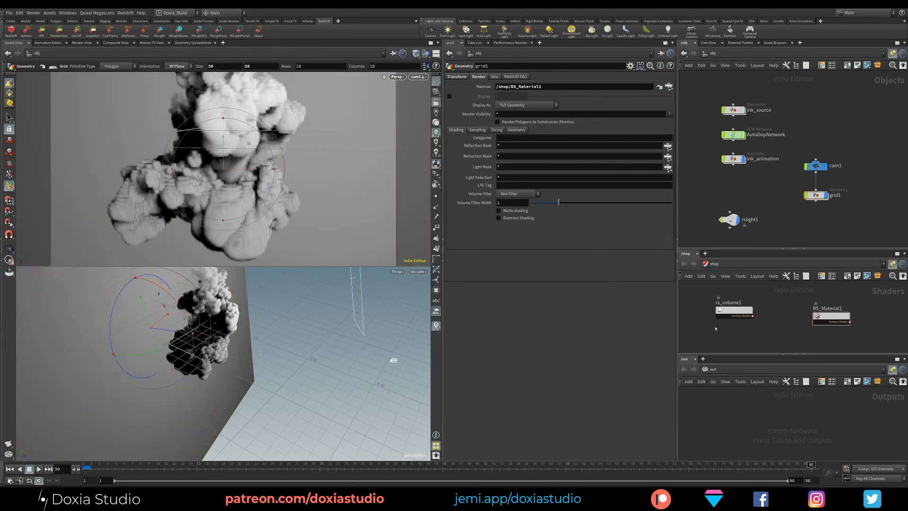
Create the Redshift ROP and IPR nodes in the out network and arrange them side by side
click(712, 370)
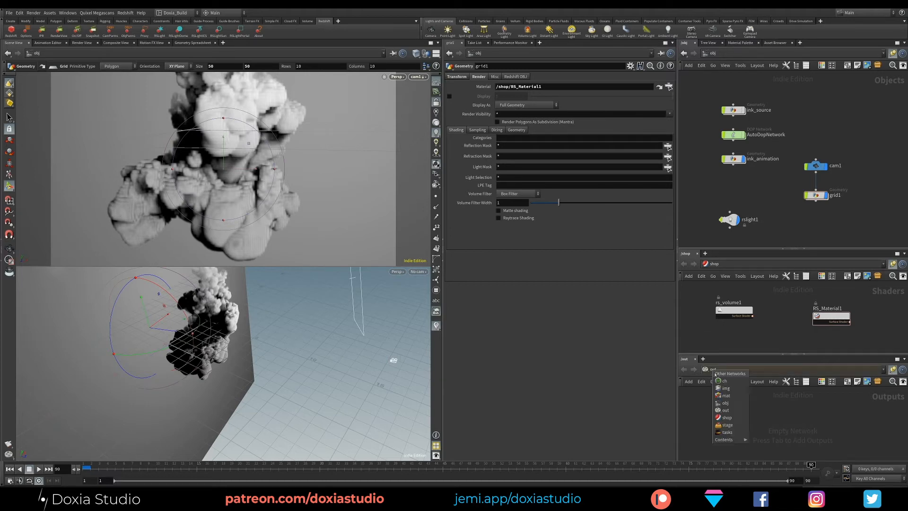
click(805, 423)
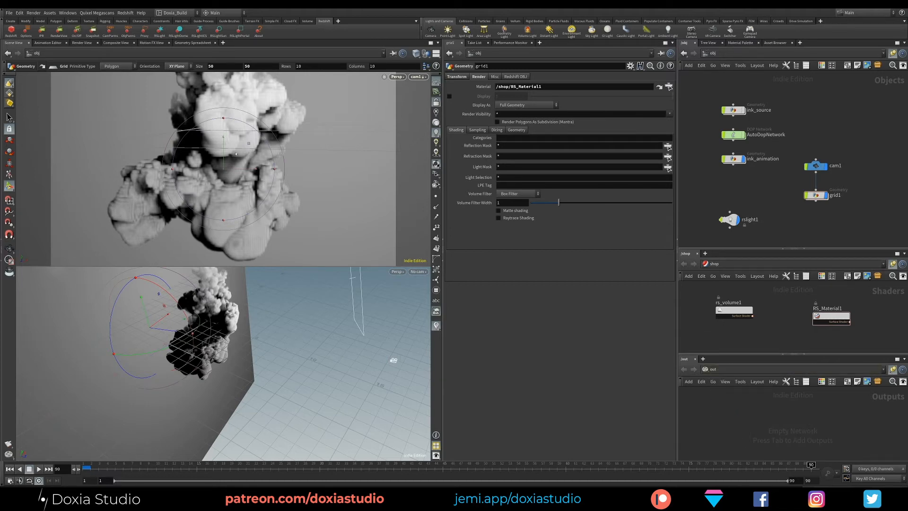
click(13, 34)
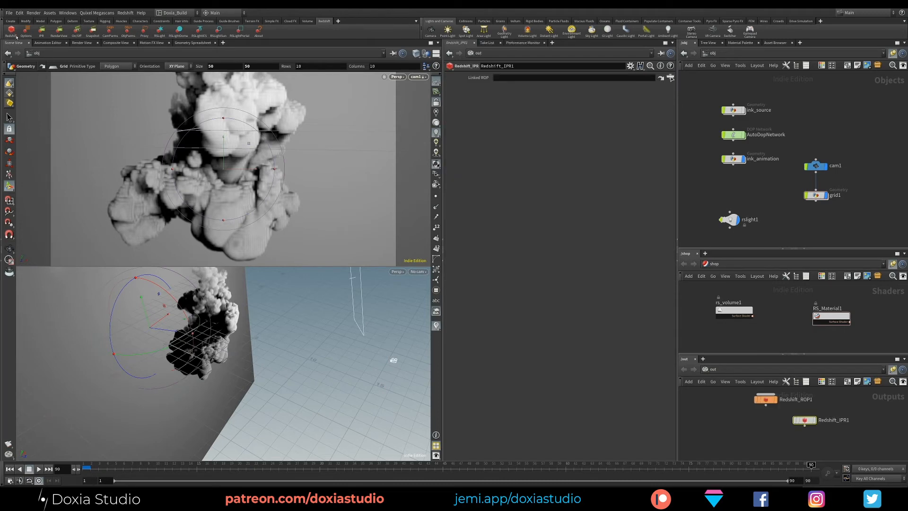
drag(769, 399, 740, 424)
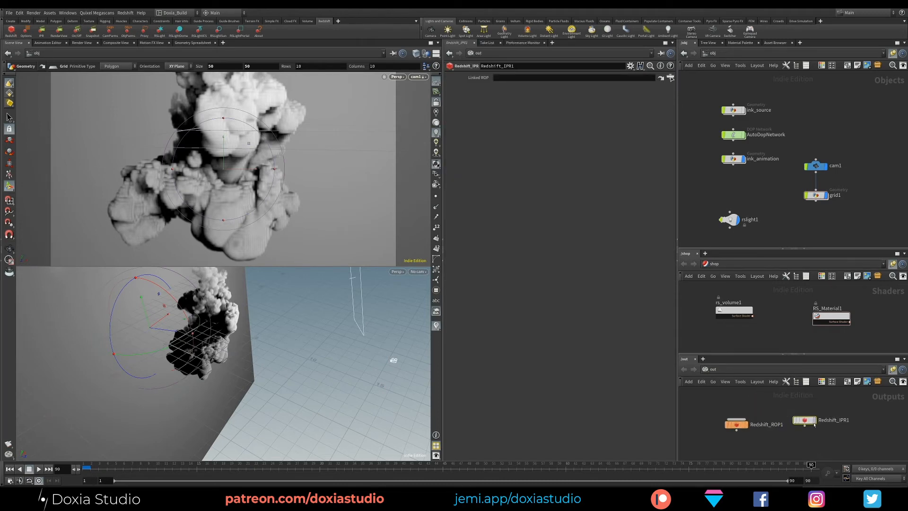
drag(813, 425, 825, 429)
Change the Redshift_ROP1 output file prefix extension to .jpg and set the image file format to JPG
click(736, 424)
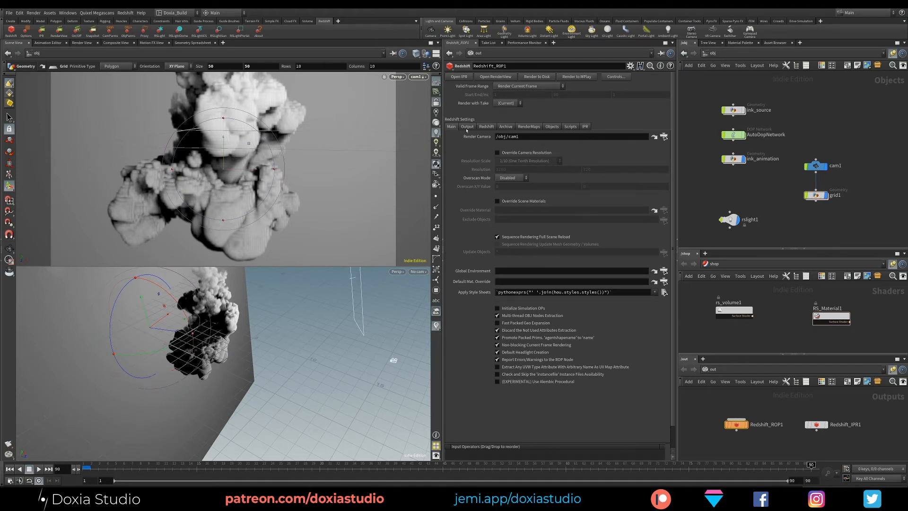
click(487, 127)
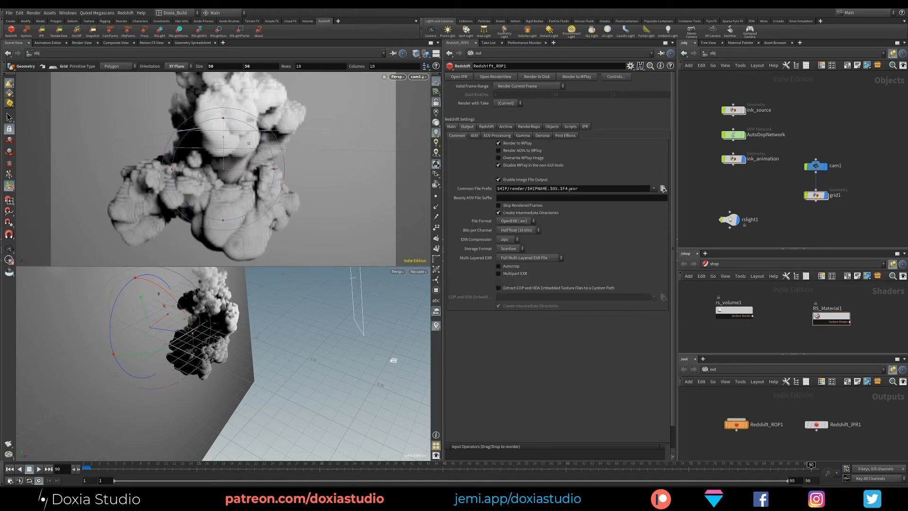
double_click(572, 189)
key(BackSpace)
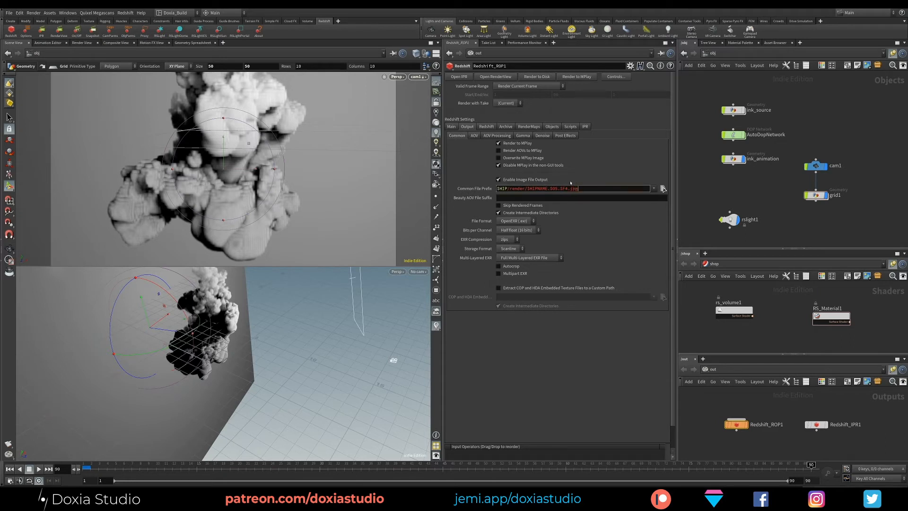
click(528, 222)
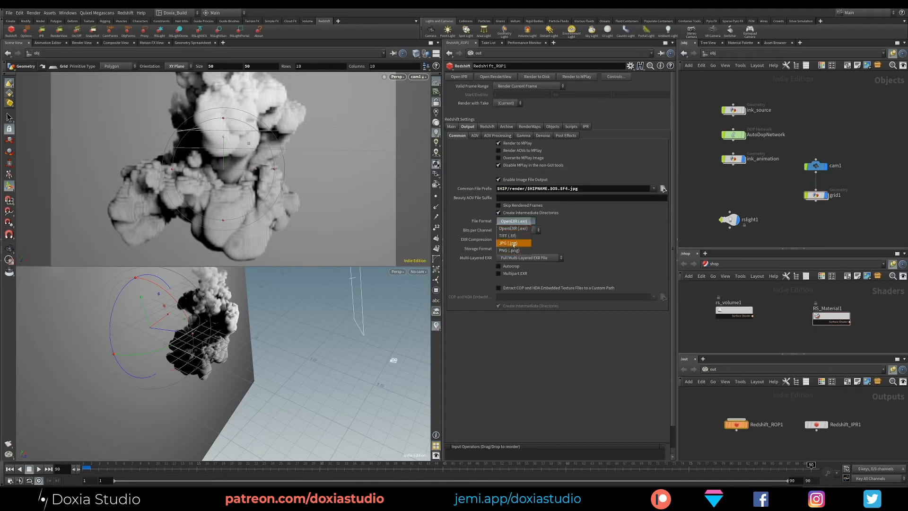
click(520, 247)
Set Redshift_ROP1's unified sampling to 8 minimum samples and 25 maximum samples
click(482, 128)
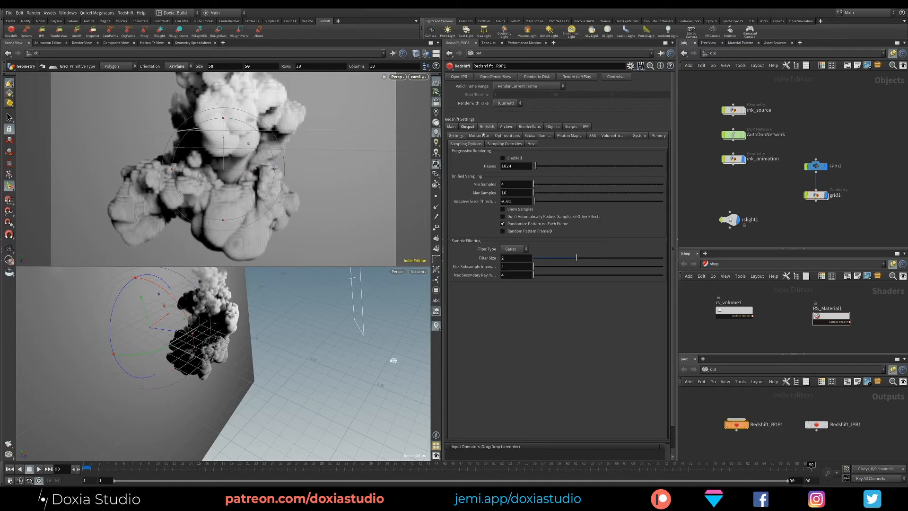
double_click(515, 184)
text(8)
double_click(507, 193)
text(25)
key(Return)
Set the primary GI engine of Redshift_ROP1 to Brute Force and the secondary to Irradiance Point Cloud
click(539, 136)
click(519, 153)
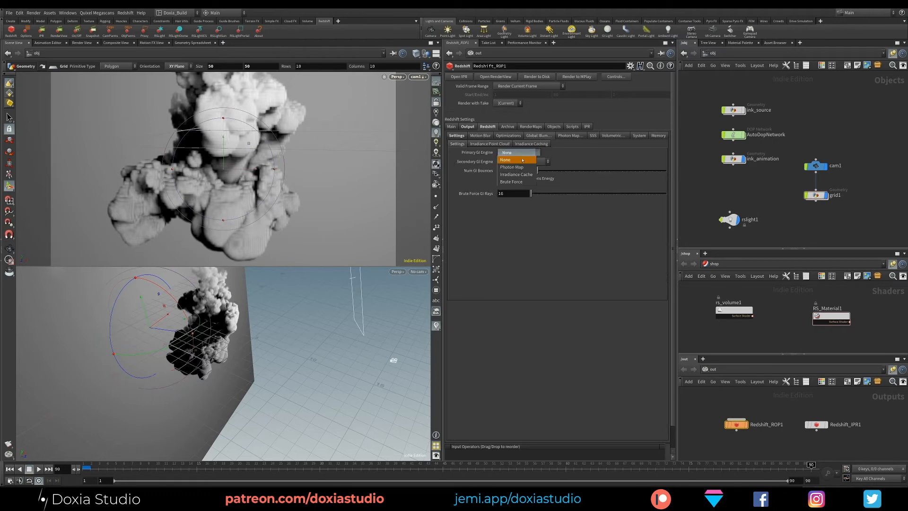
click(519, 182)
click(523, 162)
click(523, 183)
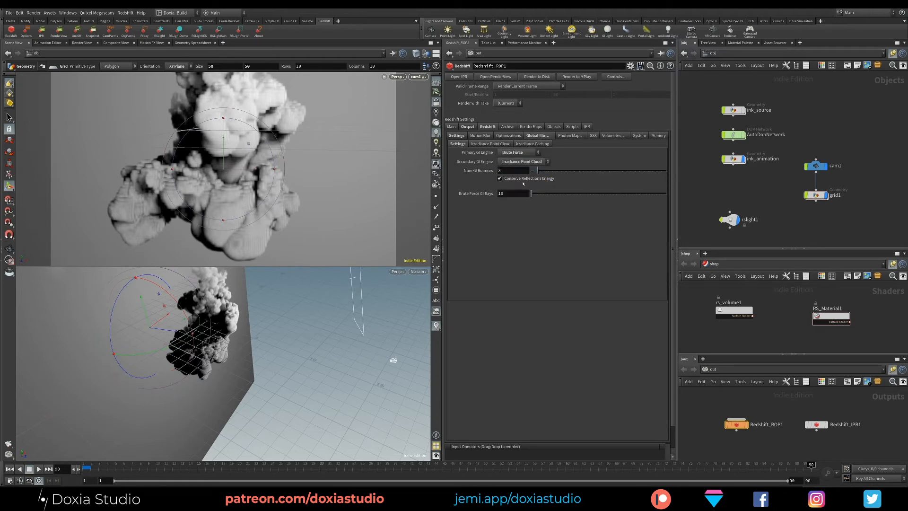
Set the number of GI bounces to 8 and the brute force GI rays to 1024
drag(504, 171, 495, 173)
text(8)
key(Tab)
text(1024)
key(Return)
Set the irradiance point cloud to 32 samples per pixel and a filter size of 4
click(511, 144)
double_click(509, 197)
text(32)
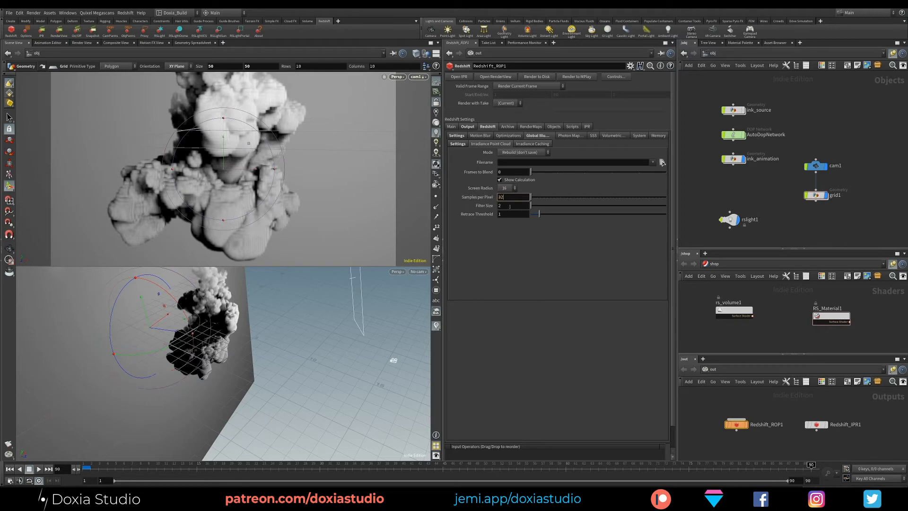
key(Tab)
key(Return)
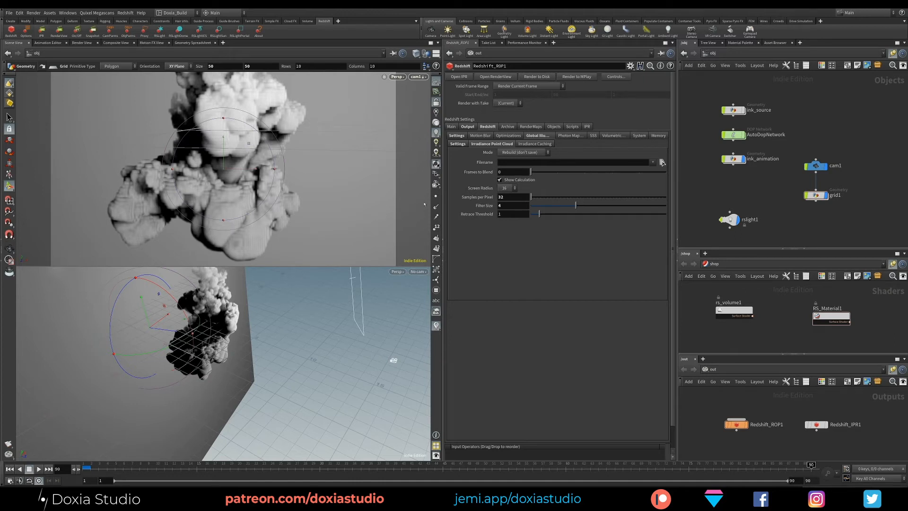
Start the Redshift IPR preview, place its MPlay window over the camera viewport and keep it always on top
click(216, 223)
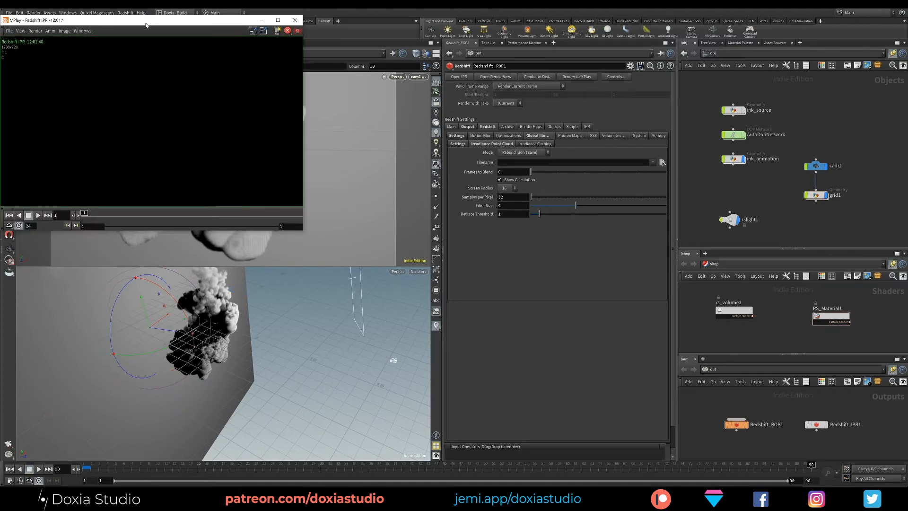
drag(155, 25, 230, 57)
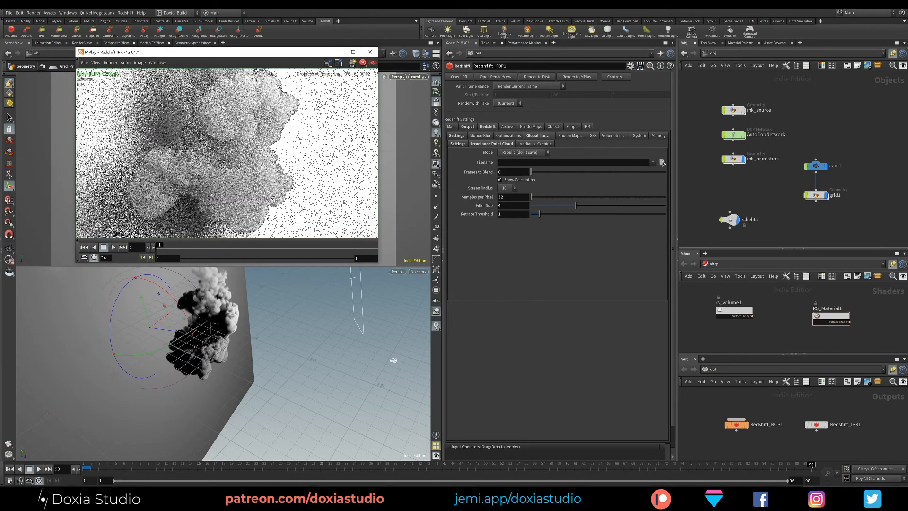
right_click(215, 55)
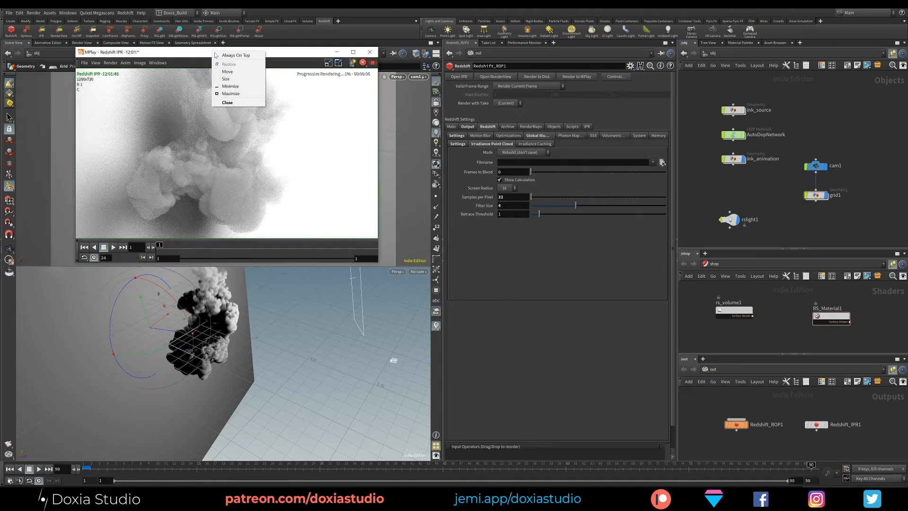
click(227, 71)
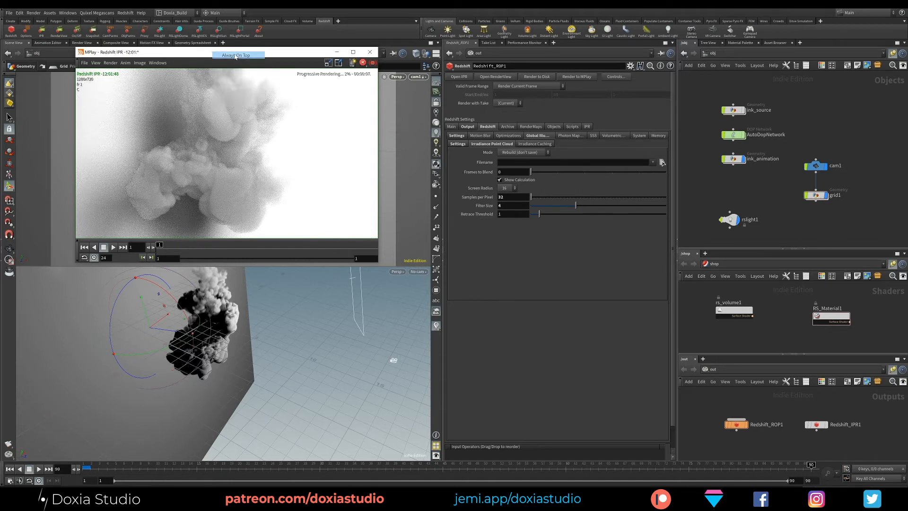
click(228, 165)
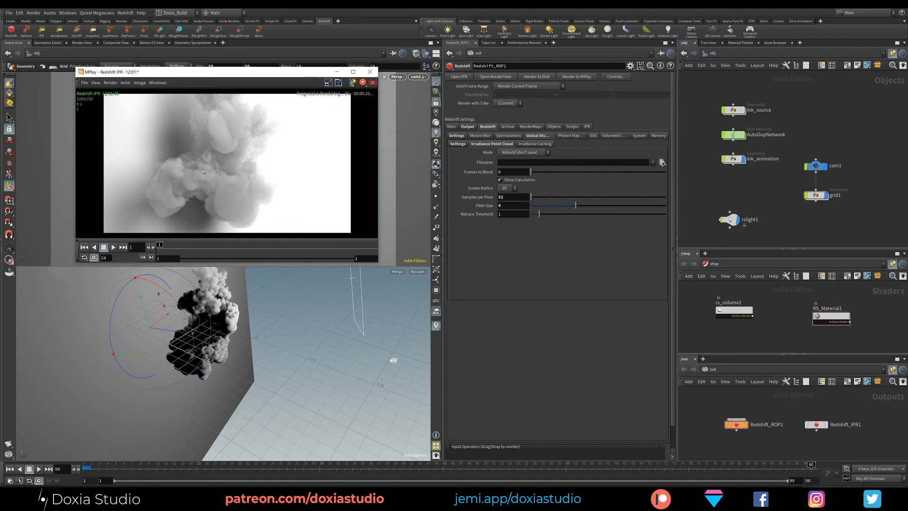
Set the intensity multiplier of rslight1 to 5
middle_drag(766, 187, 758, 191)
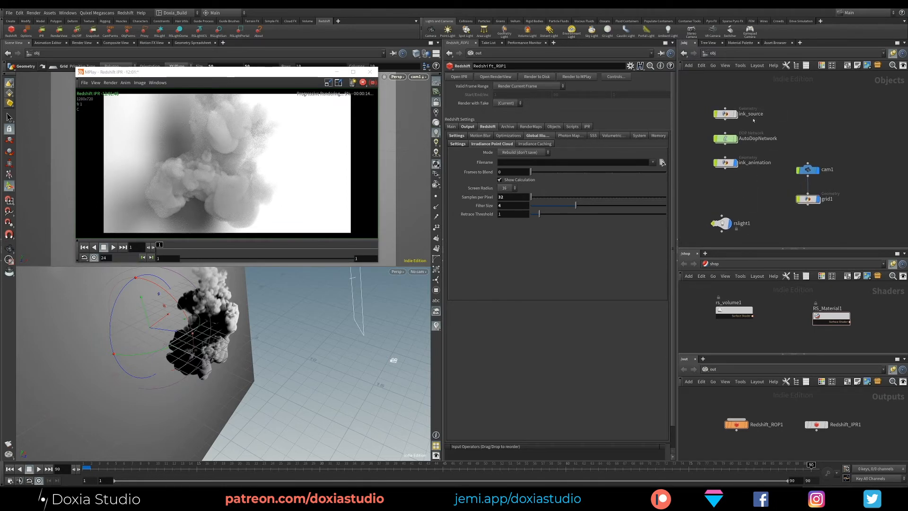
click(721, 224)
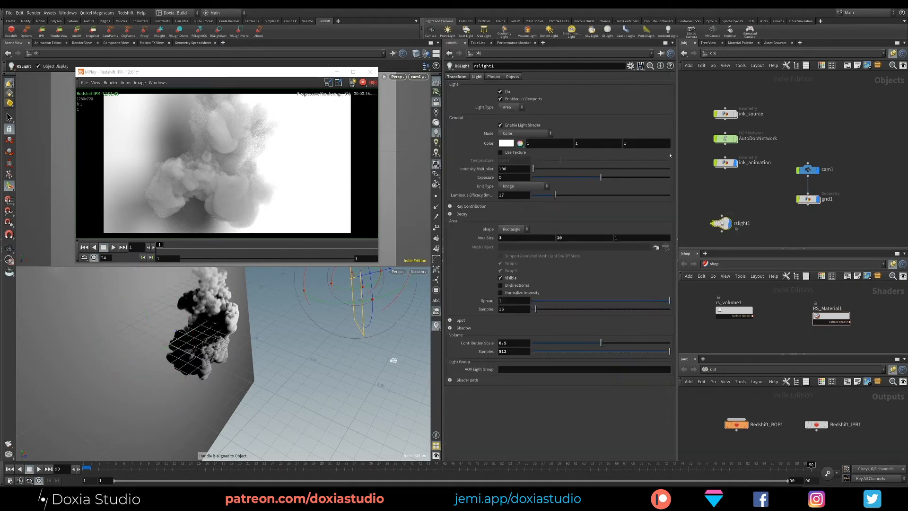
double_click(516, 170)
text(5)
key(Return)
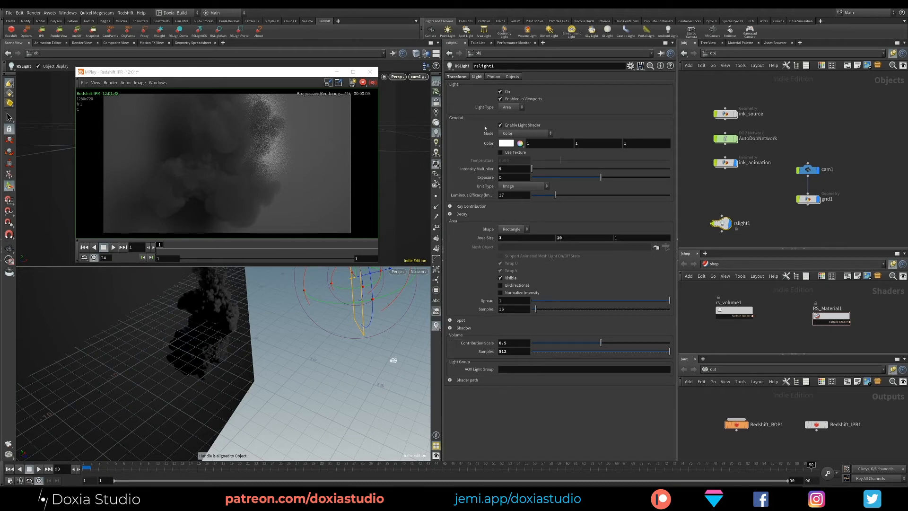
Set rslight1's specular ray contribution scale to 0 and raise its intensity multiplier to 50
click(451, 208)
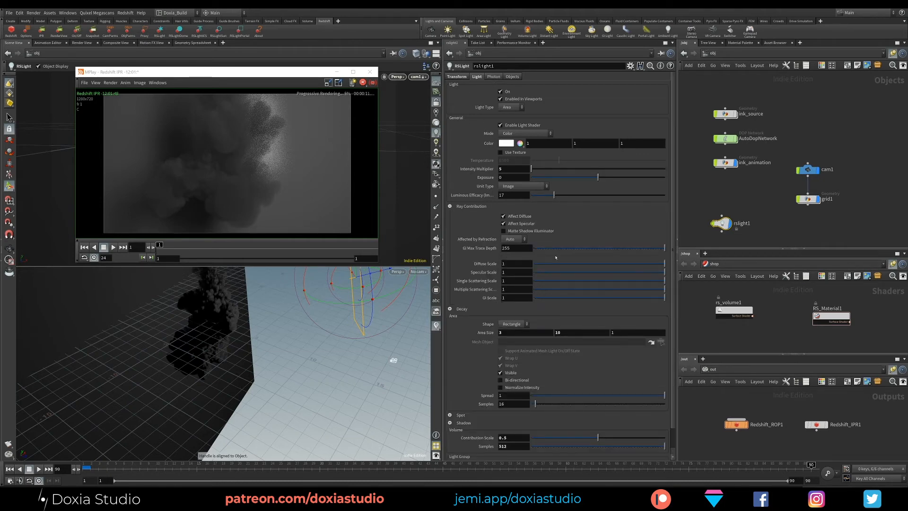
drag(547, 273, 528, 275)
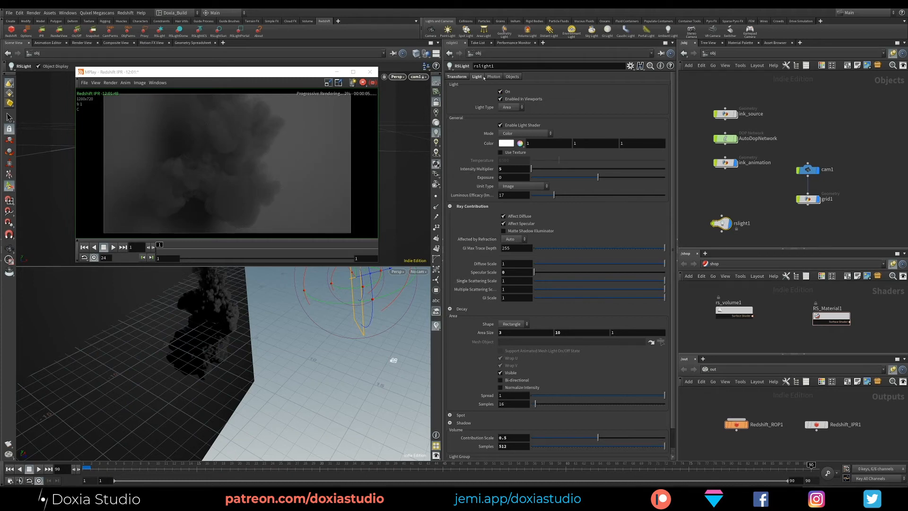
click(509, 169)
text(25)
key(Return)
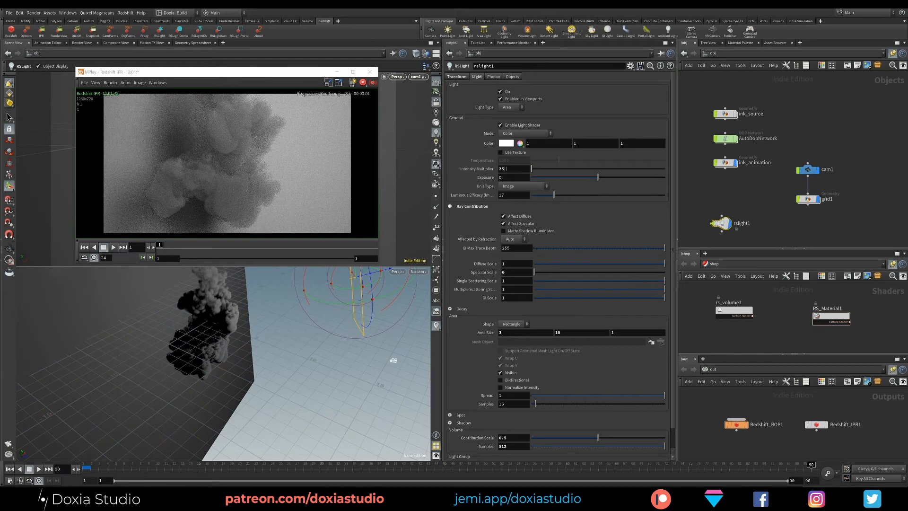
drag(509, 171, 495, 175)
text(50)
key(Return)
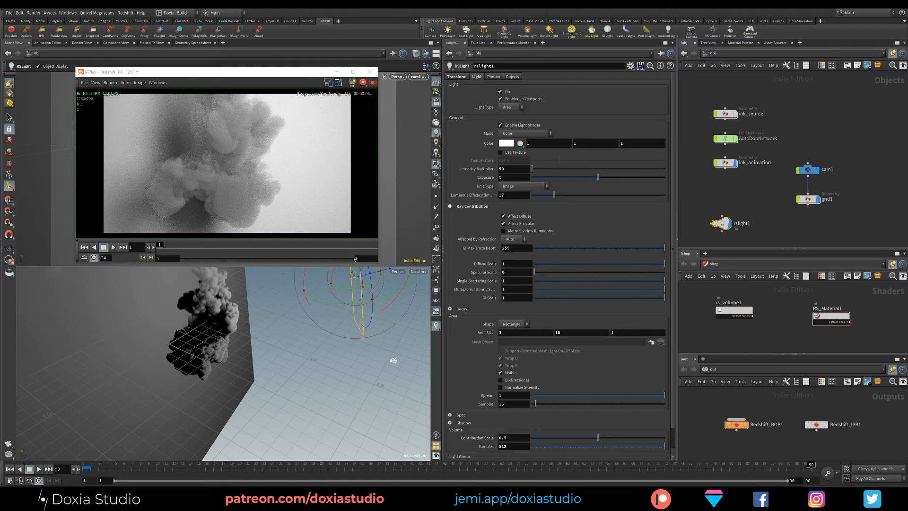
Rename the rs_volume1 shader node to ink_material_volume
click(734, 311)
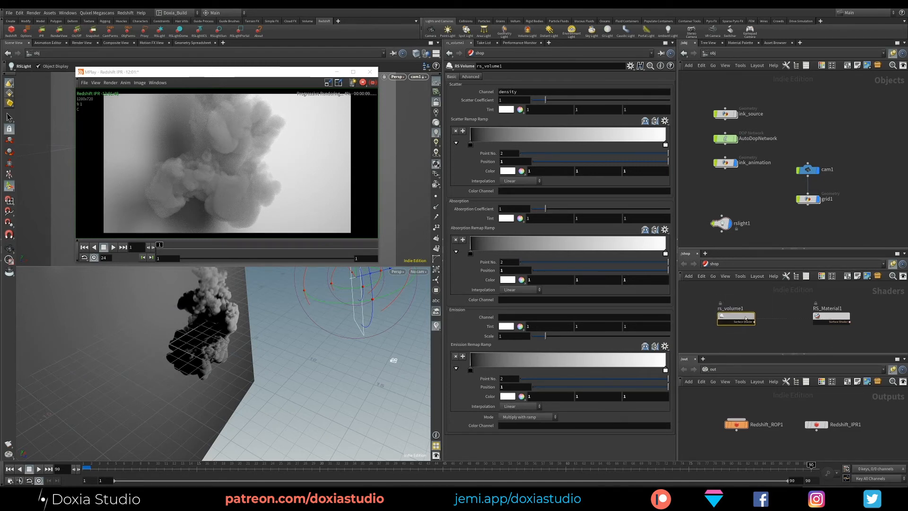
drag(726, 315, 729, 318)
double_click(732, 305)
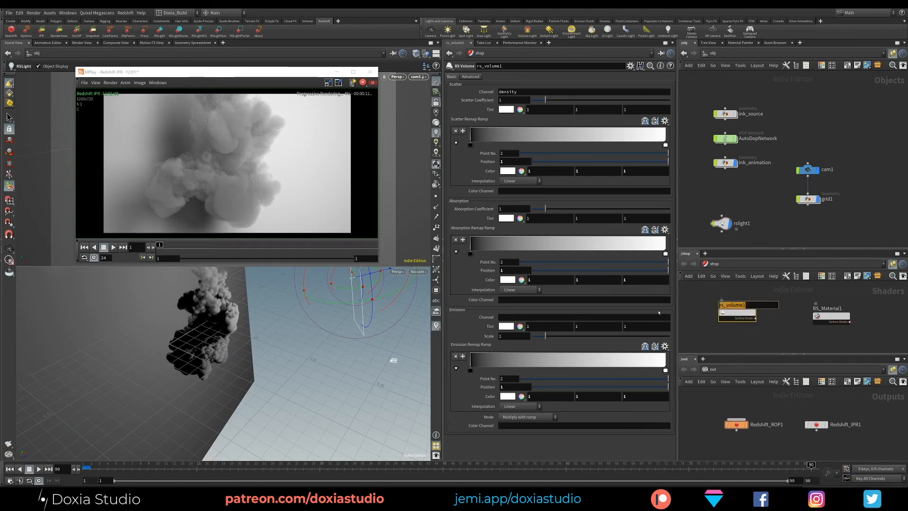
text(ink_material_)
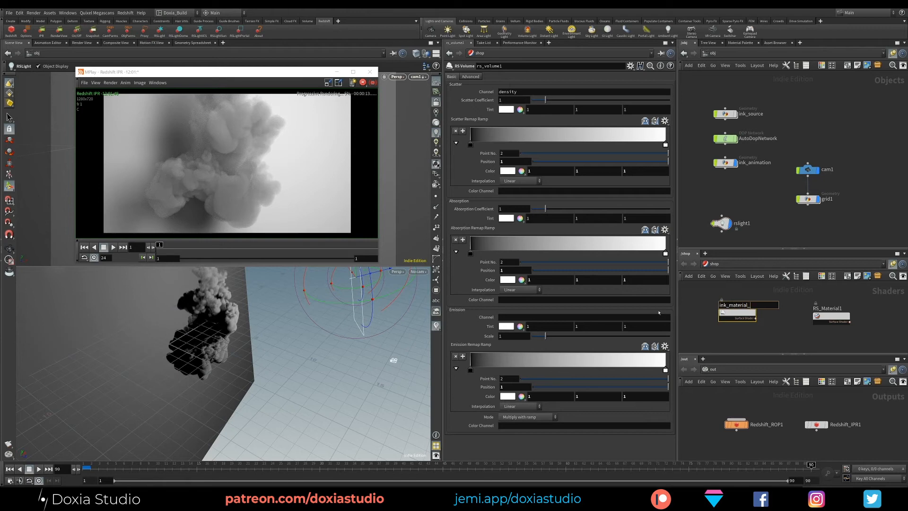
text(volume)
key(Return)
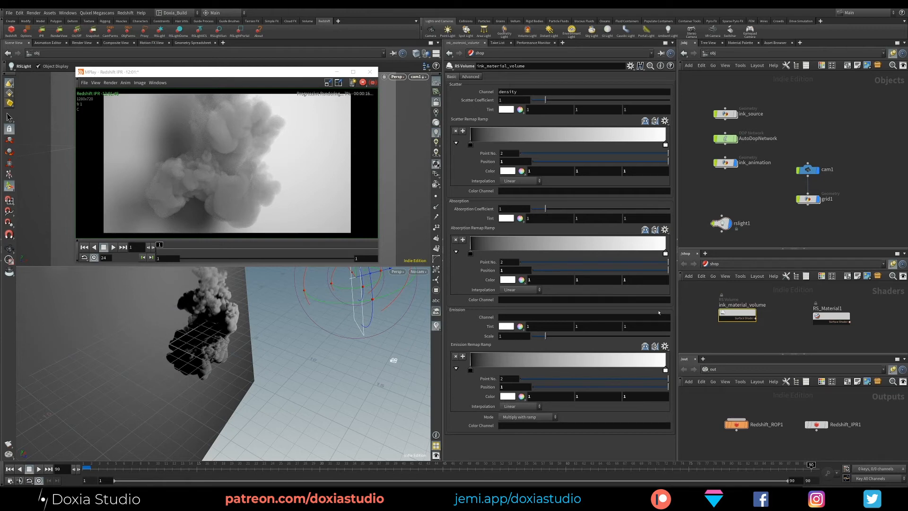
Shift the ink volume shader node slightly aside and rename RS_Material1 to BG_mat
drag(780, 294, 699, 344)
click(843, 309)
drag(844, 308, 685, 312)
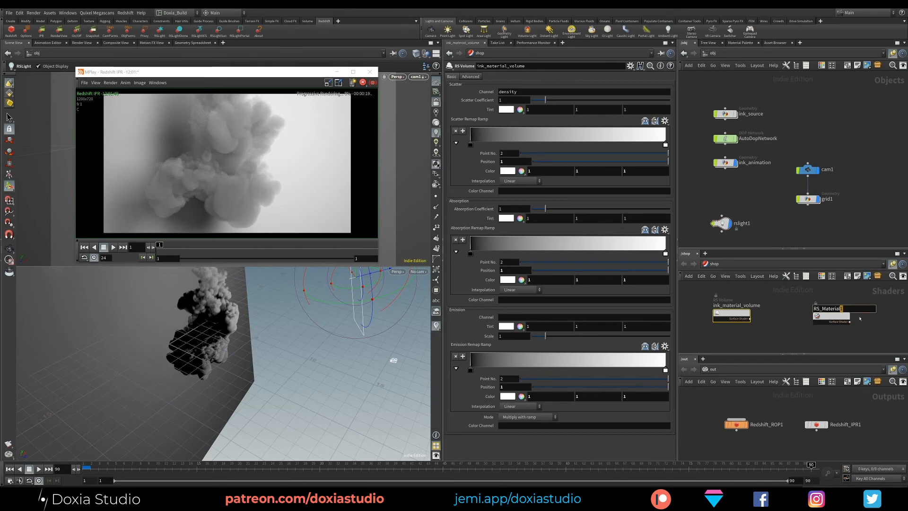
click(787, 312)
click(841, 308)
text(BG_mat)
key(Return)
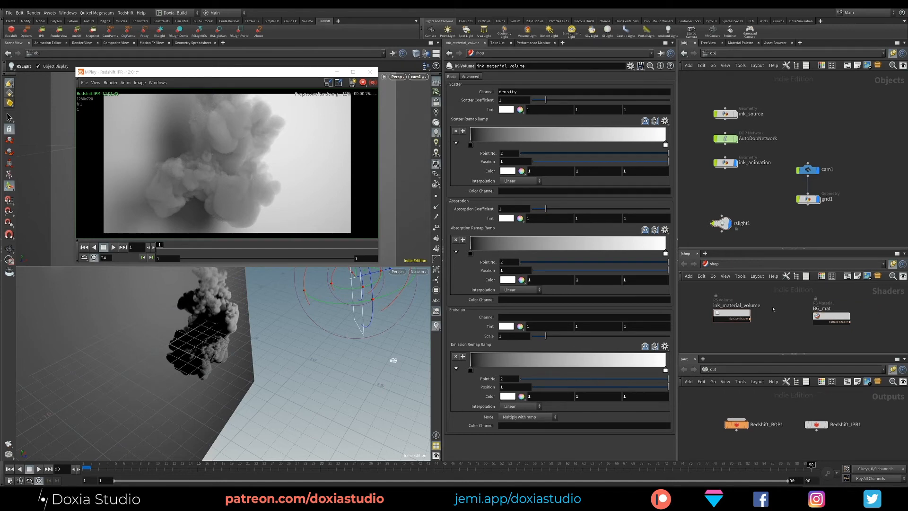
Try a scatter coefficient of 25 on ink_material_volume and set it back to 1
click(731, 315)
click(509, 209)
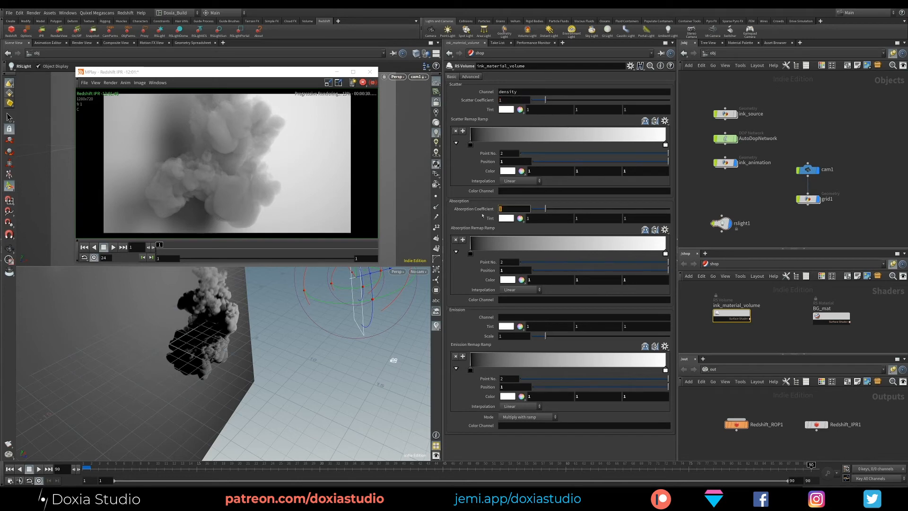
click(510, 100)
text(25)
key(Return)
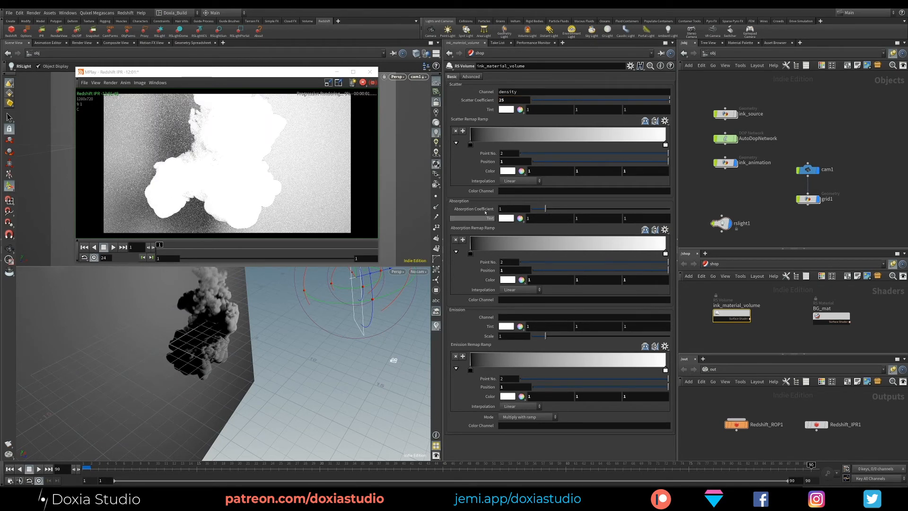
click(506, 209)
drag(511, 99, 487, 101)
text(1)
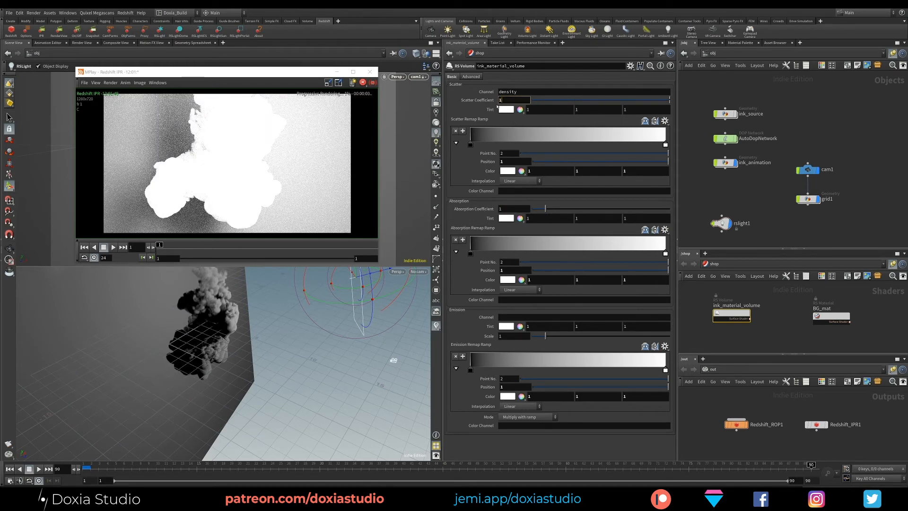
key(Return)
Set both the absorption coefficient and the scatter coefficient of ink_material_volume to 30
drag(509, 209, 486, 209)
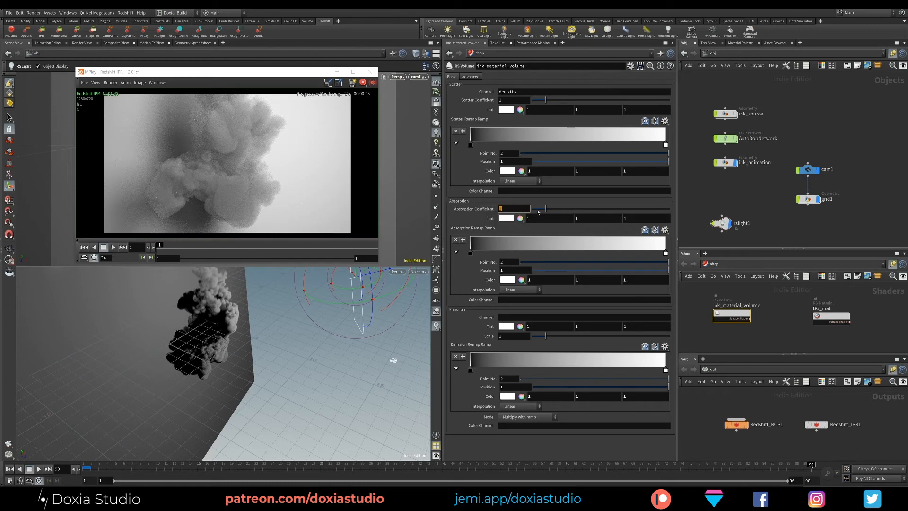
text(0)
key(Return)
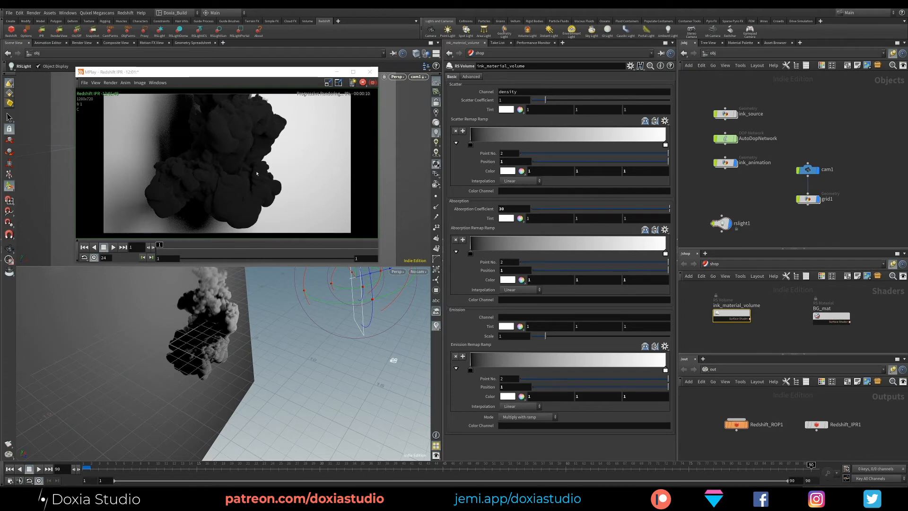
double_click(509, 100)
text(1)
text(0)
key(Return)
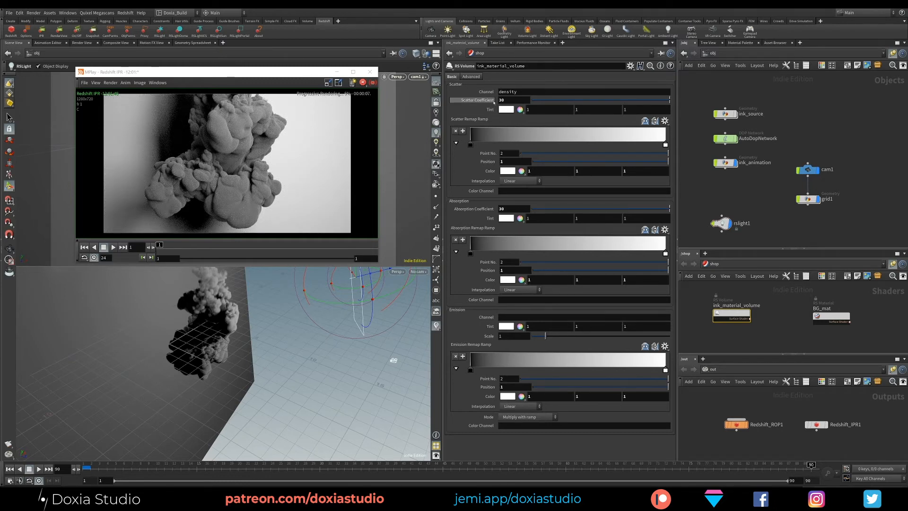
Lower the absorption coefficient of ink_material_volume to 25
click(504, 99)
click(512, 208)
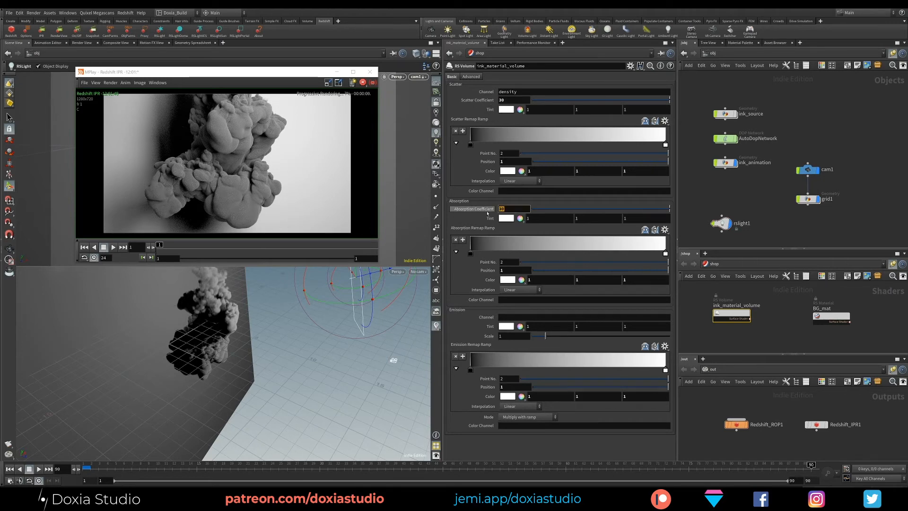
text(25)
key(Return)
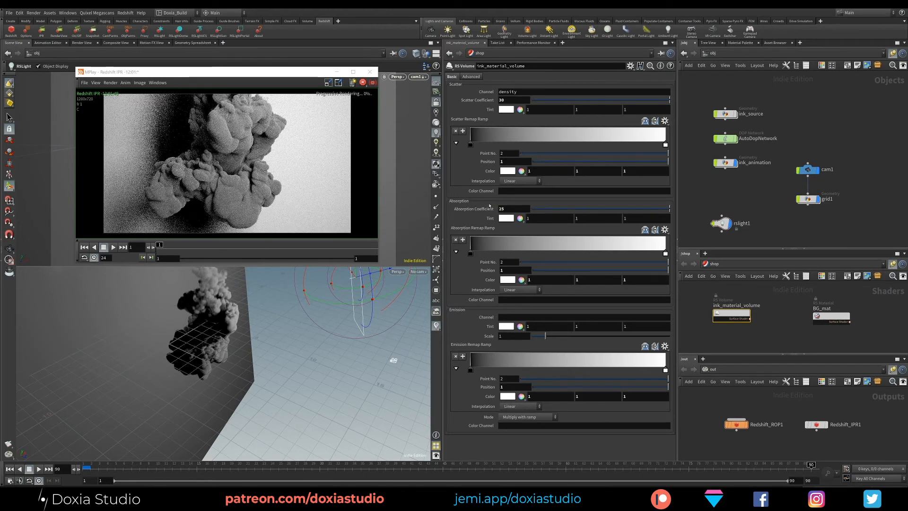
Set the absorption coefficient of ink_material_volume to 20, try 10, and undo that last change
text(20)
drag(507, 208, 490, 213)
key(Return)
text(10)
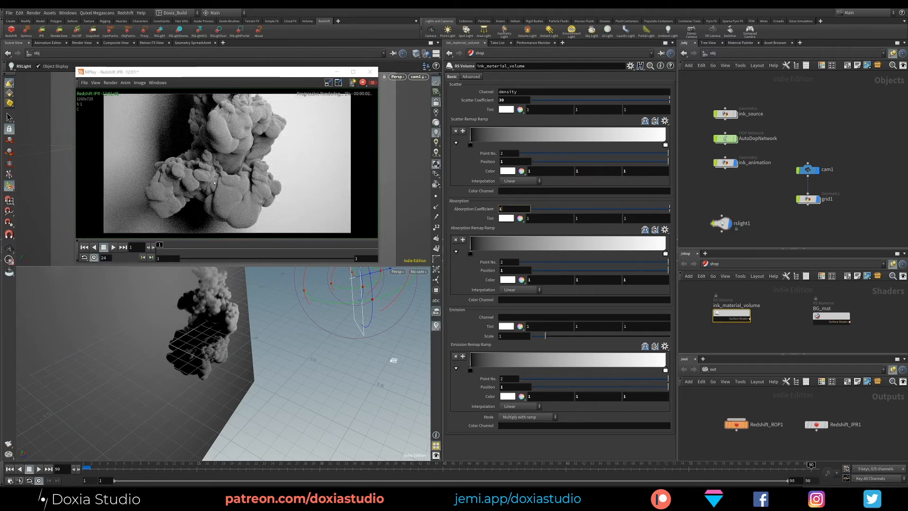
key(Return)
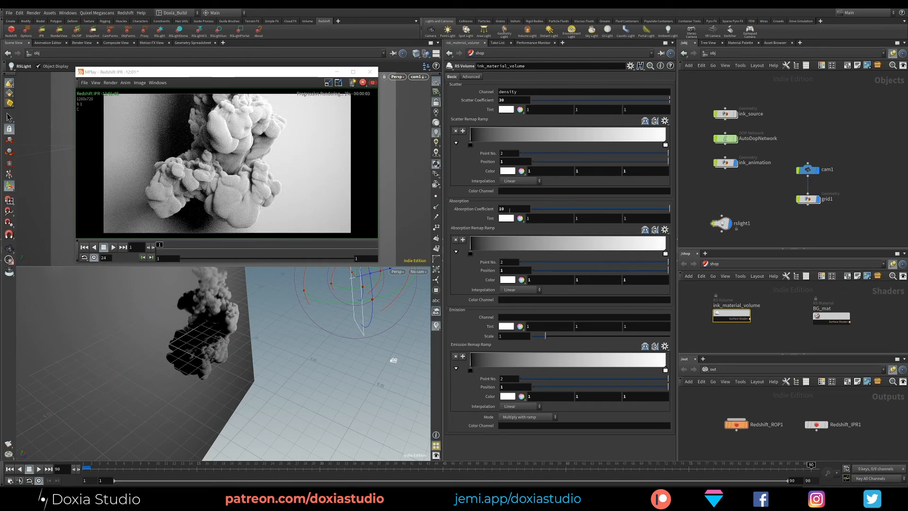
key(ctrl+z)
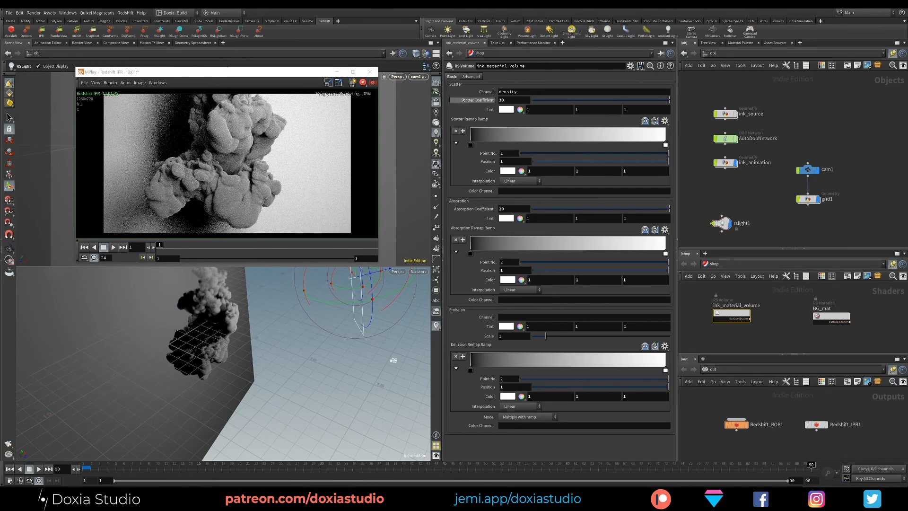
Raise the scatter coefficient of ink_material_volume to 40
drag(508, 100, 484, 102)
text(40)
key(Return)
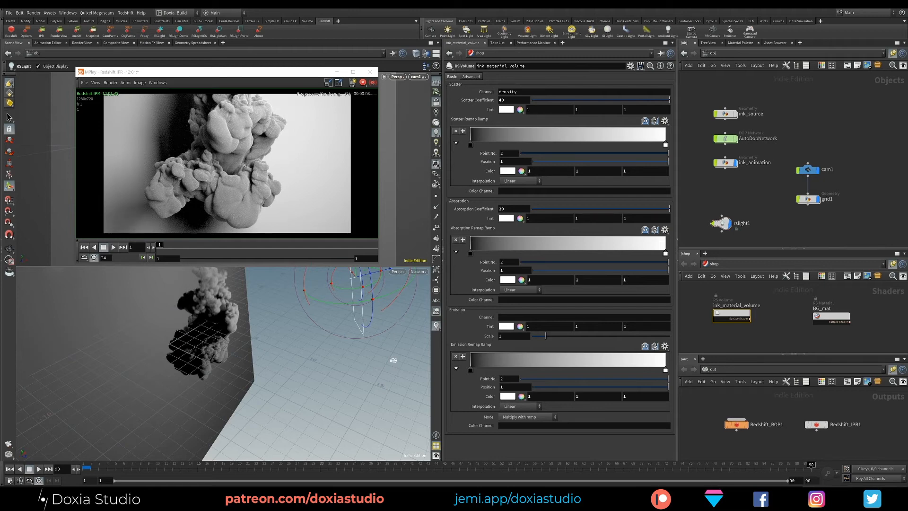
Try several saturated scatter tints on ink_material_volume, including dark blue, yellow and red, and settle on bright blue 007FFF
click(510, 111)
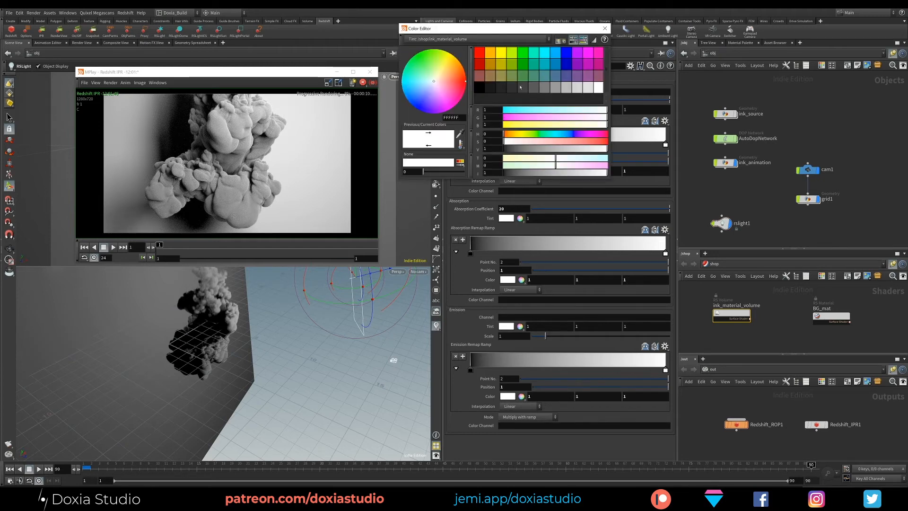
click(555, 53)
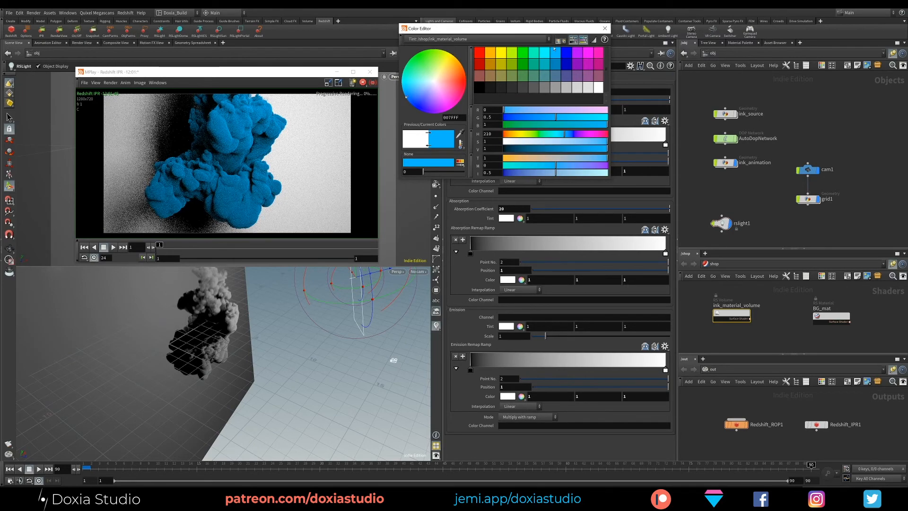
click(565, 54)
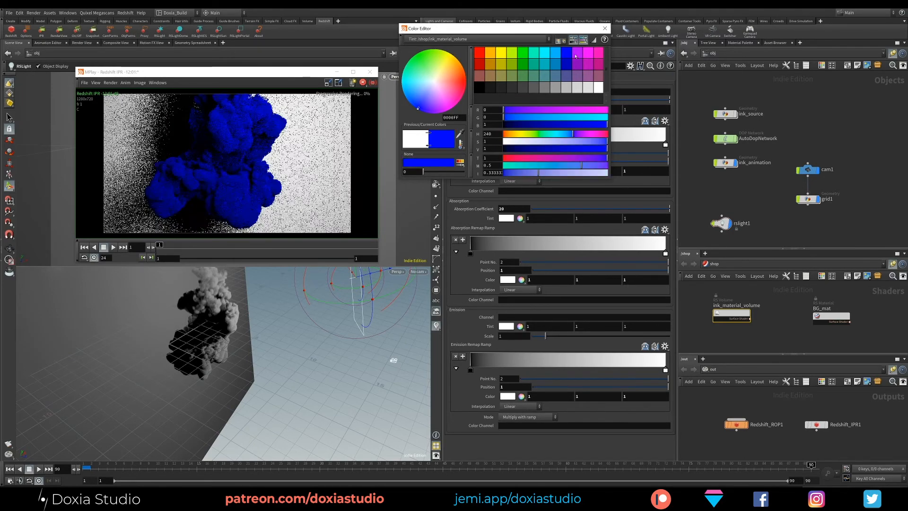
click(588, 53)
click(500, 52)
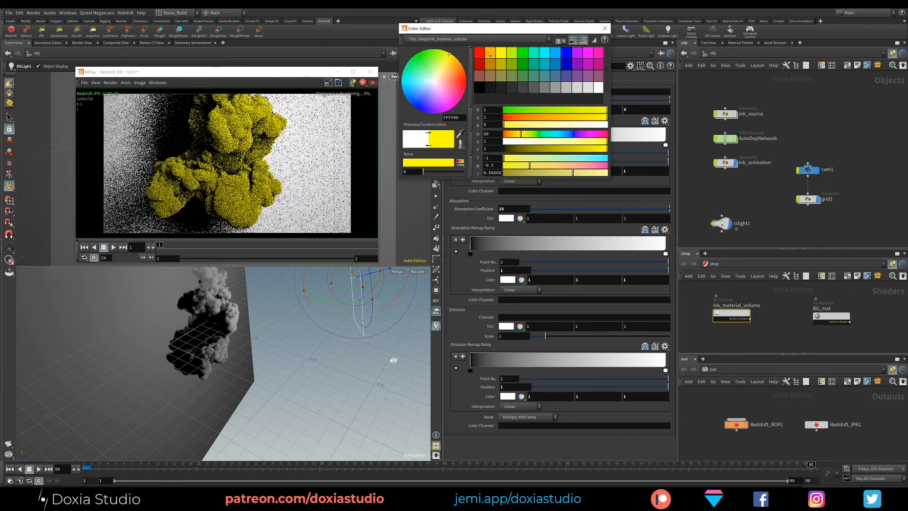
click(480, 53)
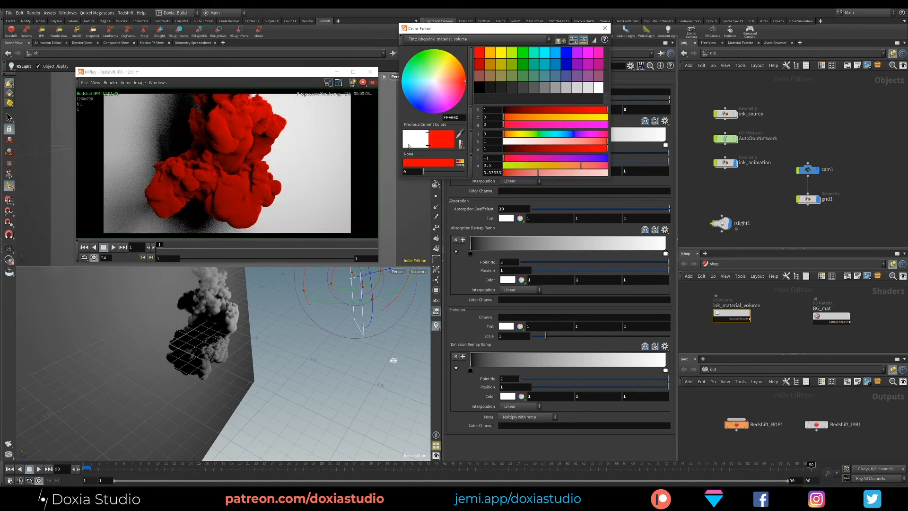
click(545, 53)
click(555, 53)
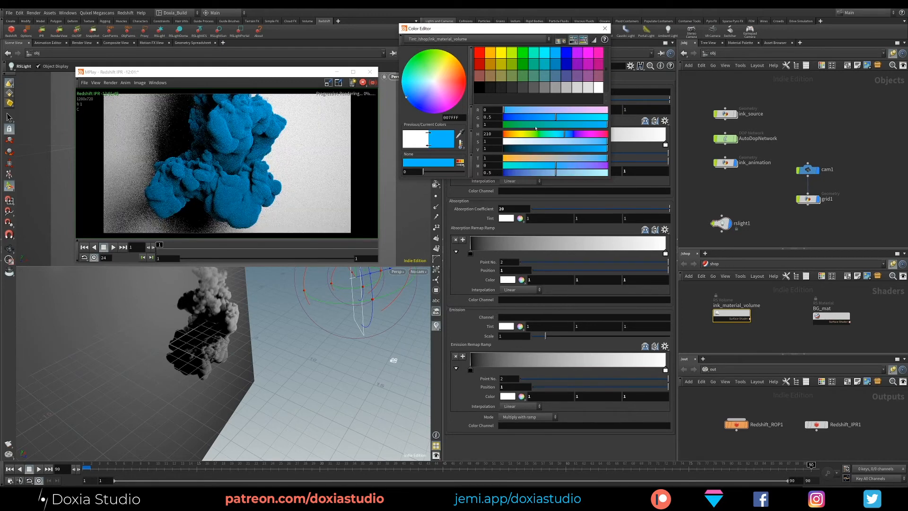
click(605, 29)
Set the scatter coefficient of ink_material_volume to 25 and its absorption coefficient to 10
double_click(512, 100)
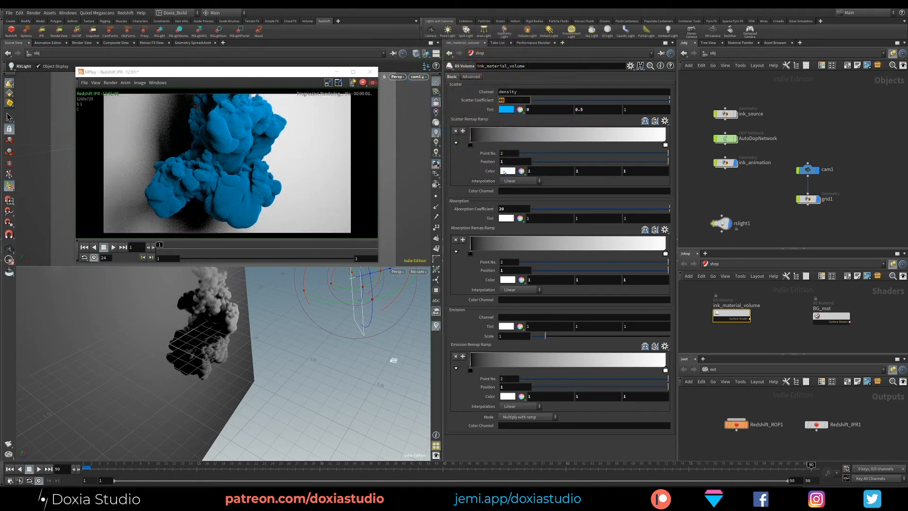
text(25)
key(Tab)
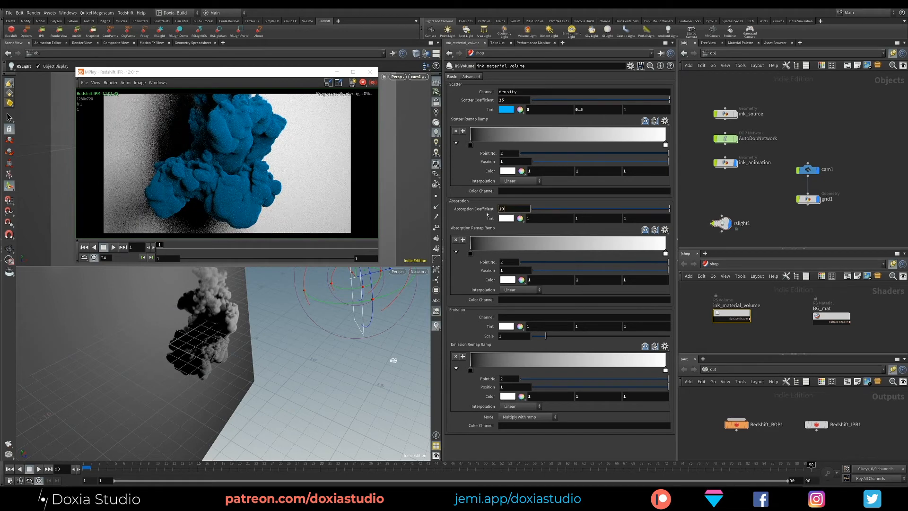
text(10)
key(Return)
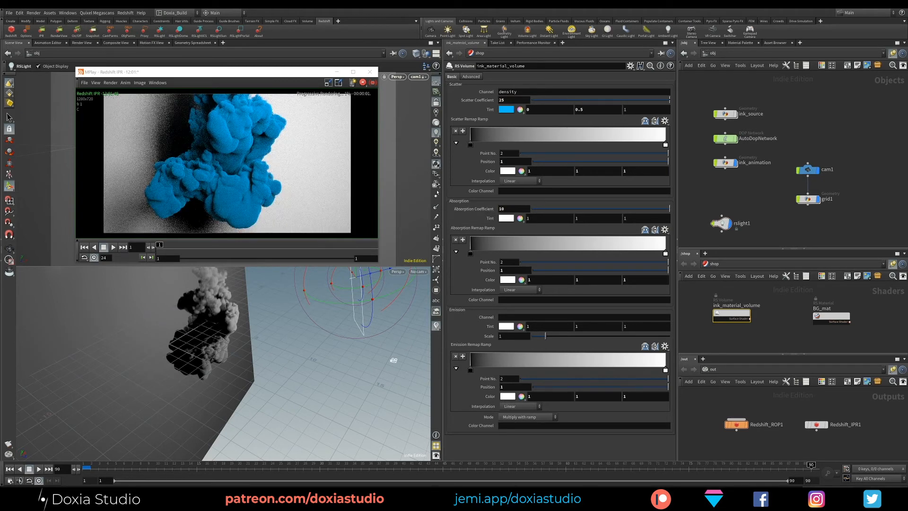
Push the background grid1 farther back by setting its Z translation to -30
click(807, 199)
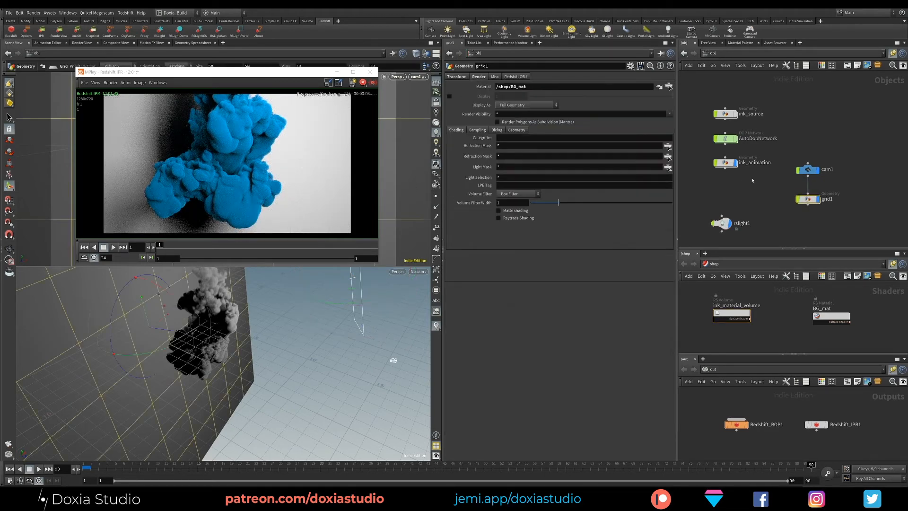
click(458, 76)
click(626, 95)
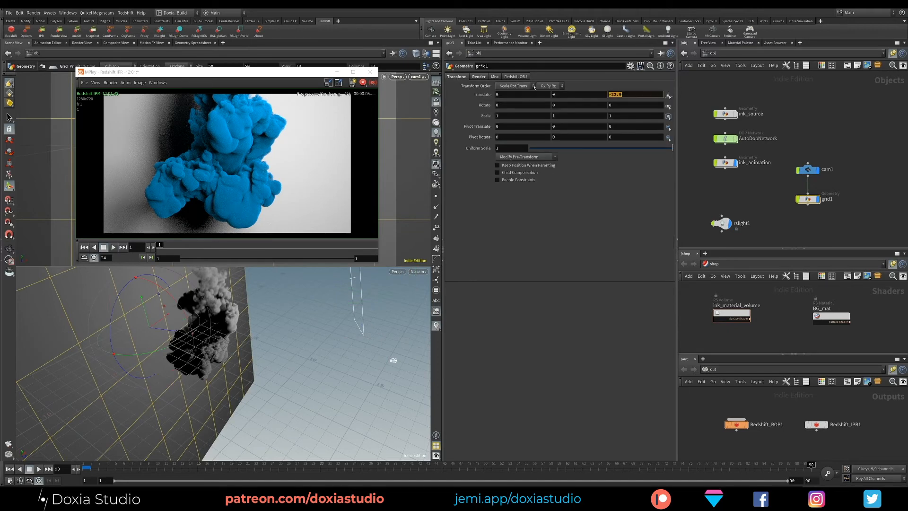
text(-30)
key(Return)
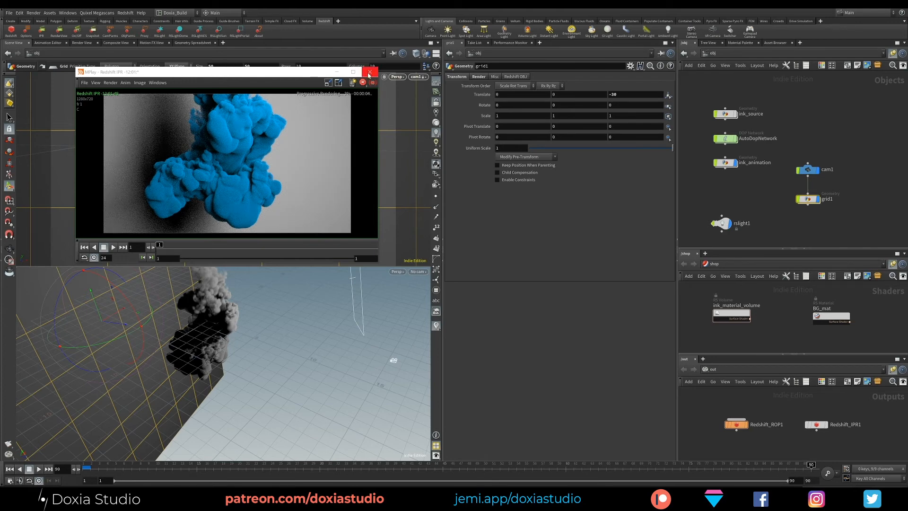
Move the IPR render window clear of the camera view and reframe the ink plume through cam1
drag(283, 72, 278, 288)
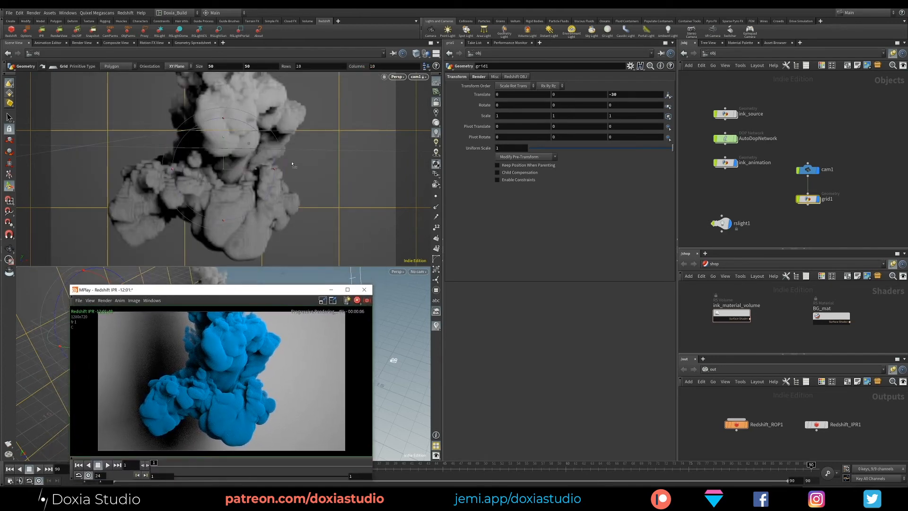
alt+drag(297, 169, 268, 183)
middle_drag(250, 184, 245, 195)
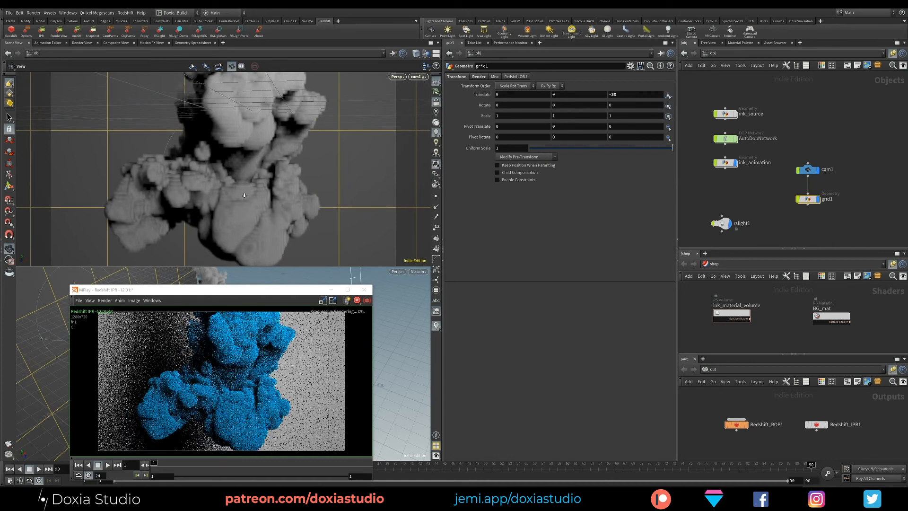
right_drag(238, 182, 210, 213)
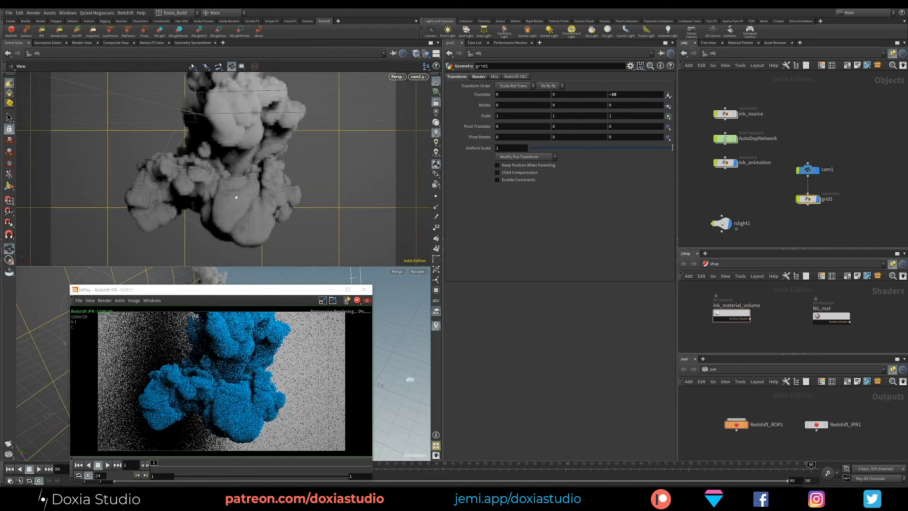
middle_drag(233, 196, 212, 207)
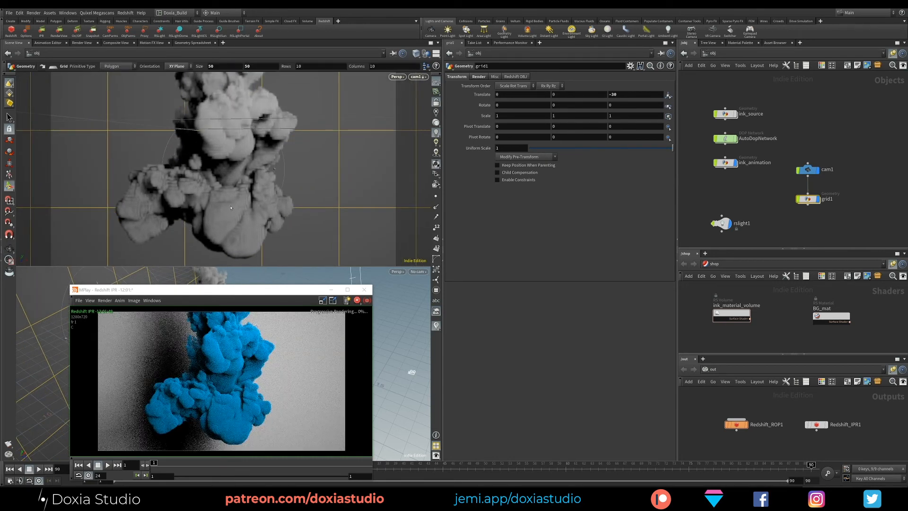
key(Return)
Set the Z translation of grid1 to -50
drag(624, 94, 564, 98)
text(-50)
key(Return)
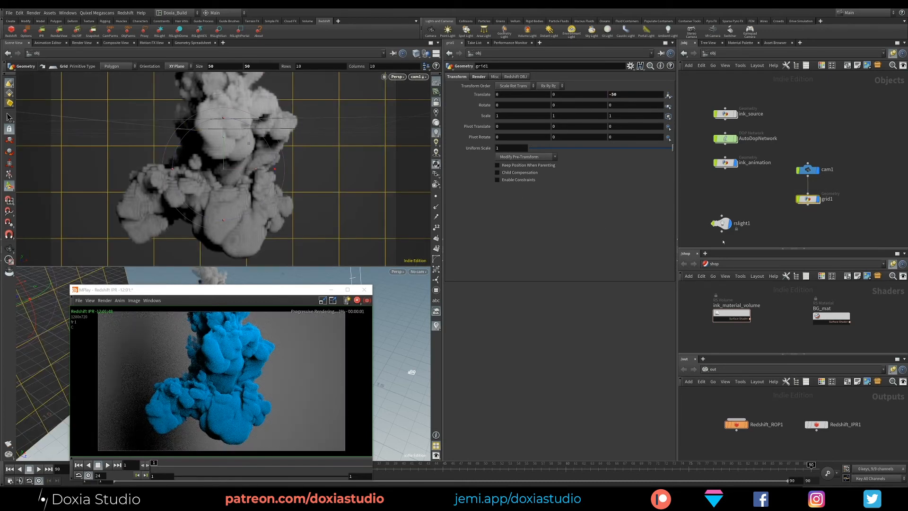
Select rslight1 and set its intensity multiplier to 100
drag(761, 209, 713, 236)
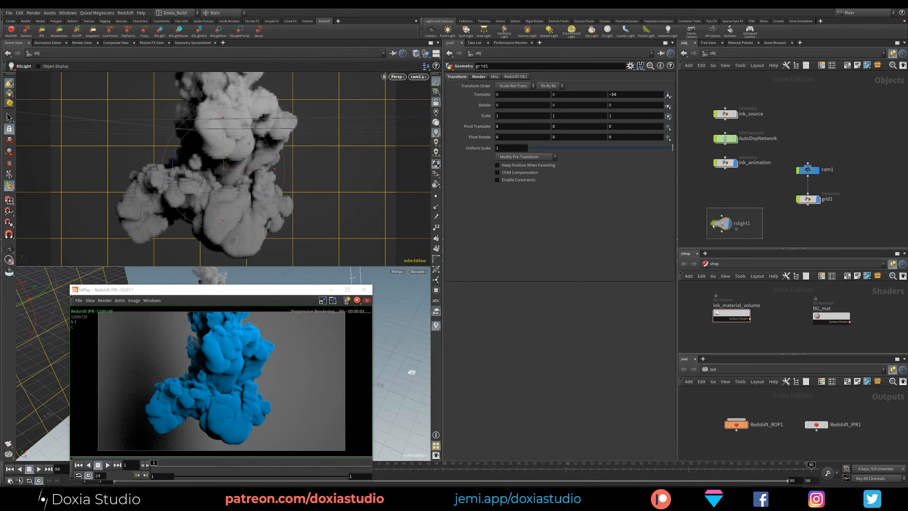
drag(510, 169, 482, 173)
text(100)
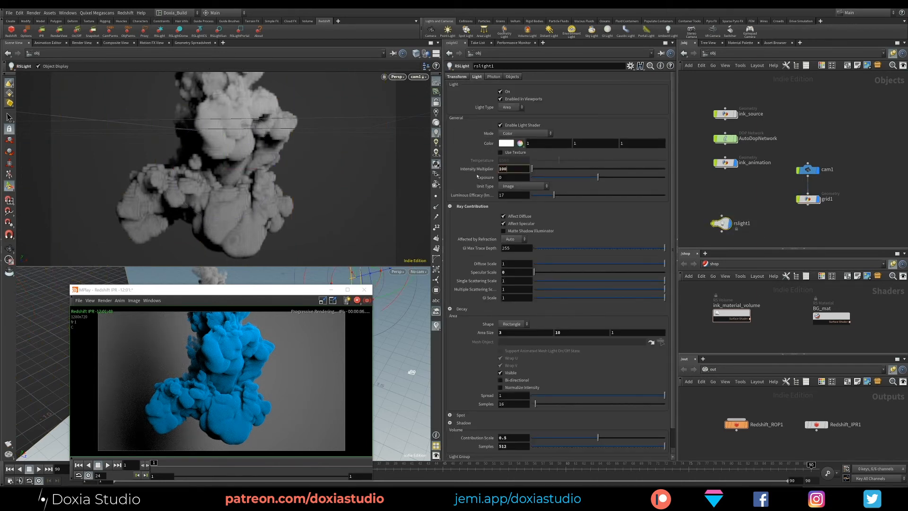
key(Return)
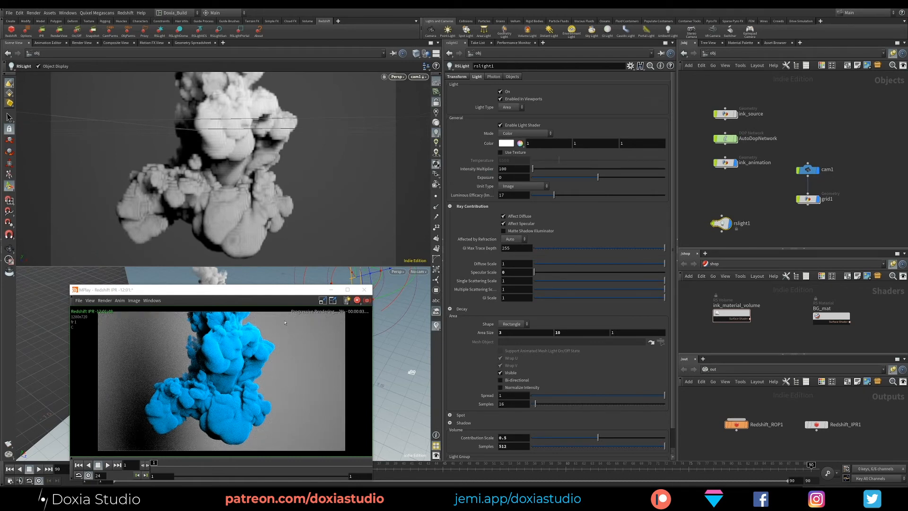
Change the diffuse color of BG_mat to pure white (FFFFFF)
click(831, 316)
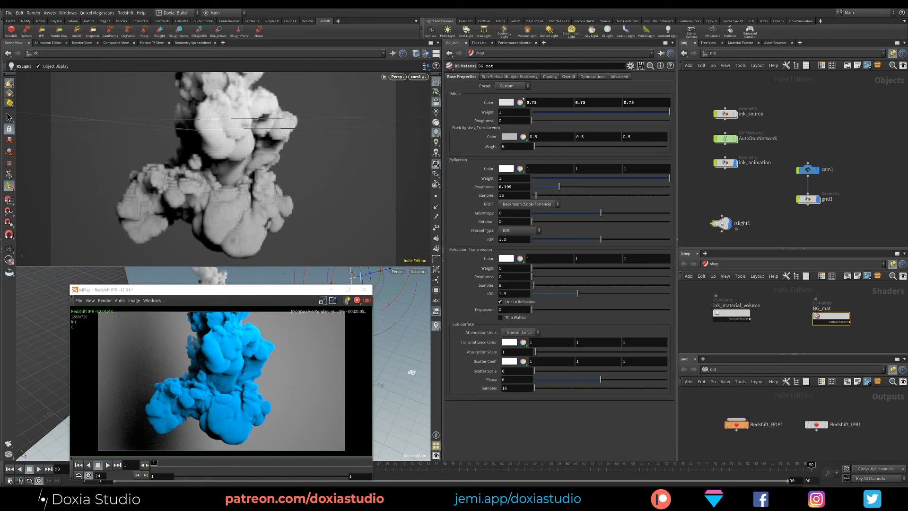
click(520, 102)
click(599, 77)
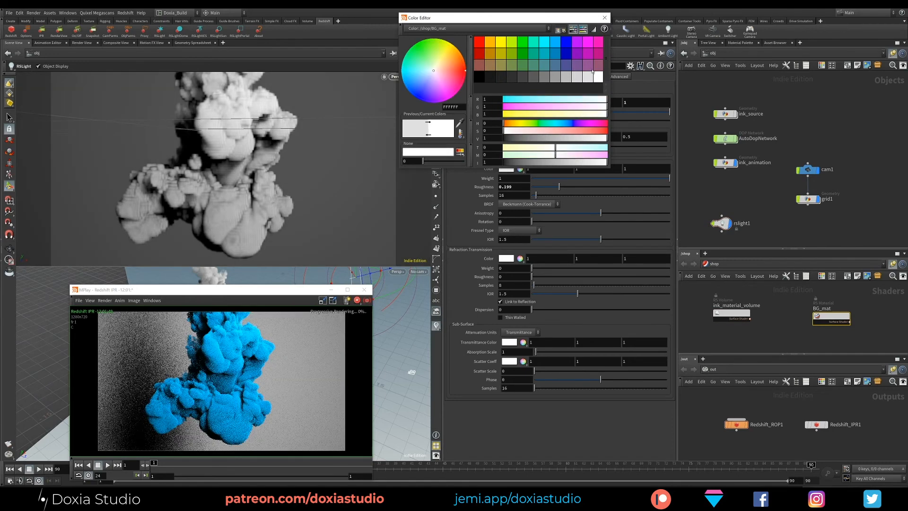
click(605, 18)
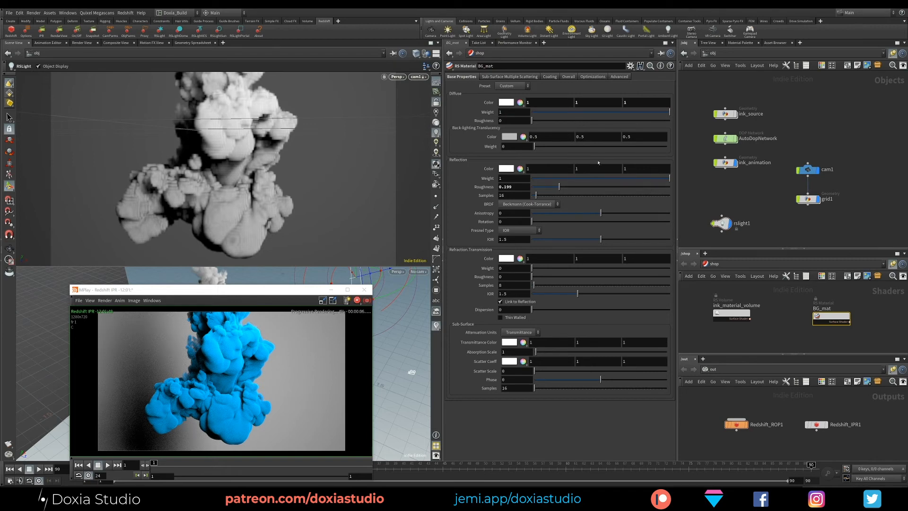
Reduce the intensity multiplier of rslight1 to 50
click(721, 223)
double_click(503, 169)
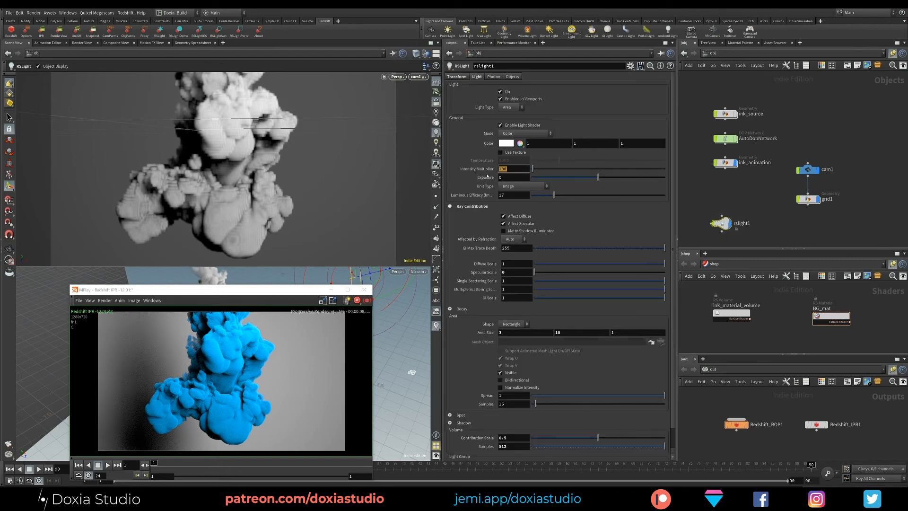
text(50)
key(Return)
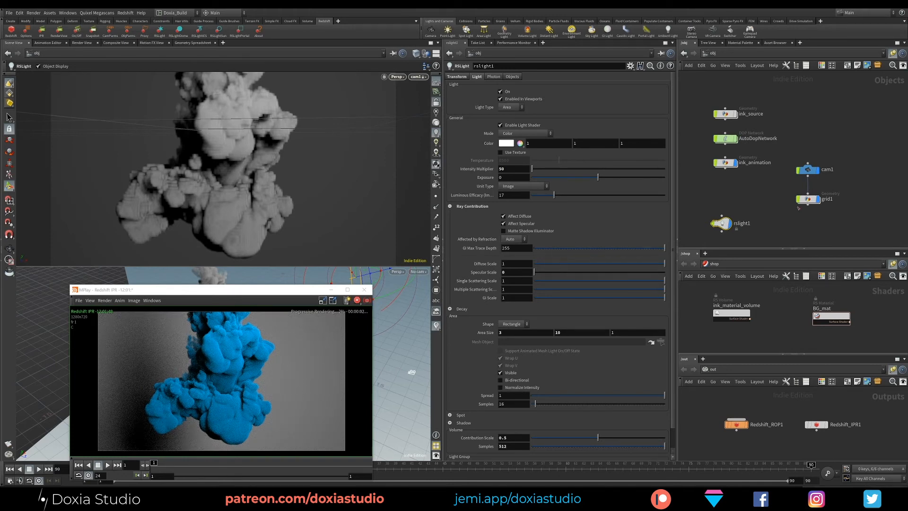
Hide grid1 to check the IPR render without the background, reposition the render window, and show grid1 again
click(818, 199)
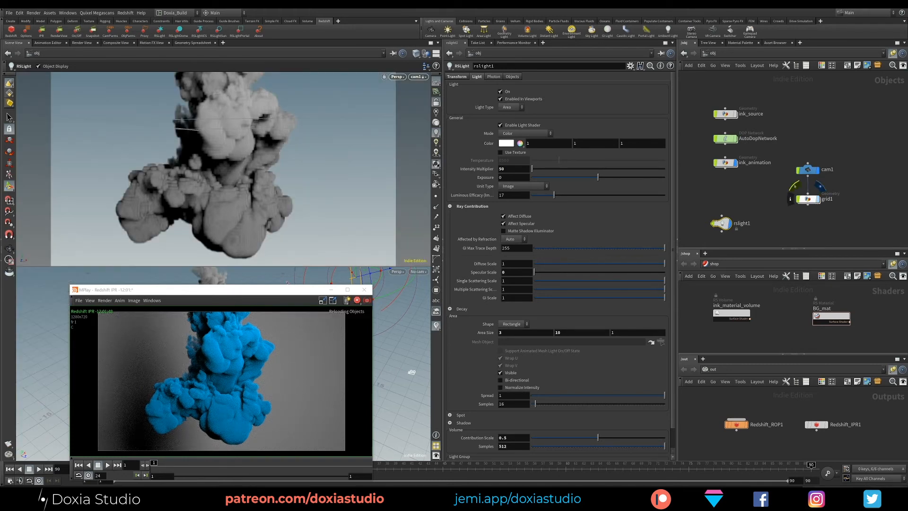
drag(289, 289, 330, 219)
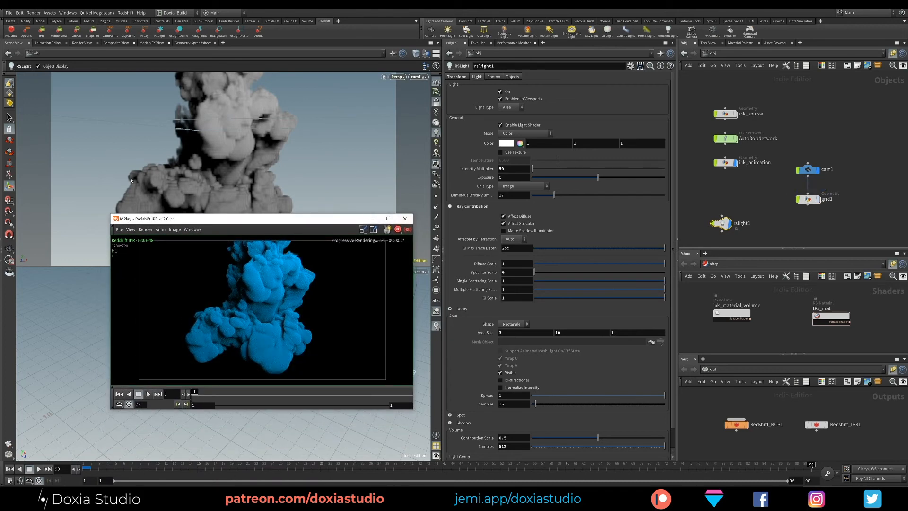
drag(242, 221, 200, 217)
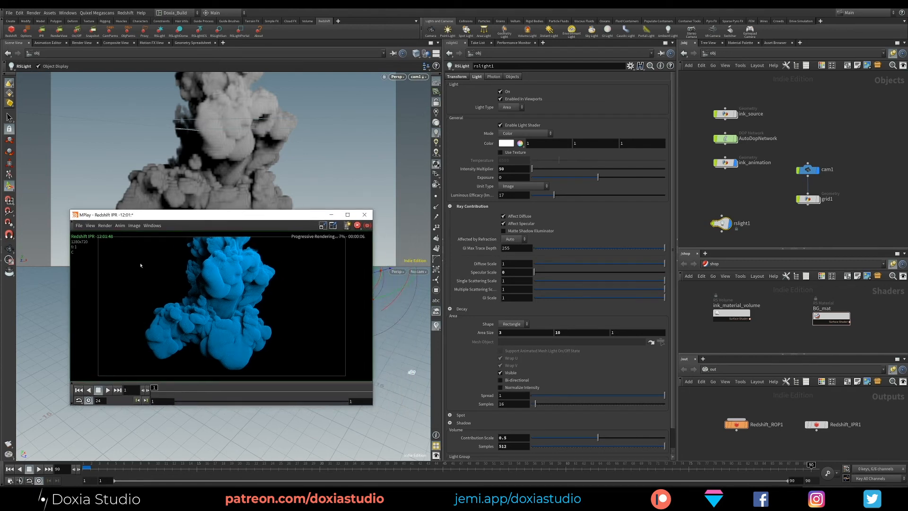
drag(279, 219, 280, 269)
click(818, 202)
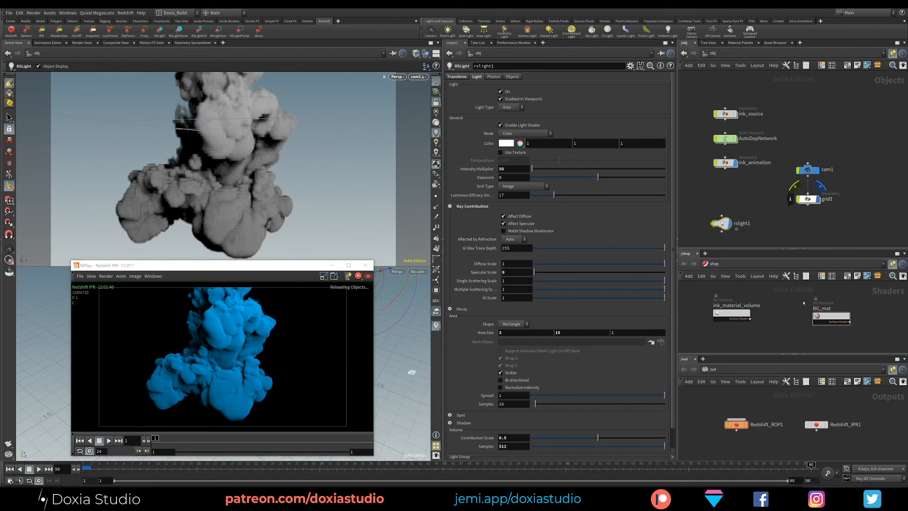
Set the emission color of BG_mat to pure white
click(825, 317)
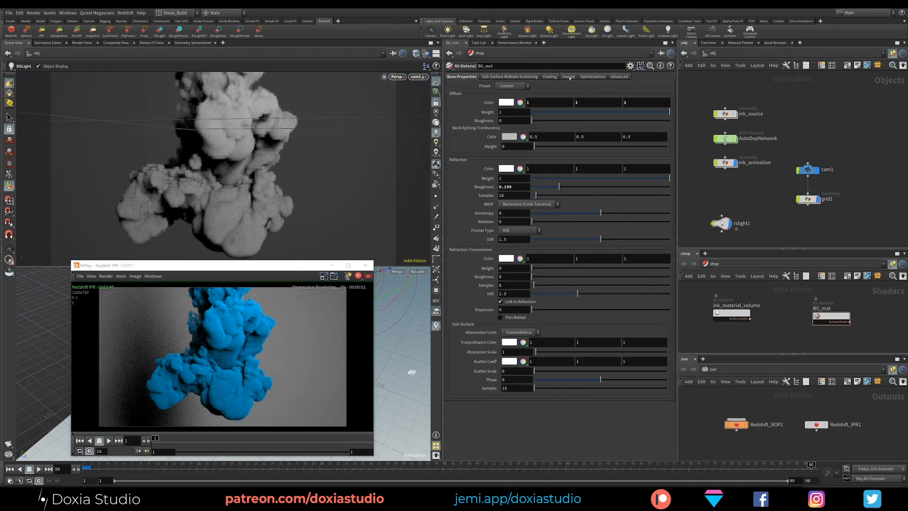
click(569, 77)
click(503, 109)
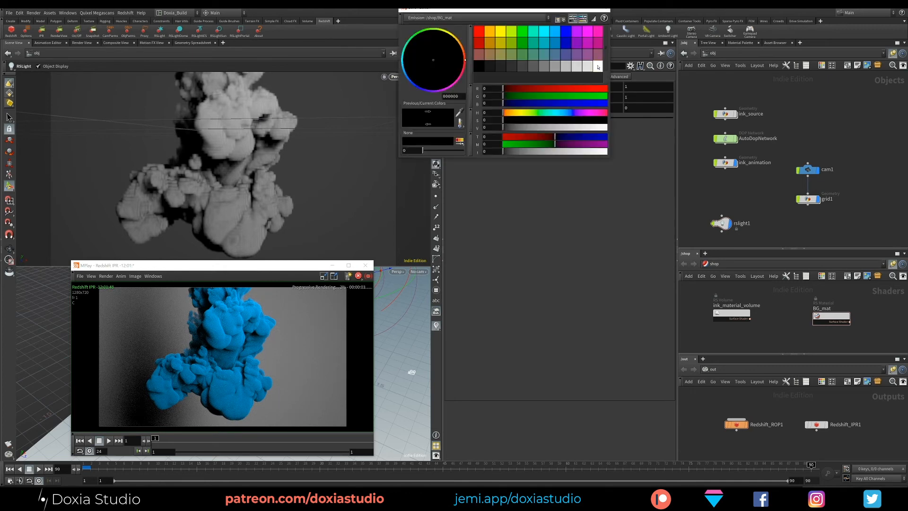
click(596, 66)
click(602, 14)
Set the emission weight of BG_mat to 1 and move the IPR render window to check the background
click(503, 118)
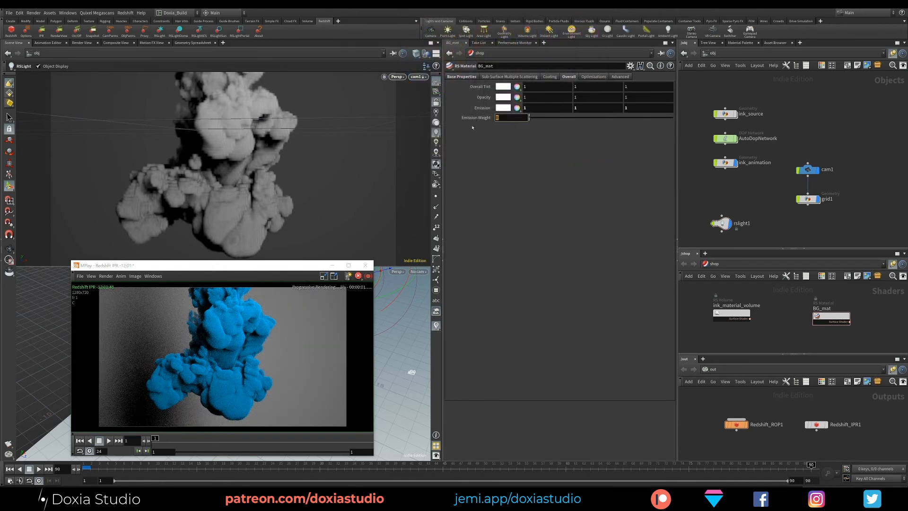
text(2)
key(Return)
key(BackSpace)
text(1)
key(Return)
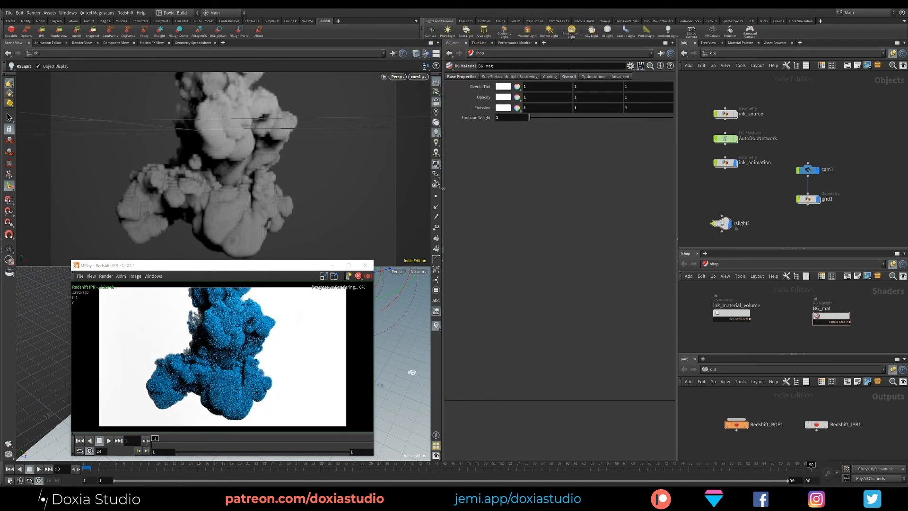
drag(272, 271, 298, 225)
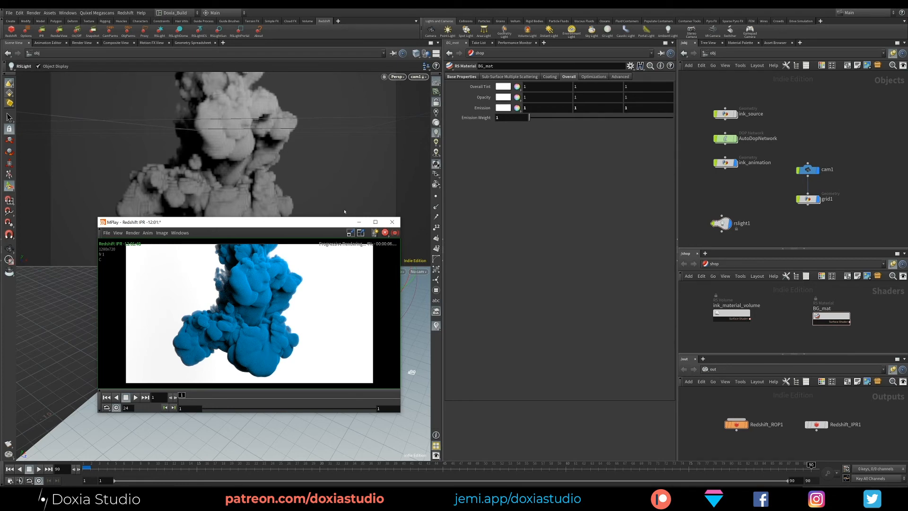
Set the absorption coefficient of ink_material_volume to 15
click(730, 316)
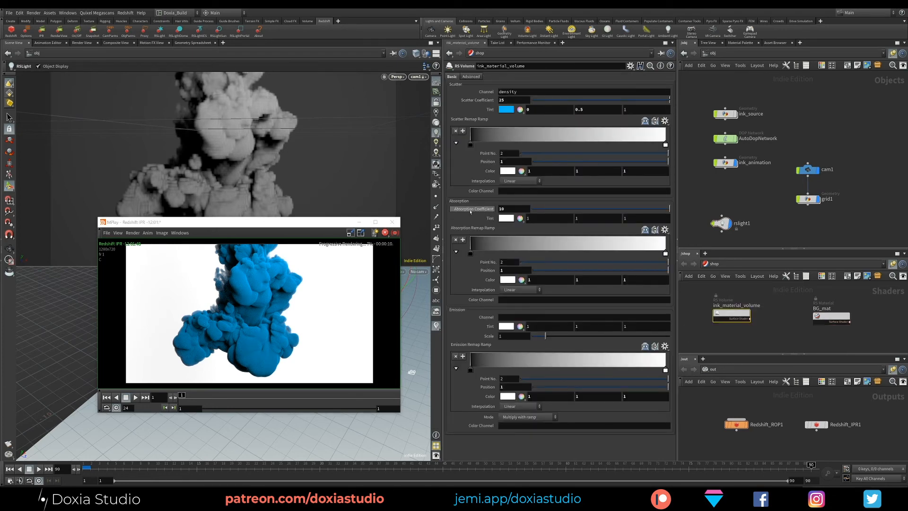
drag(505, 209, 484, 214)
text(15)
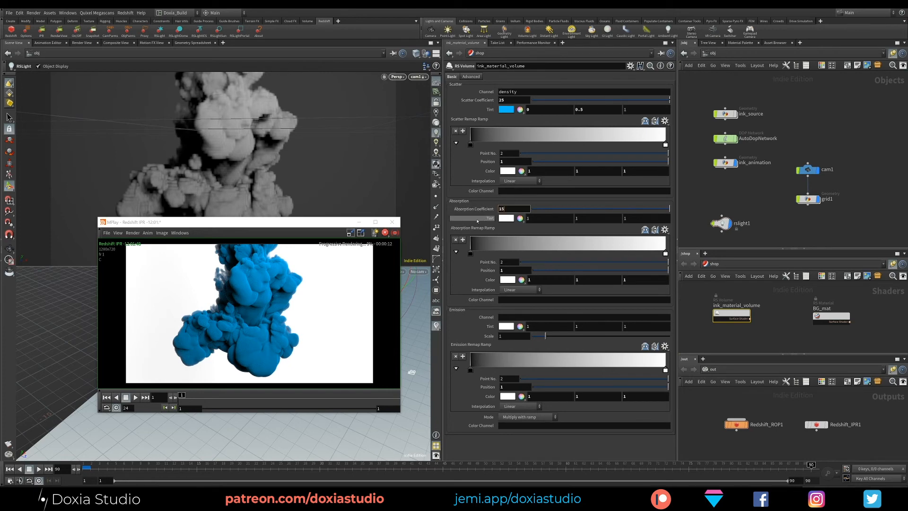
key(Return)
Raise both the scatter and absorption coefficients of ink_material_volume to 50
double_click(503, 100)
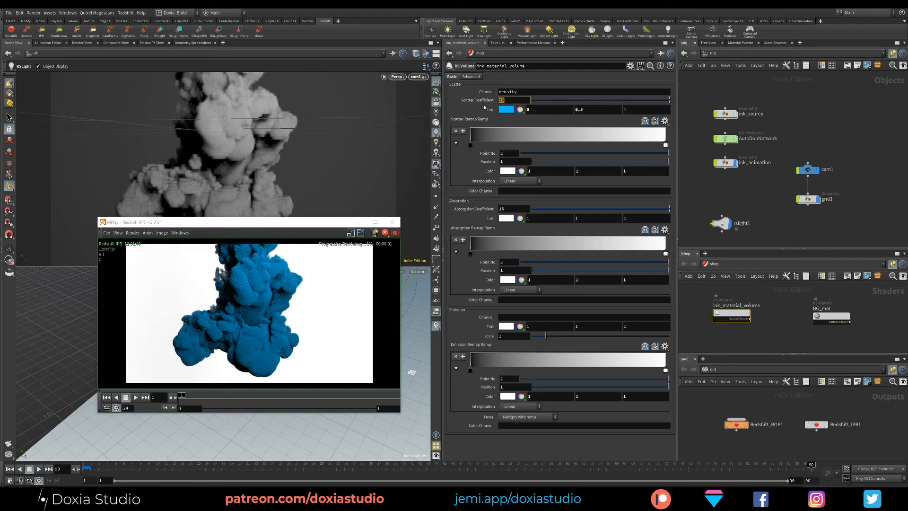
text(50)
key(Return)
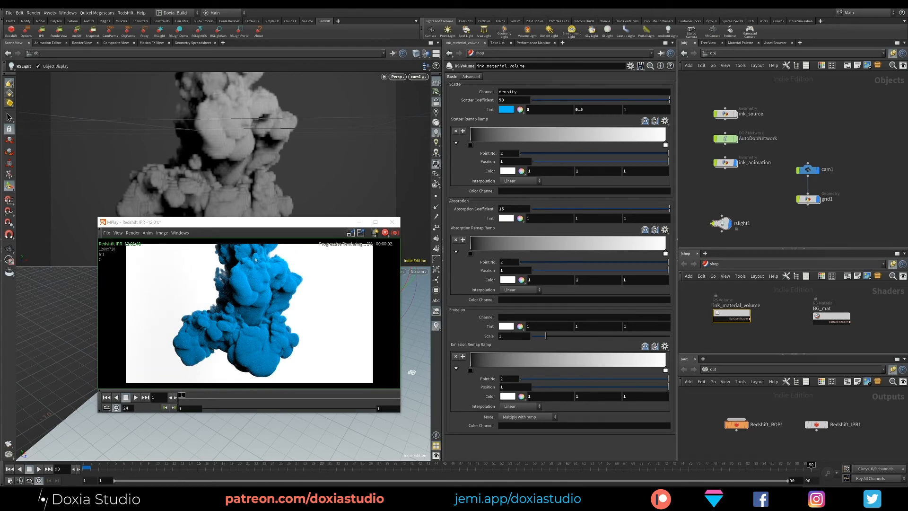
double_click(503, 208)
text(50)
key(Return)
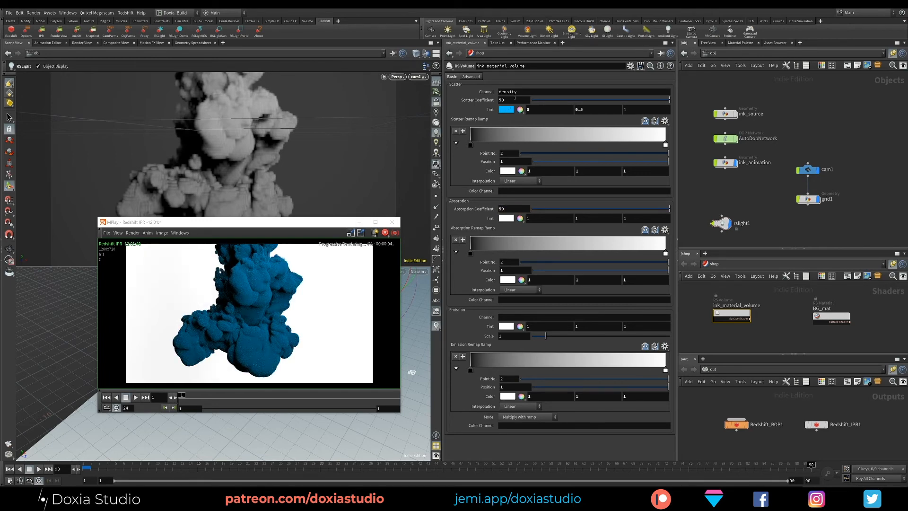
Reduce both the absorption and scatter coefficients of ink_material_volume to 1
drag(515, 99, 499, 99)
drag(512, 209, 492, 210)
text(1)
drag(510, 100, 493, 101)
text(1)
key(Return)
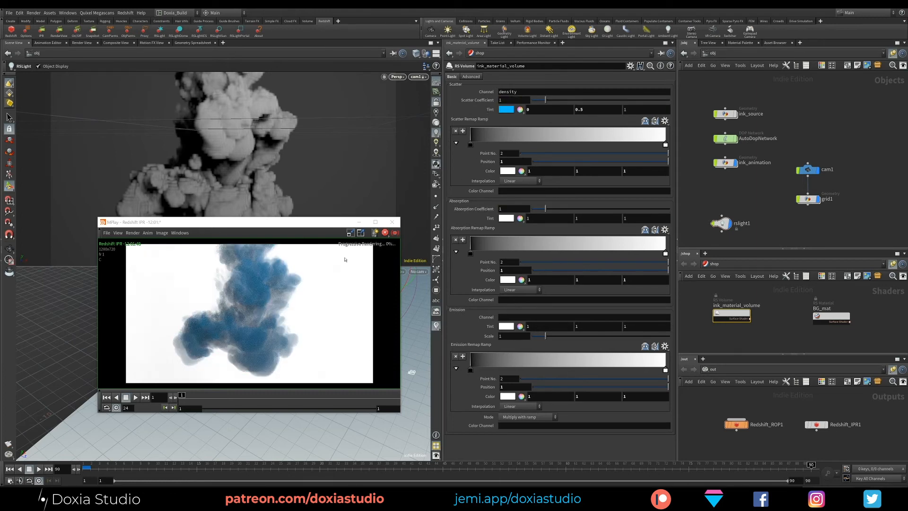
Set the absorption coefficient of ink_material_volume to 30, and try a scatter coefficient of 30 before raising it to 50
double_click(507, 209)
text(30)
double_click(510, 100)
text(30)
key(Return)
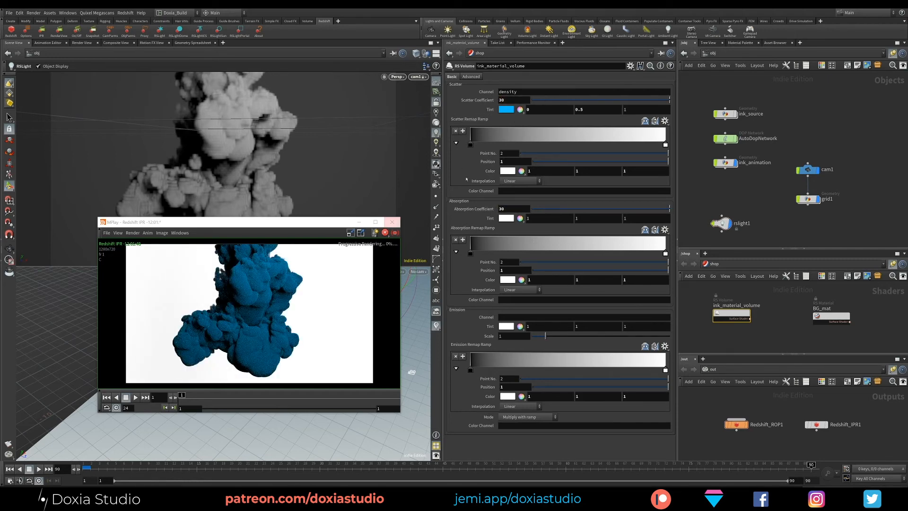
double_click(510, 100)
text(50)
key(Return)
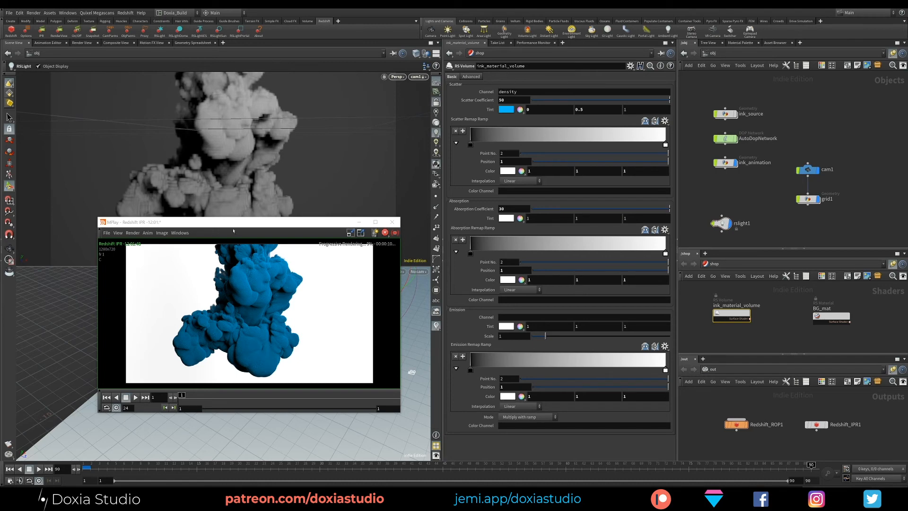
Close the IPR render window, reframe the cam1 view around the ink and move the timeline to frame 45
click(392, 222)
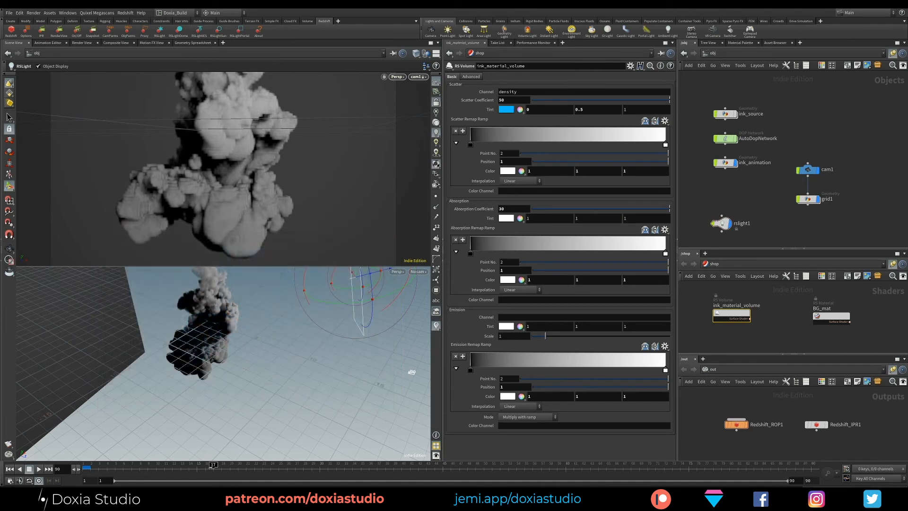
drag(212, 468, 306, 475)
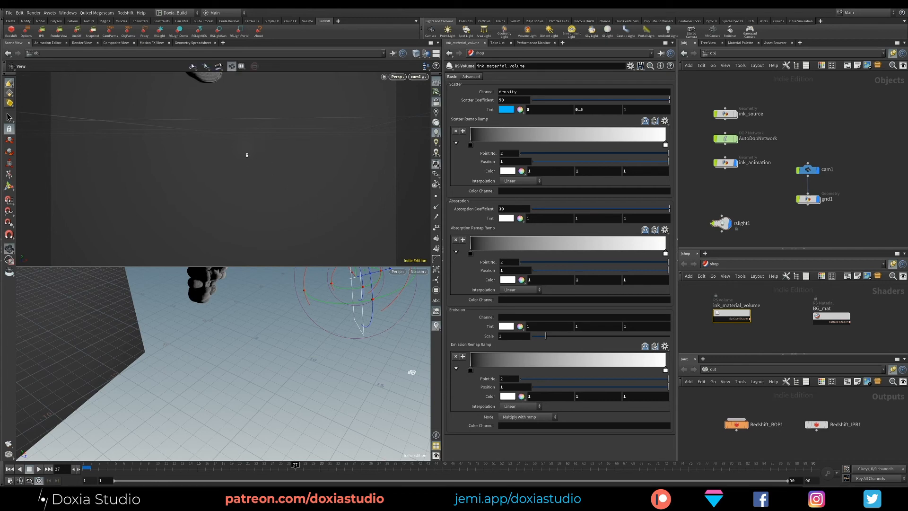
alt+middle_drag(248, 155, 250, 303)
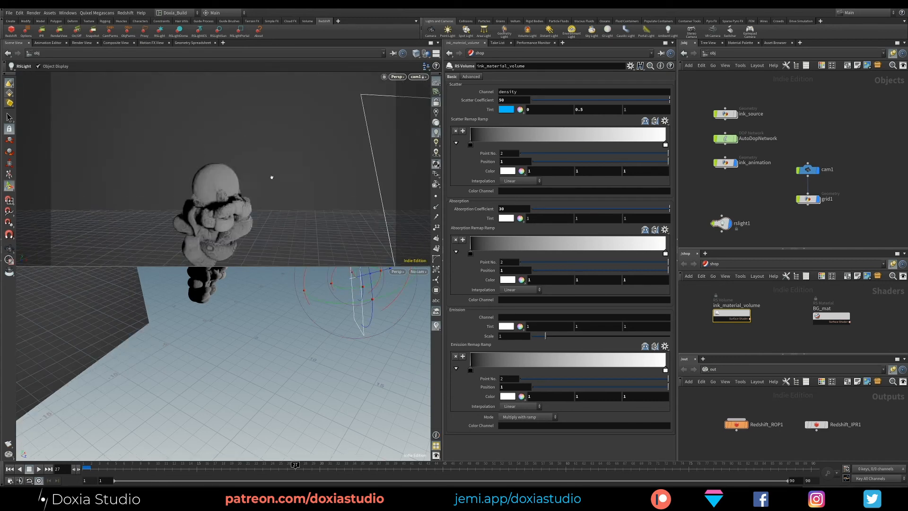
alt+middle_drag(202, 217, 224, 128)
alt+right_drag(224, 129, 271, 144)
mouse_move(271, 143)
alt+middle_down()
mouse_move(256, 139)
mouse_move(257, 152)
alt+middle_up()
click(410, 466)
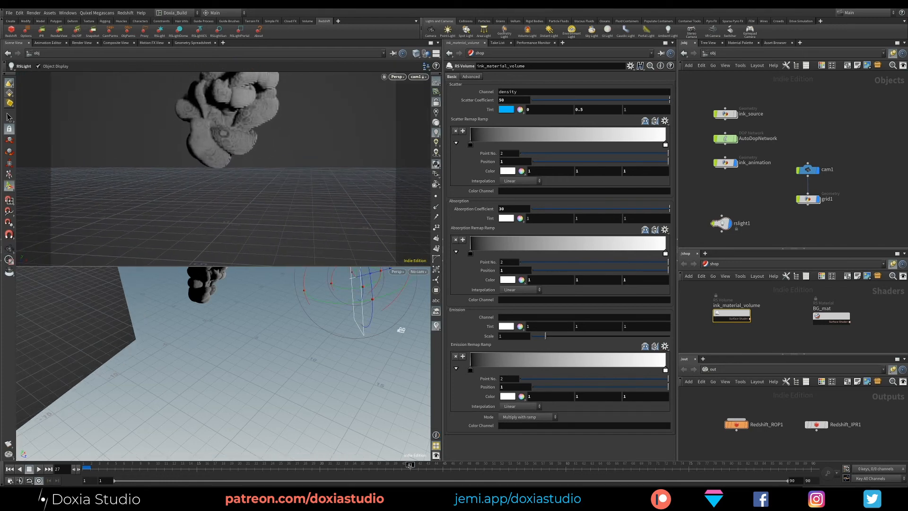
drag(448, 467, 443, 466)
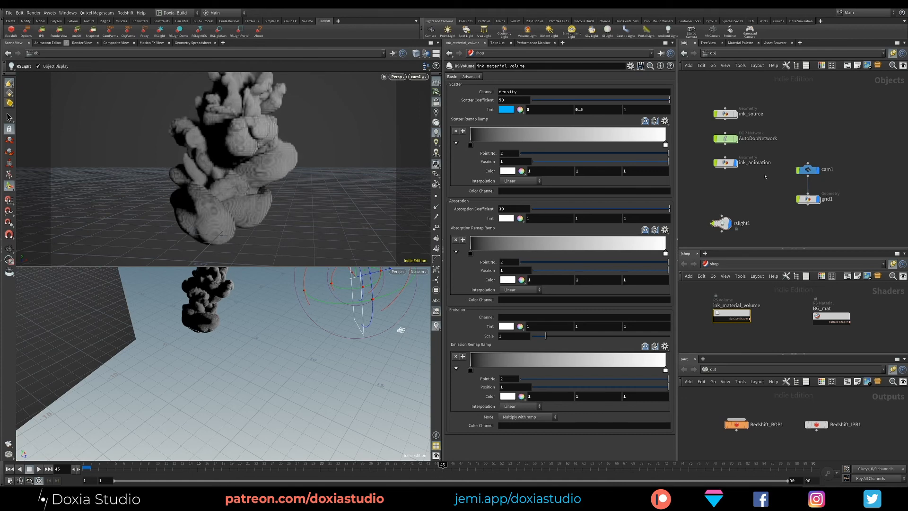
Set the resolution of cam1 to the HDTV 1080 preset (1920 x 1080)
click(808, 169)
click(669, 94)
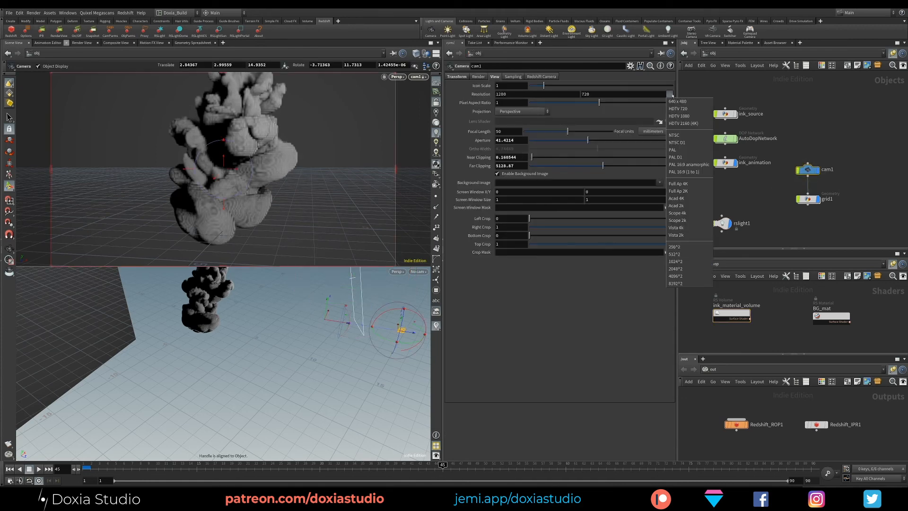
click(679, 116)
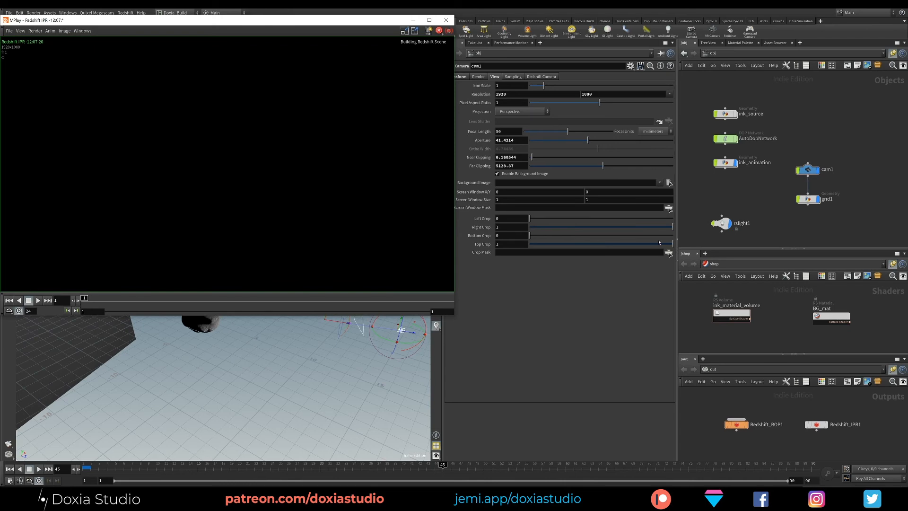
Reposition the new IPR render window over the viewports and keep it always on top
drag(370, 20, 741, 184)
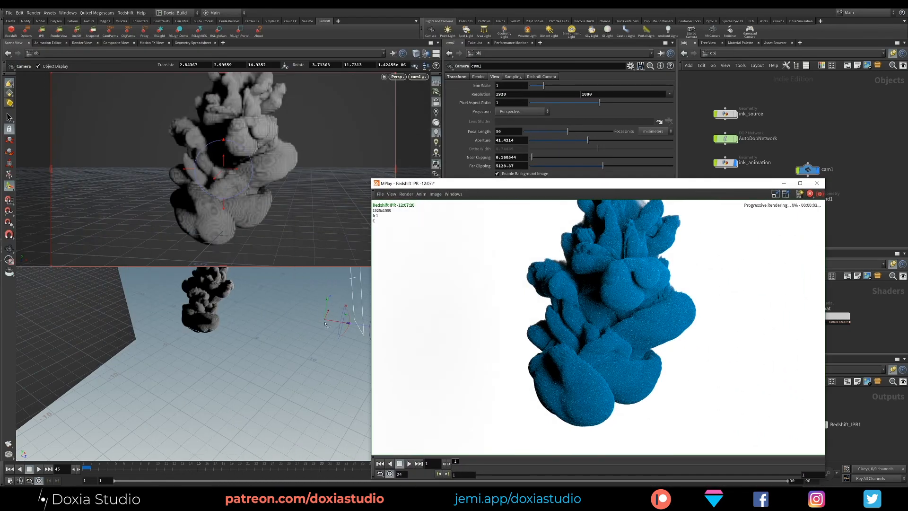
drag(481, 189, 211, 138)
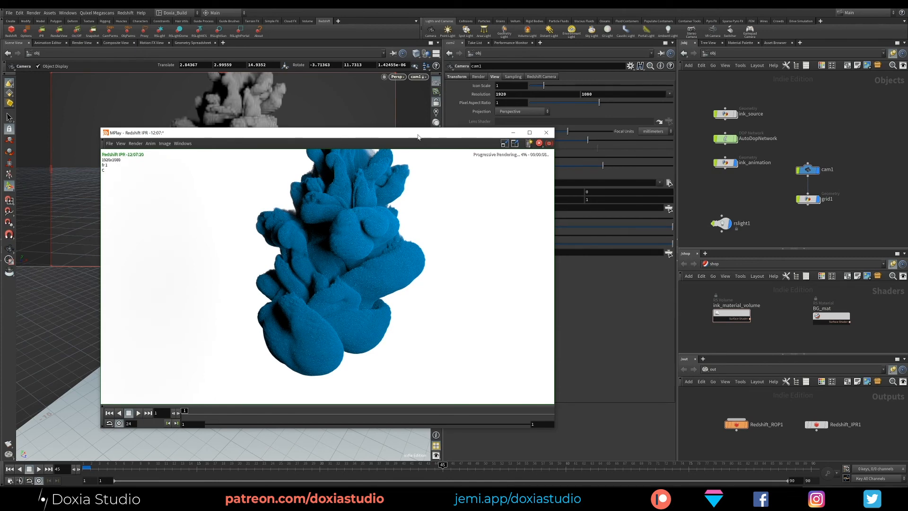
drag(417, 137, 335, 142)
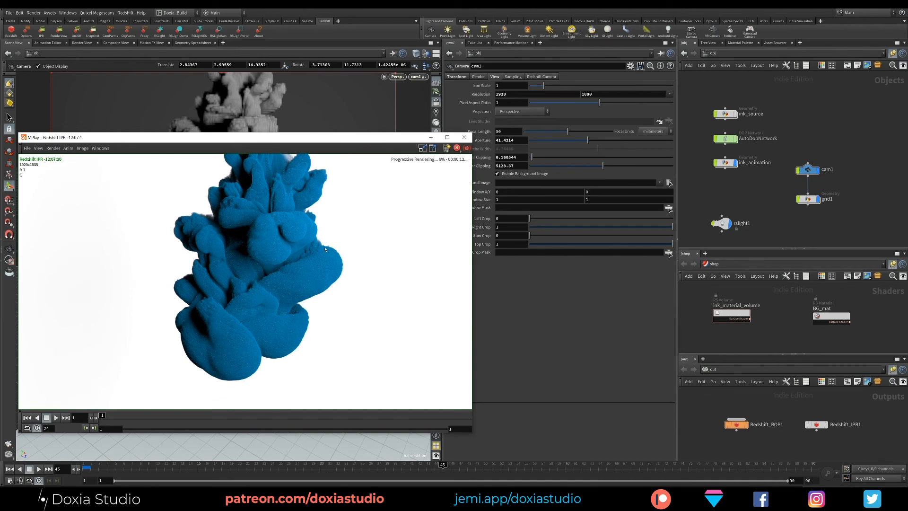
right_click(358, 138)
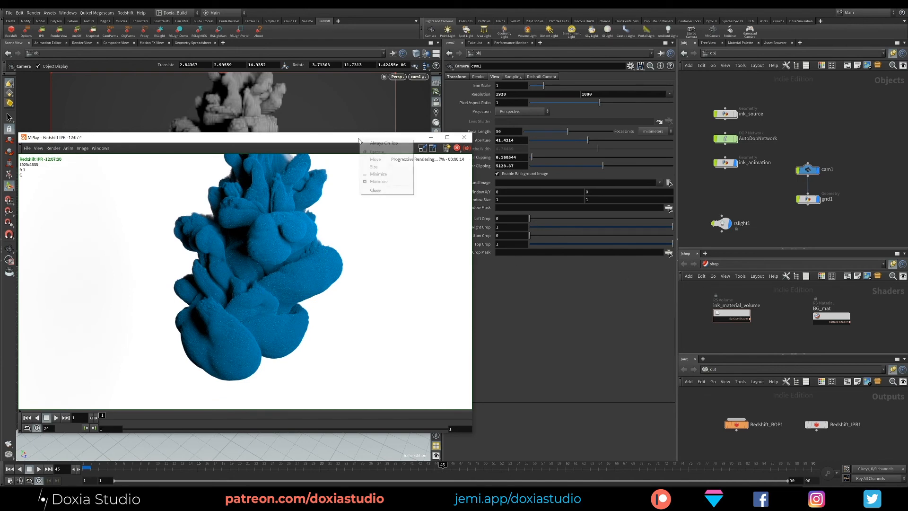
click(372, 142)
Select ink_material_volume and lower its absorption coefficient to 10 and its scatter coefficient to 20
click(699, 295)
click(732, 315)
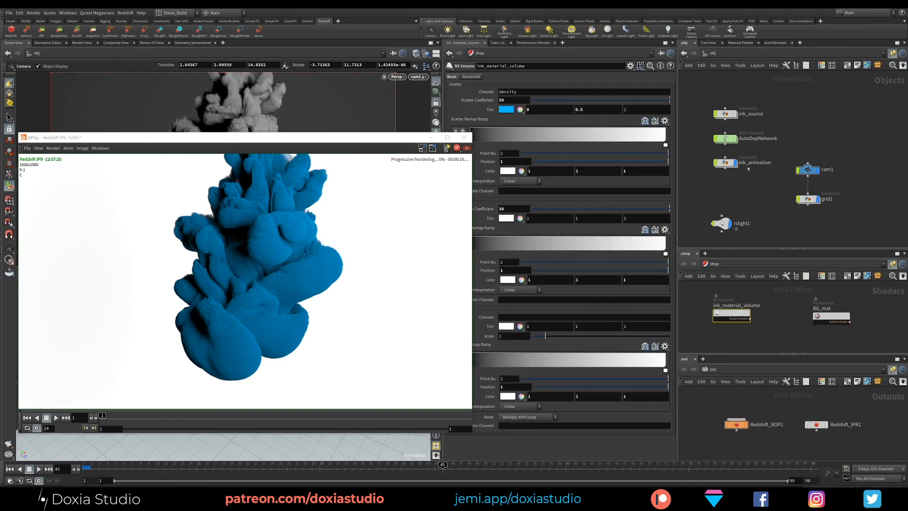
click(721, 135)
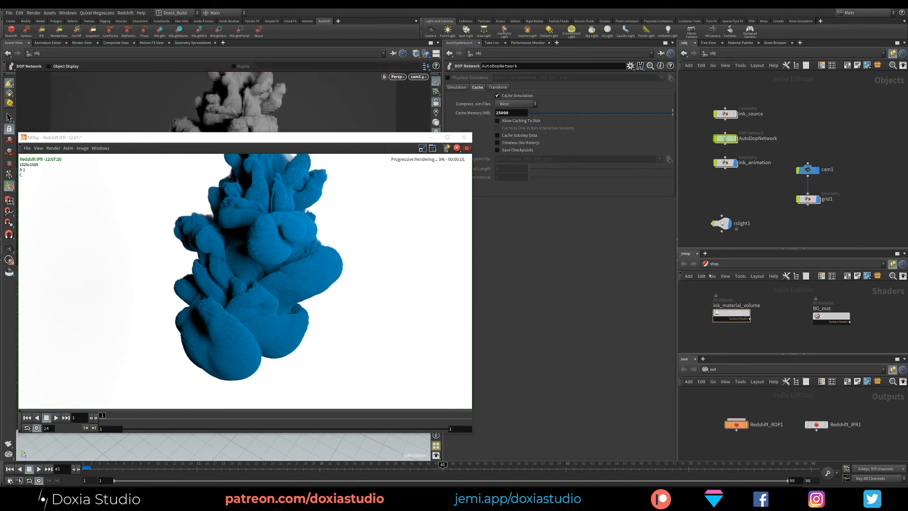
click(732, 315)
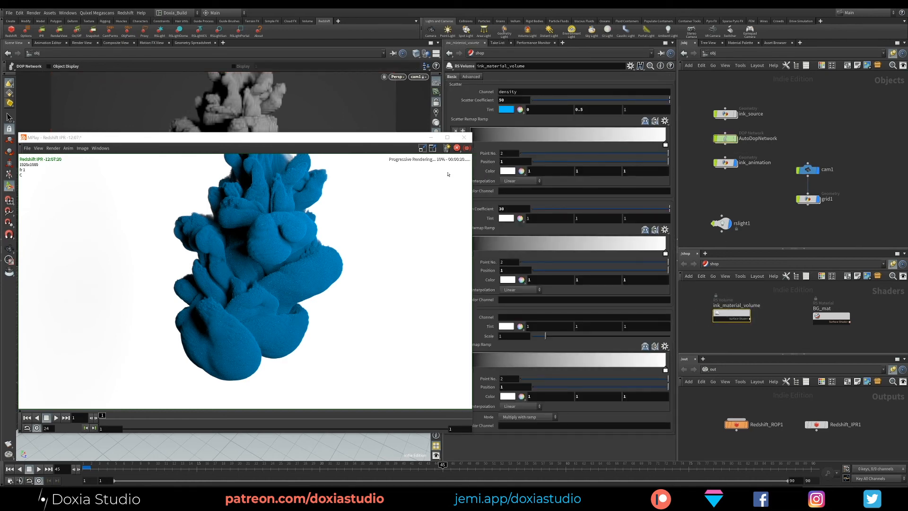
click(502, 208)
text(10)
key(Return)
drag(506, 101, 492, 100)
text(20)
key(Return)
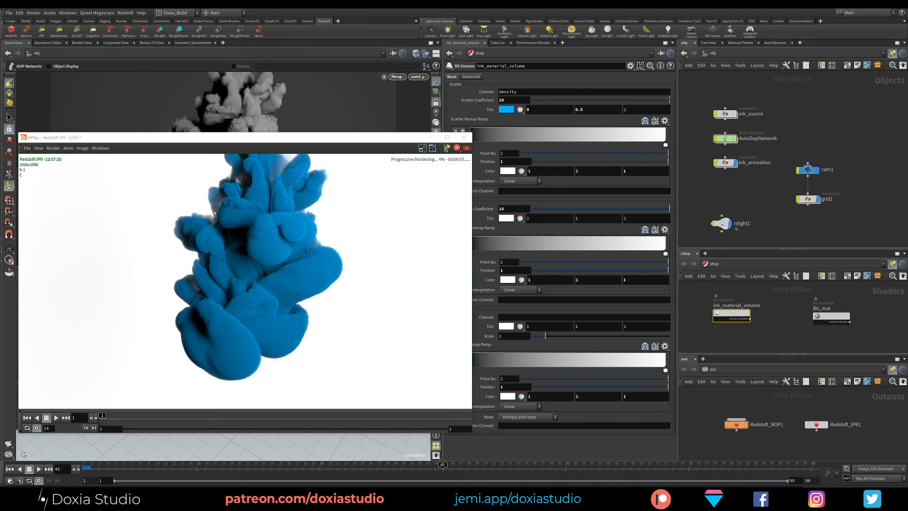
Set the absorption coefficient of ink_material_volume to 15 and its scatter coefficient to 25, and refresh the material selection
double_click(510, 208)
text(15)
key(Return)
drag(506, 100, 485, 101)
text(25)
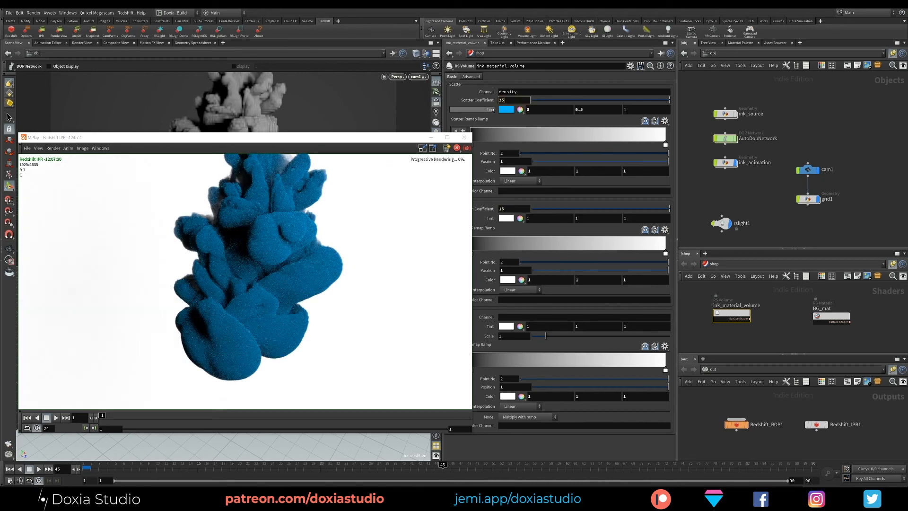
key(Return)
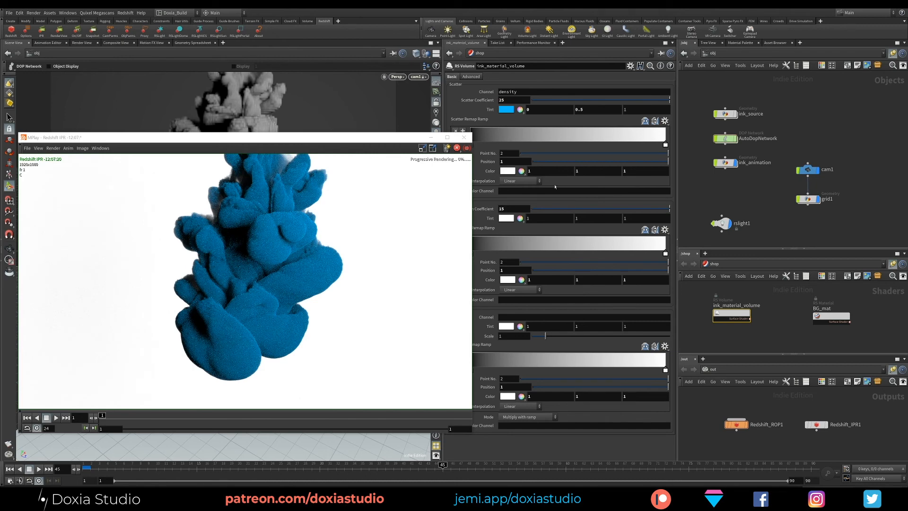
click(725, 138)
click(732, 315)
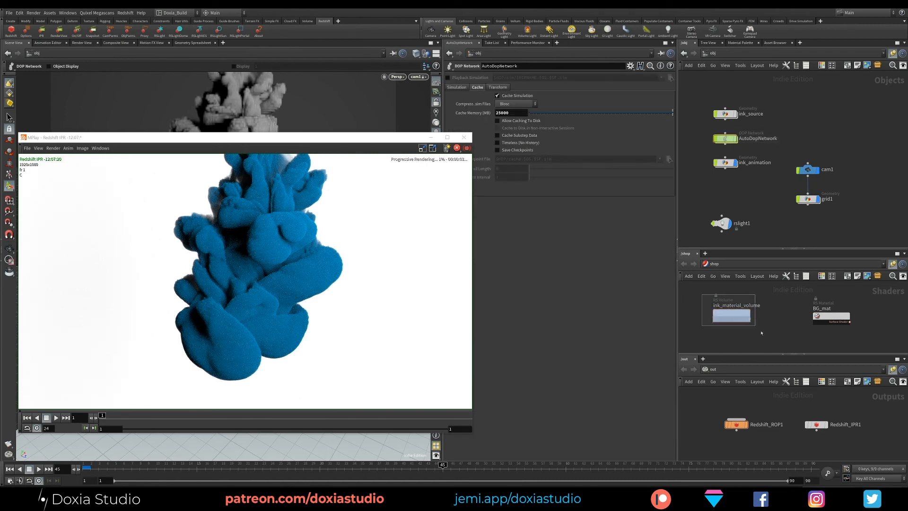